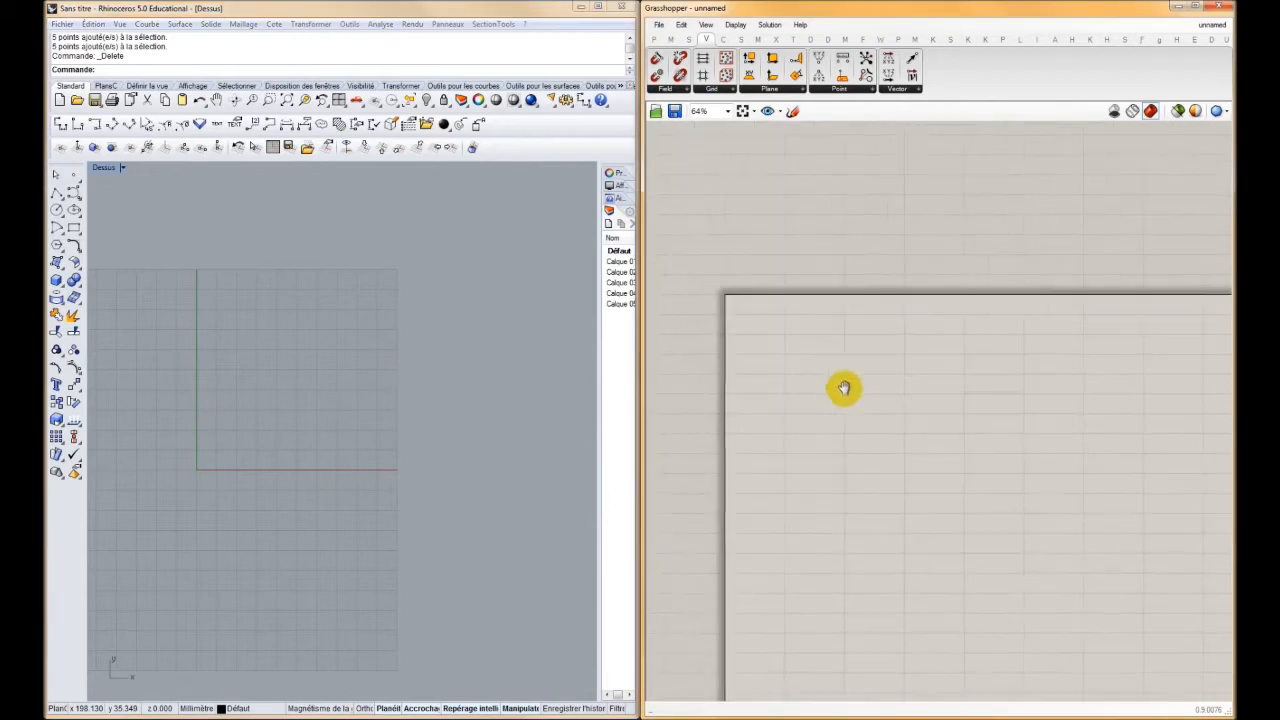
Place a primitive Rectangle component on the empty Grasshopper canvas
{"action": "left_click", "coordinate": [723, 39]}
{"action": "left_click", "coordinate": [840, 89]}
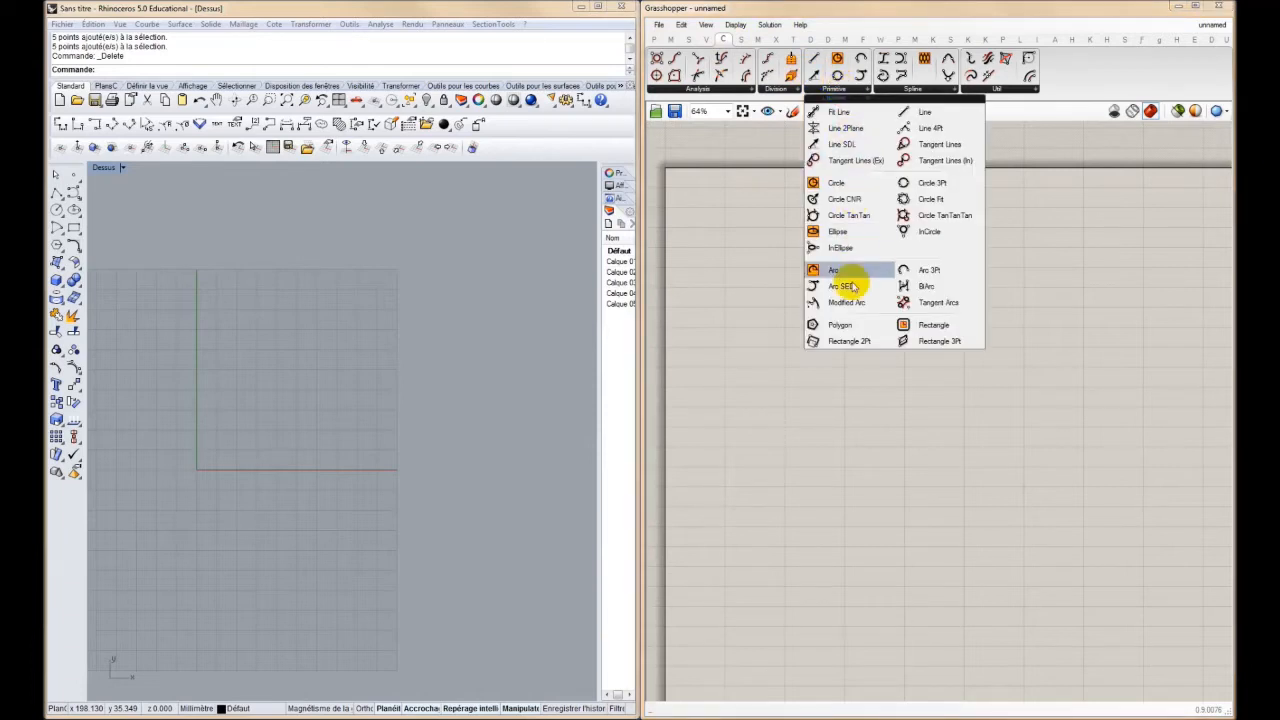
{"action": "left_click", "coordinate": [928, 327]}
{"action": "left_click", "coordinate": [786, 368]}
{"action": "scroll", "coordinate": [800, 362], "scroll_direction": "up", "scroll_amount": 4}
Add a number slider with a value of 100 beside the Rectangle component
{"action": "double_click", "coordinate": [754, 350]}
{"action": "type", "text": "100"}
{"action": "key", "text": "Return"}
Duplicate the slider, feed the two sliders into the Rectangle's X and Y sizes, and set the Y size to 58
{"action": "left_click", "coordinate": [732, 352]}
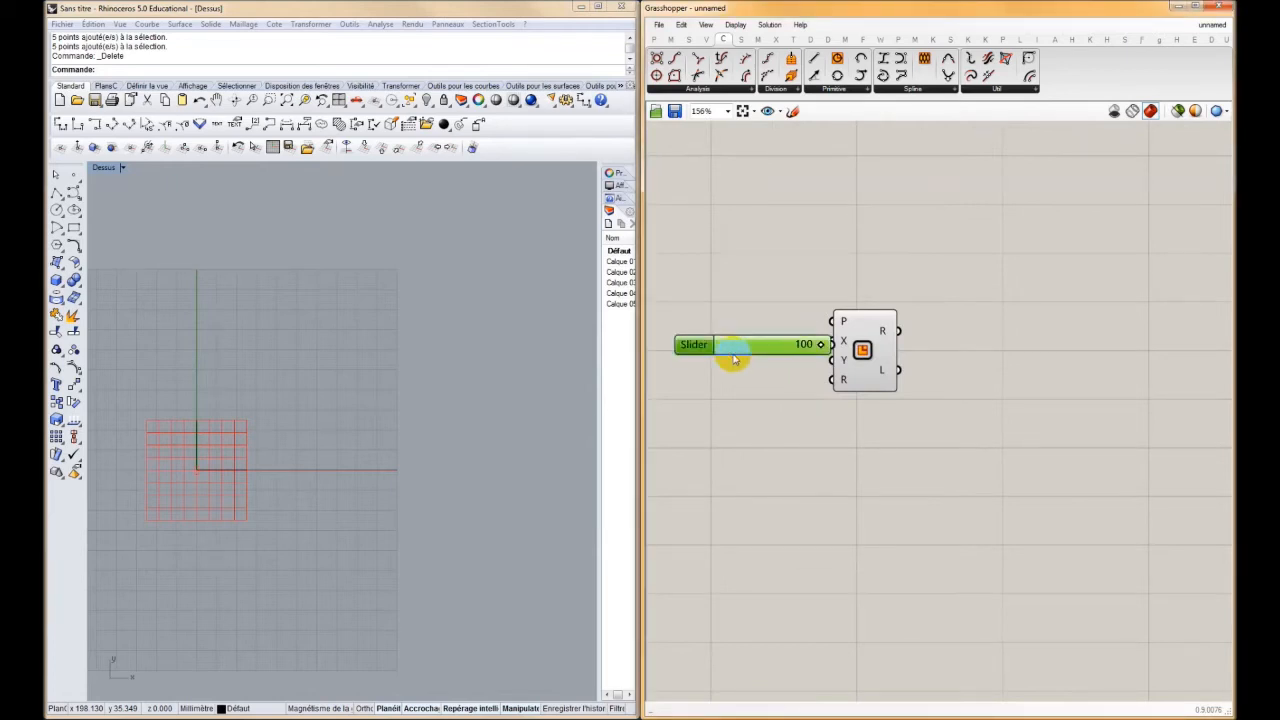
{"action": "key", "text": "ctrl+c"}
{"action": "key", "text": "ctrl+v"}
{"action": "left_click_drag", "start_coordinate": [746, 366], "coordinate": [724, 377]}
{"action": "left_click_drag", "start_coordinate": [845, 335], "coordinate": [863, 336]}
{"action": "left_click_drag", "start_coordinate": [796, 372], "coordinate": [755, 368]}
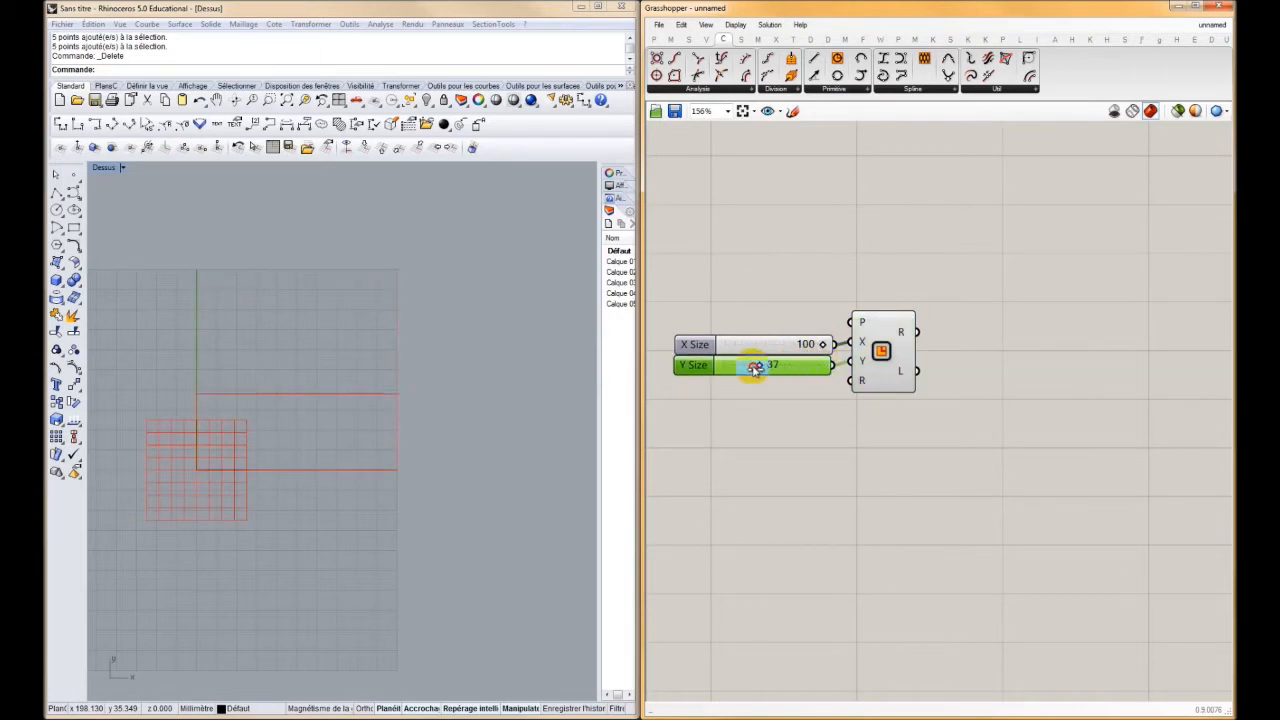
{"action": "left_click", "coordinate": [866, 362]}
{"action": "left_click", "coordinate": [860, 217]}
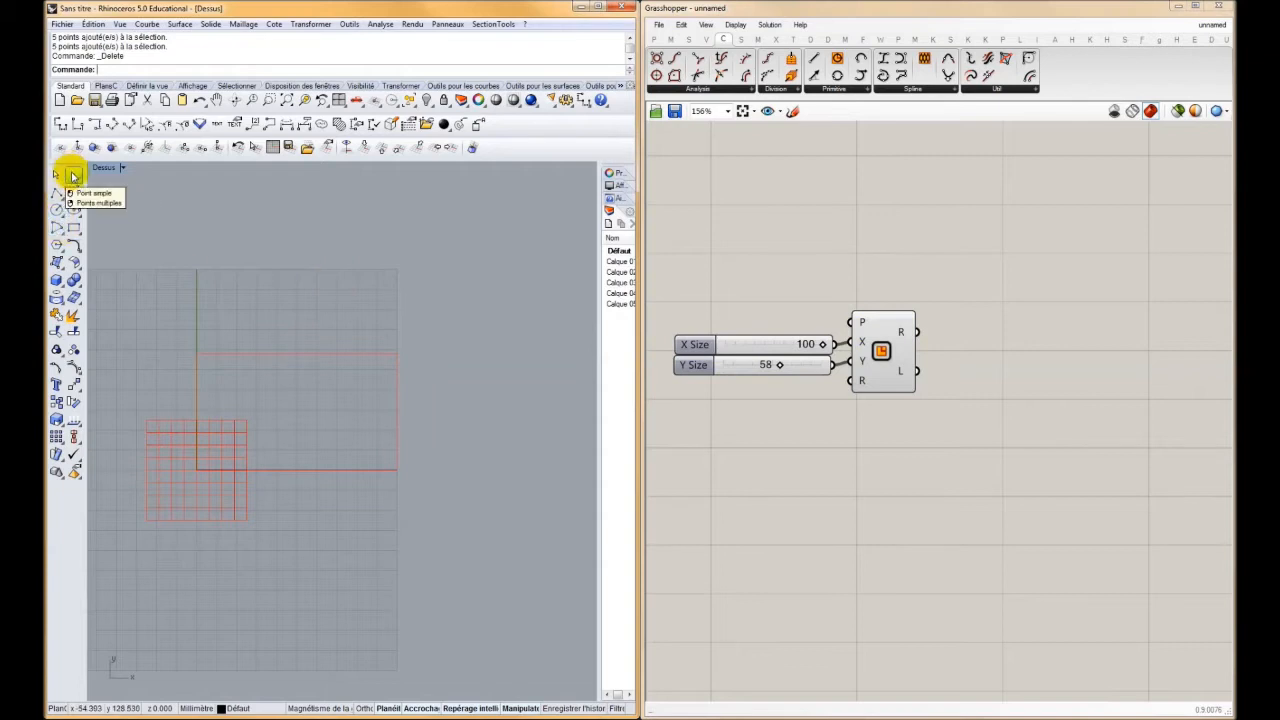
Switch to Rhino and place three single points spread out inside the rectangle
{"action": "left_click", "coordinate": [74, 176]}
{"action": "left_click", "coordinate": [243, 391]}
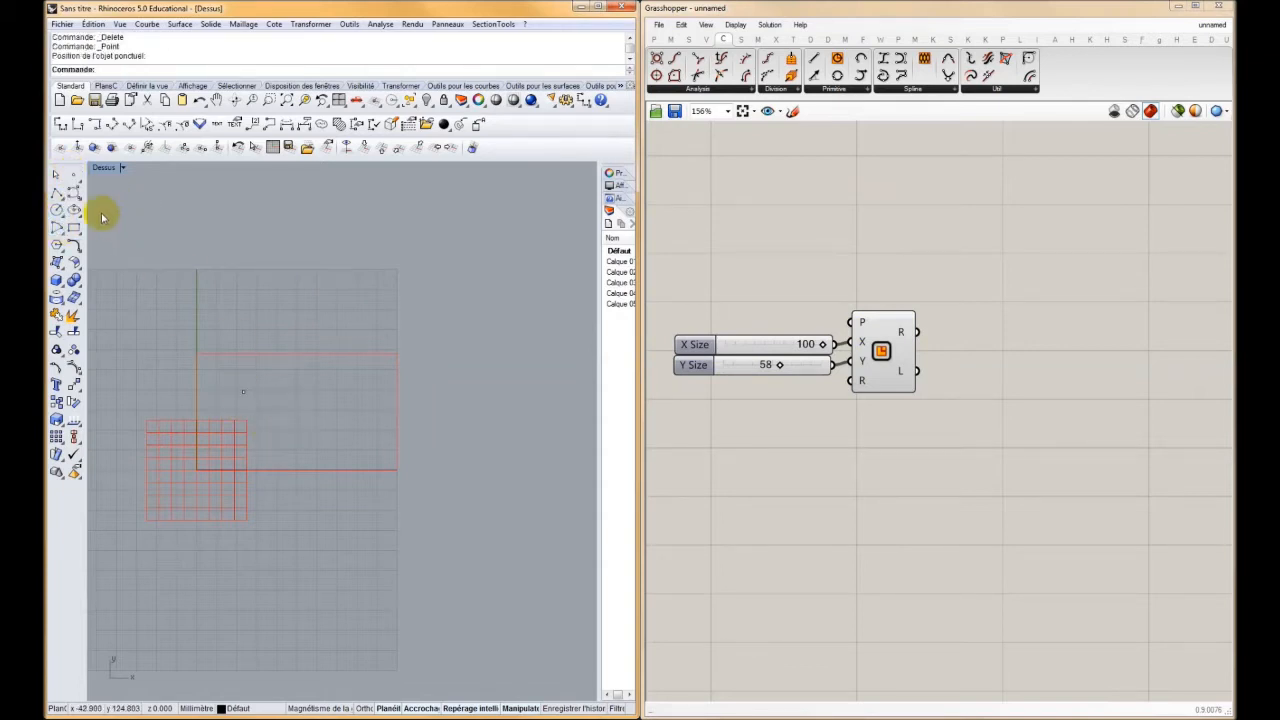
{"action": "left_click", "coordinate": [74, 176]}
{"action": "left_click", "coordinate": [339, 393]}
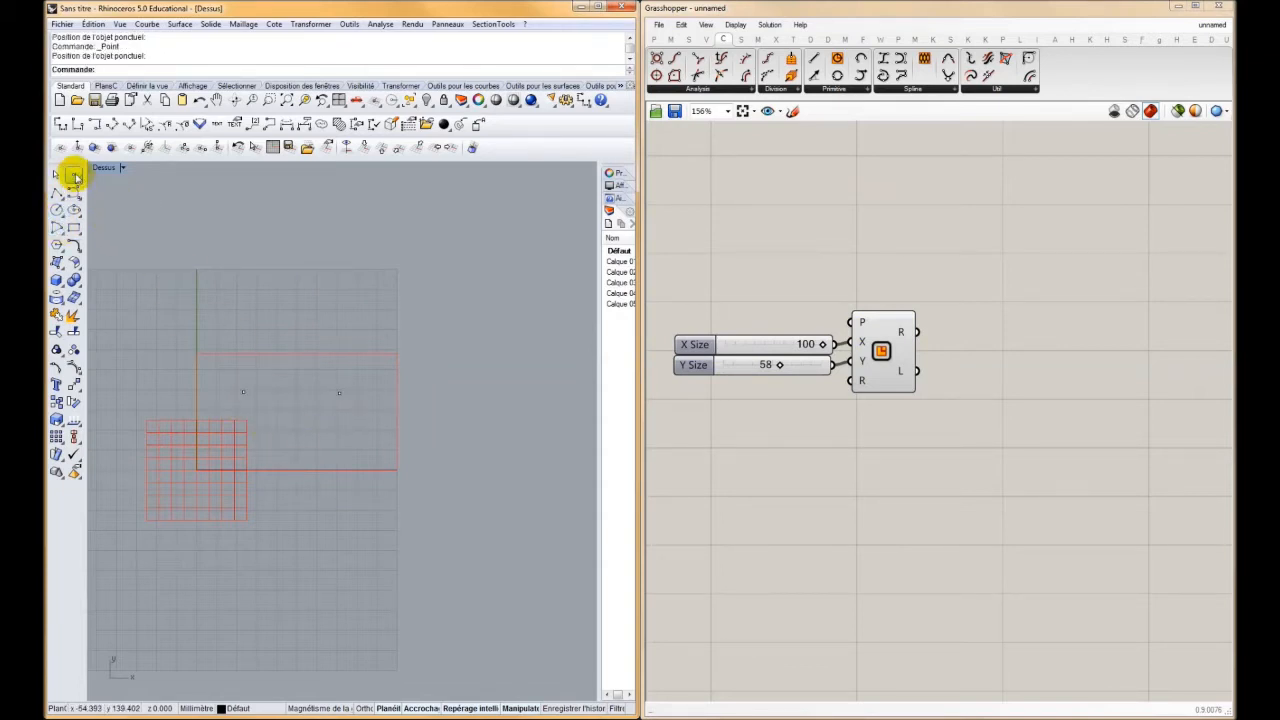
{"action": "left_click", "coordinate": [74, 176]}
{"action": "left_click", "coordinate": [307, 434]}
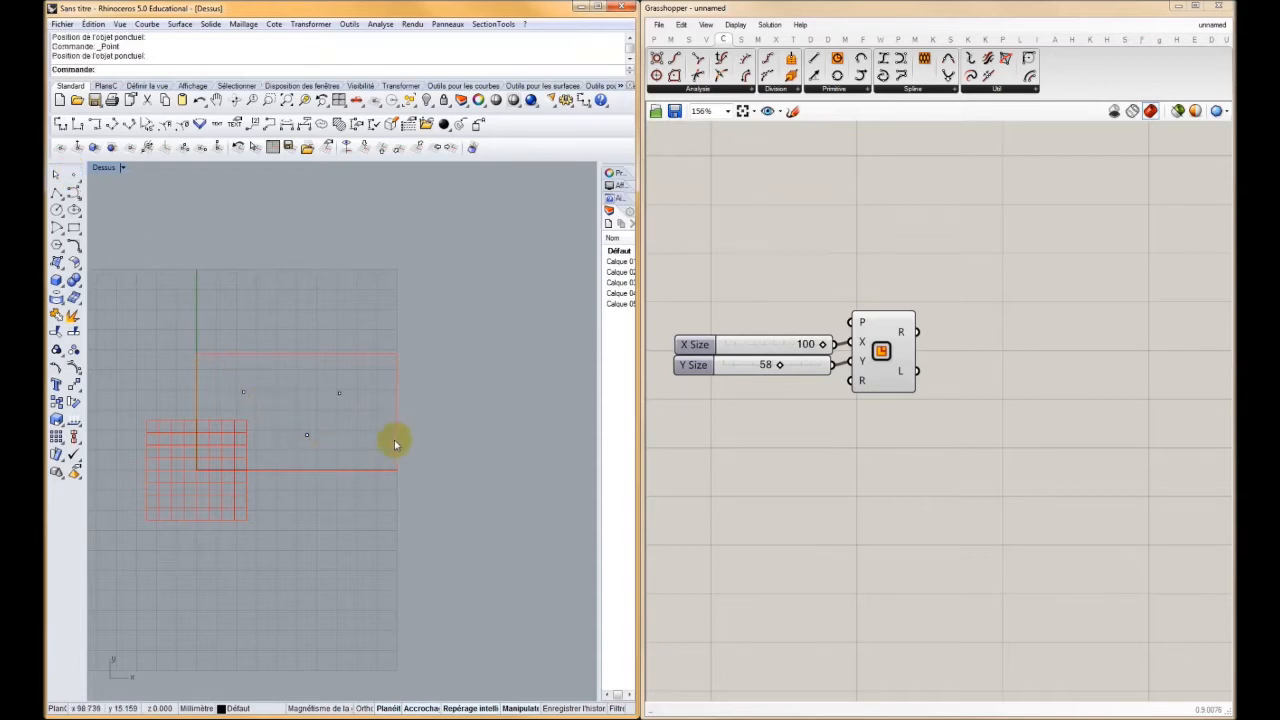
In Grasshopper, add a Curve parameter and connect the Rectangle's R output to it
{"action": "right_click_drag", "start_coordinate": [921, 344], "coordinate": [823, 366]}
{"action": "left_click", "coordinate": [785, 372]}
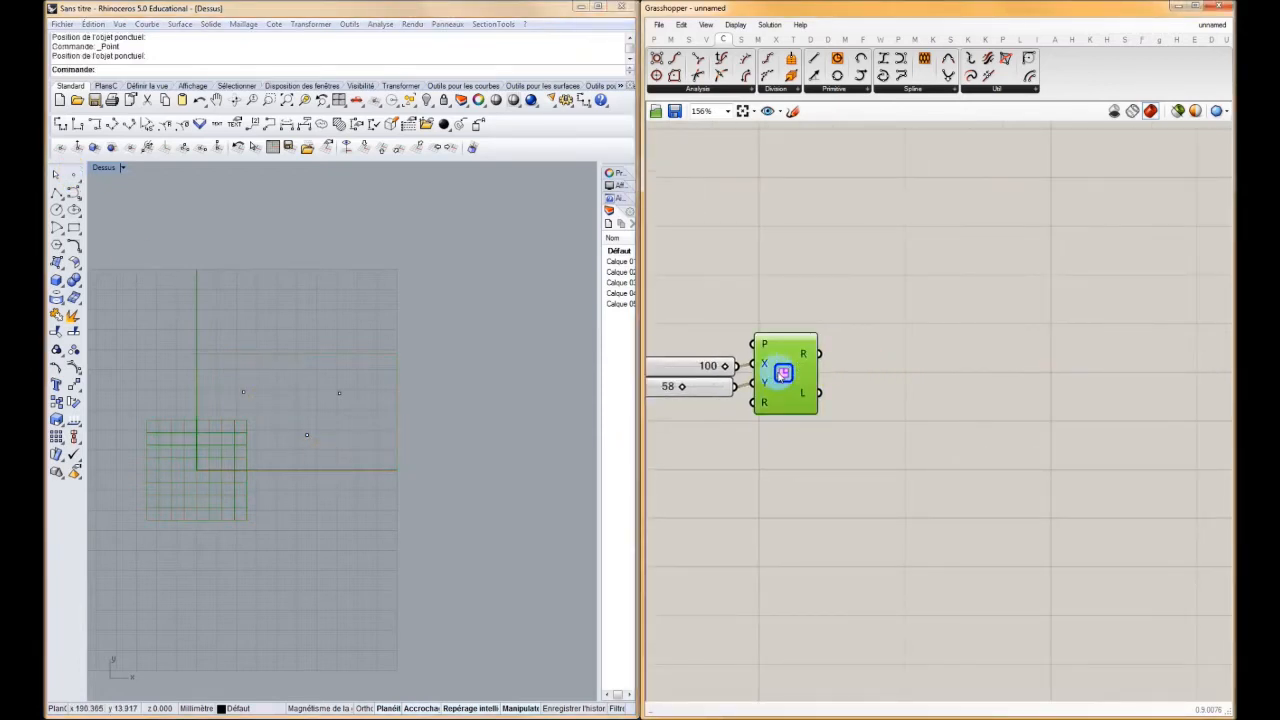
{"action": "double_click", "coordinate": [860, 355]}
{"action": "type", "text": "curve"}
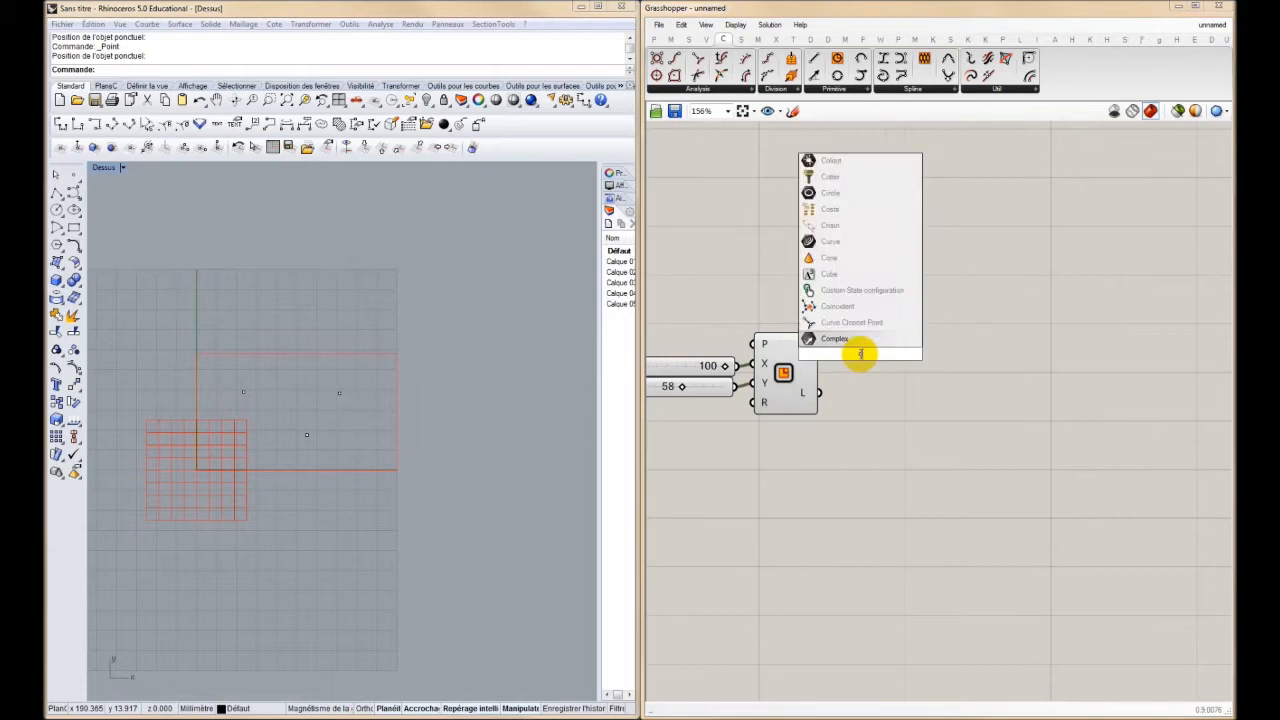
{"action": "left_click", "coordinate": [839, 342]}
{"action": "left_click_drag", "start_coordinate": [830, 354], "coordinate": [836, 354]}
Turn off the preview of the Rectangle component
{"action": "left_click", "coordinate": [785, 372]}
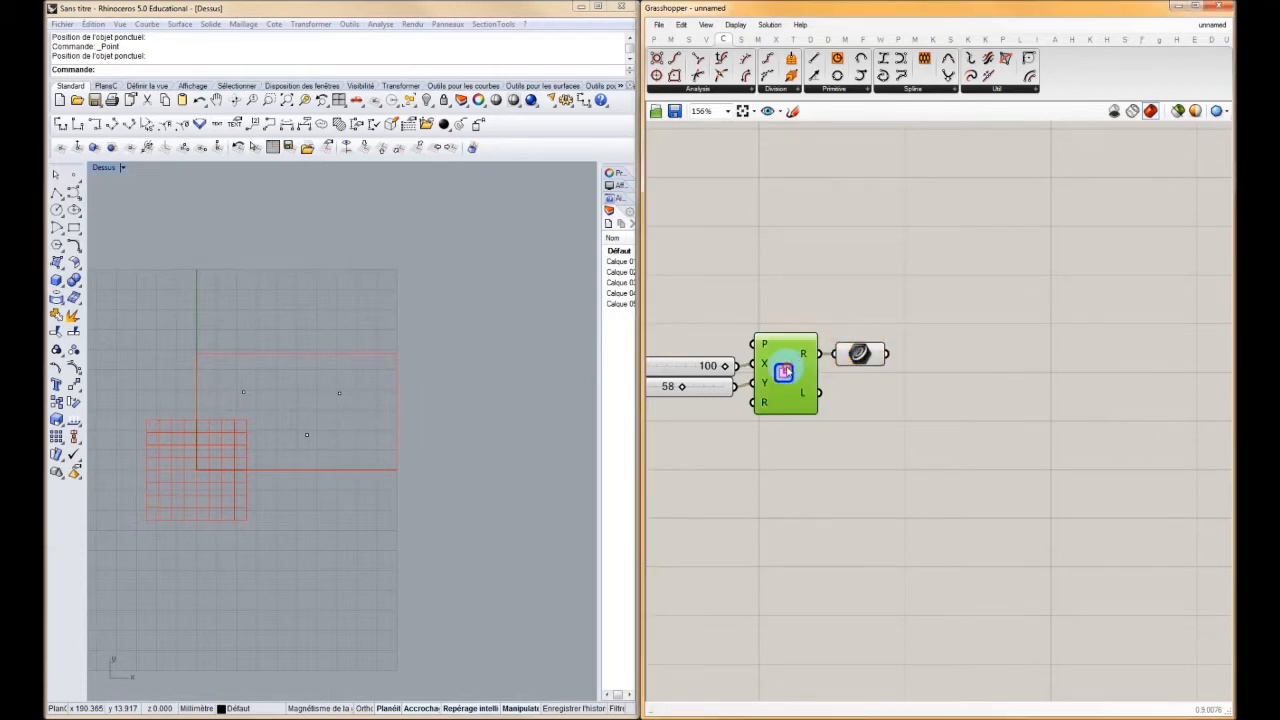
{"action": "left_click", "coordinate": [858, 354]}
{"action": "left_click", "coordinate": [878, 313]}
Add a Point Charge component and assign the three Rhino points to its point input as multiple points
{"action": "right_click_drag", "start_coordinate": [435, 386], "coordinate": [454, 379]}
{"action": "scroll", "coordinate": [387, 387], "scroll_direction": "up", "scroll_amount": 6}
{"action": "right_click_drag", "start_coordinate": [881, 324], "coordinate": [846, 370]}
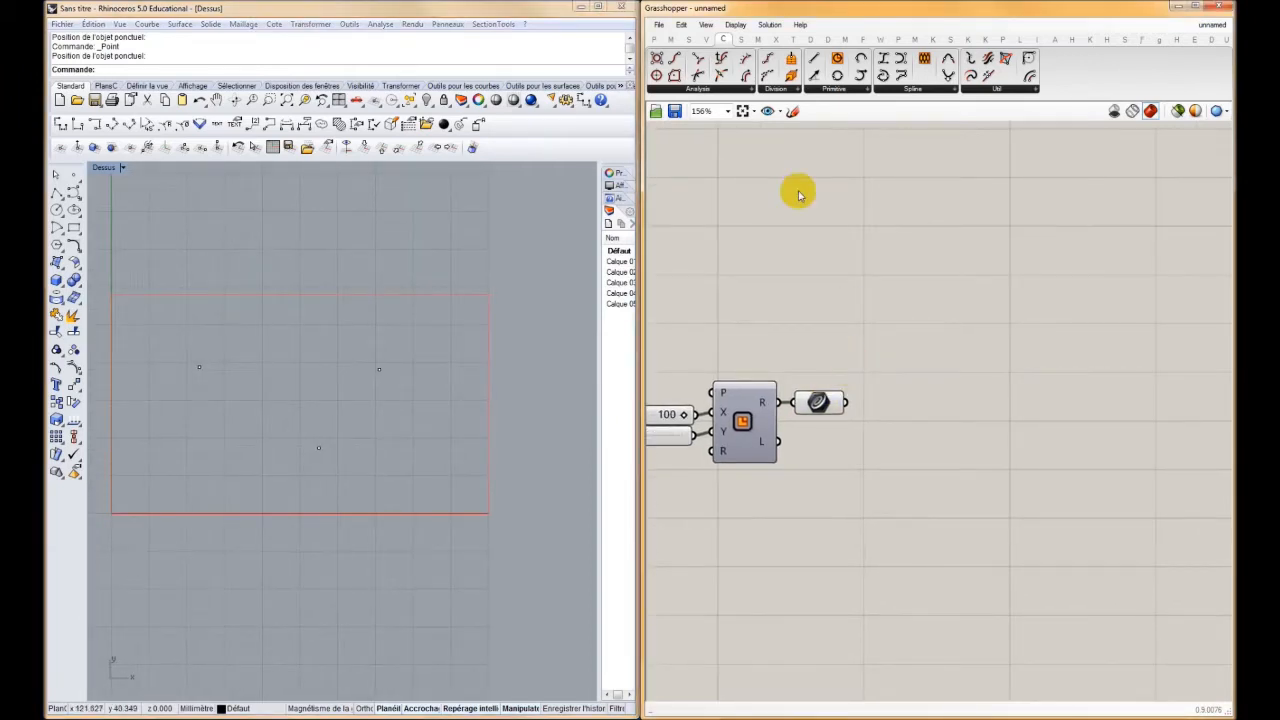
{"action": "left_click", "coordinate": [705, 40]}
{"action": "left_click", "coordinate": [667, 89]}
{"action": "left_click_drag", "start_coordinate": [688, 128], "coordinate": [1000, 354]}
{"action": "left_click_drag", "start_coordinate": [170, 507], "coordinate": [170, 507]}
{"action": "right_click", "coordinate": [992, 322]}
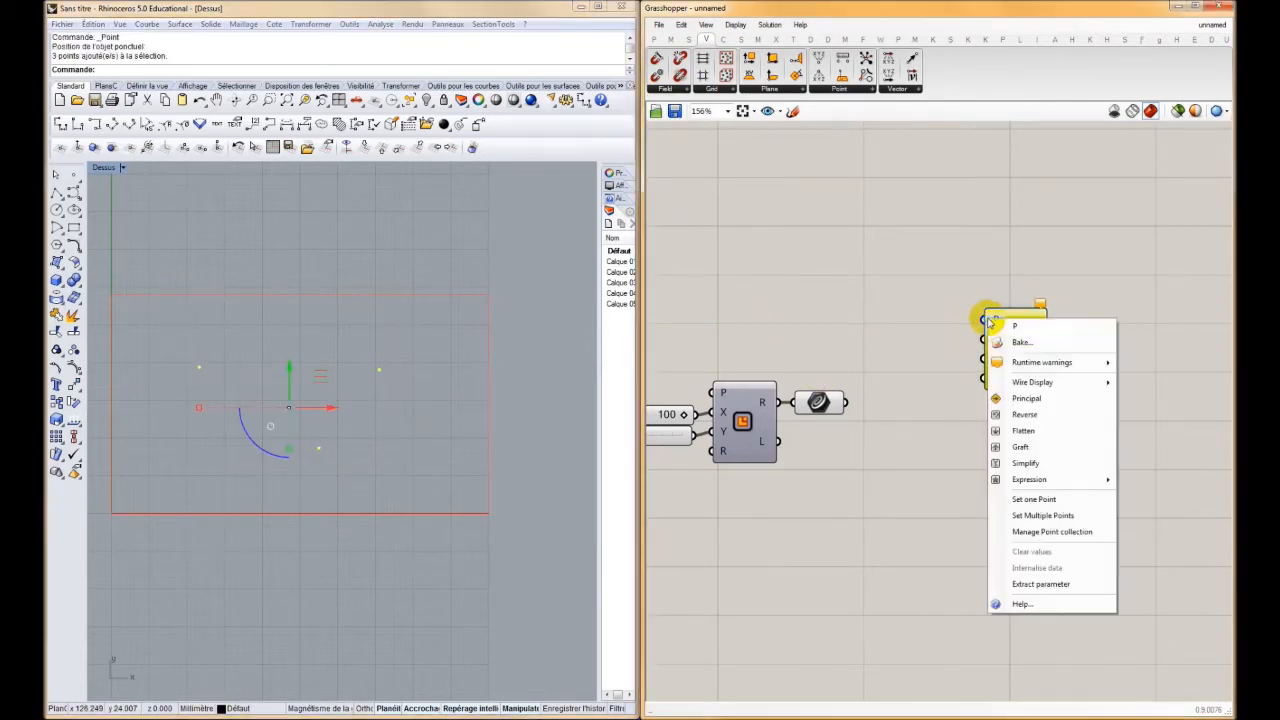
{"action": "left_click", "coordinate": [1024, 515]}
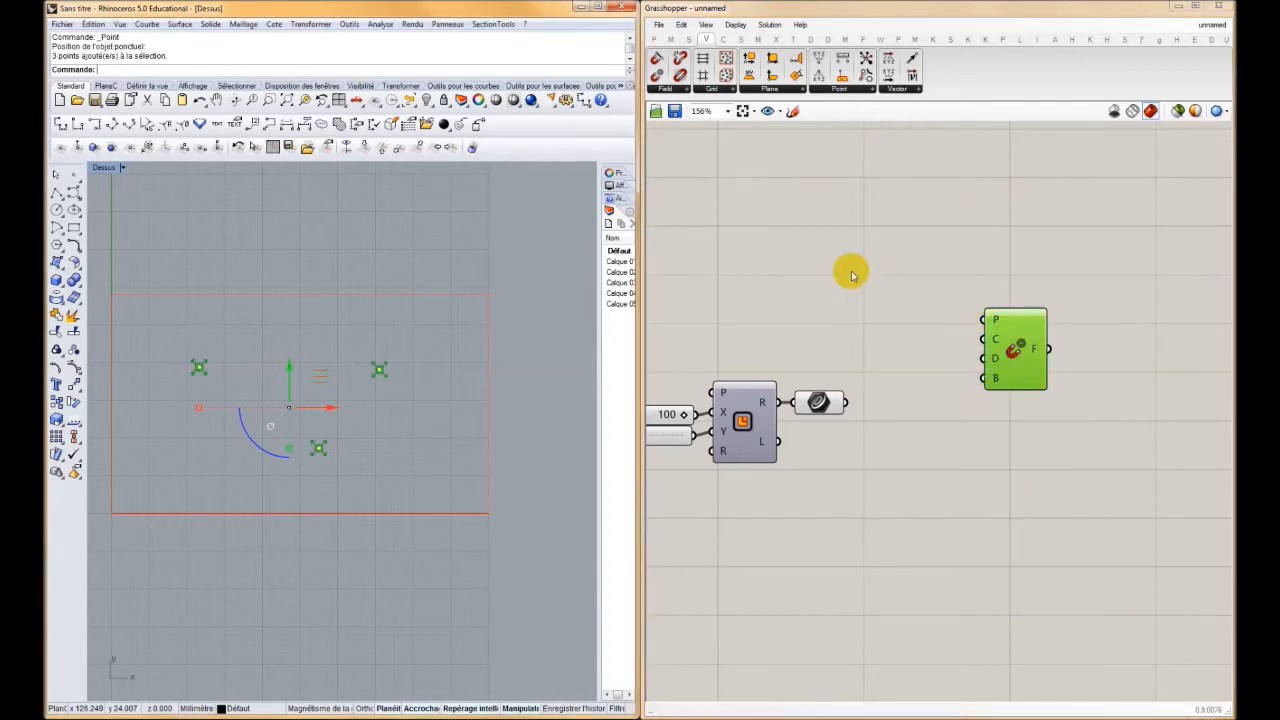
Feed a number slider of 1 into the Point Charge's charge input and the rectangle's Curve parameter into its bounds input
{"action": "mouse_move", "coordinate": [997, 345]}
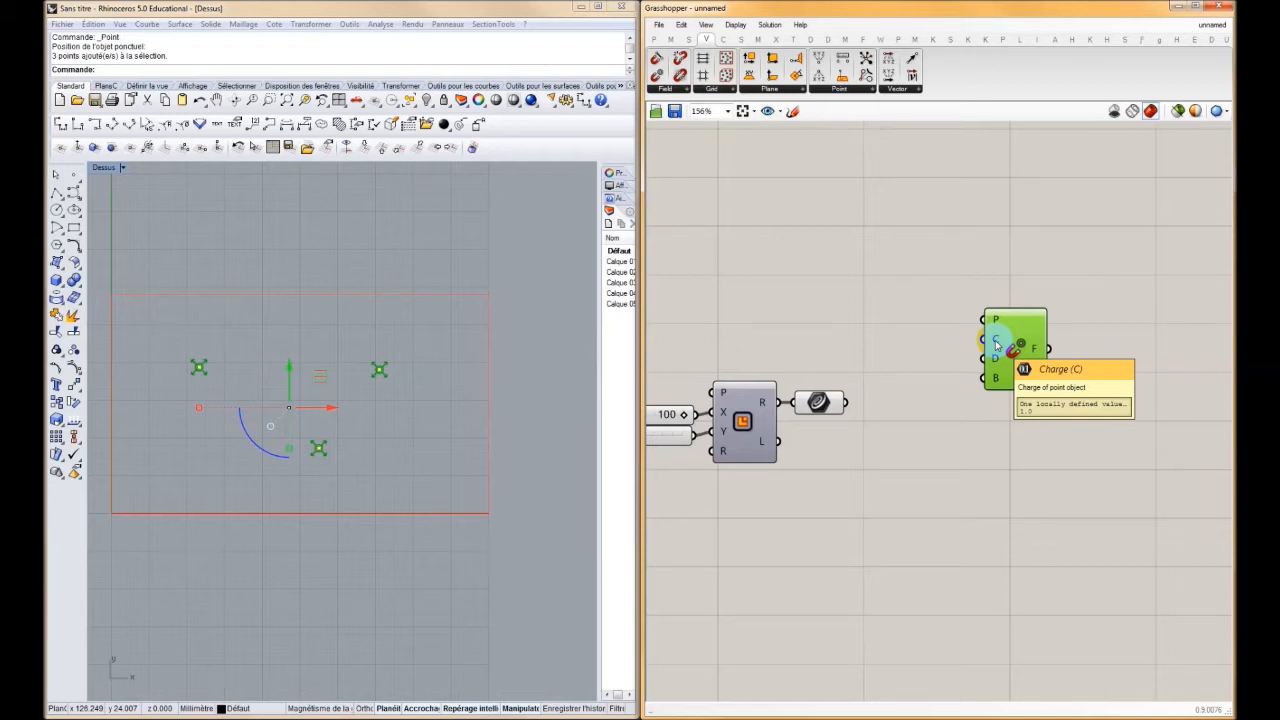
{"action": "mouse_move", "coordinate": [1008, 347]}
{"action": "left_mouse_down"}
{"action": "mouse_move", "coordinate": [978, 306]}
{"action": "mouse_move", "coordinate": [996, 325]}
{"action": "left_mouse_up"}
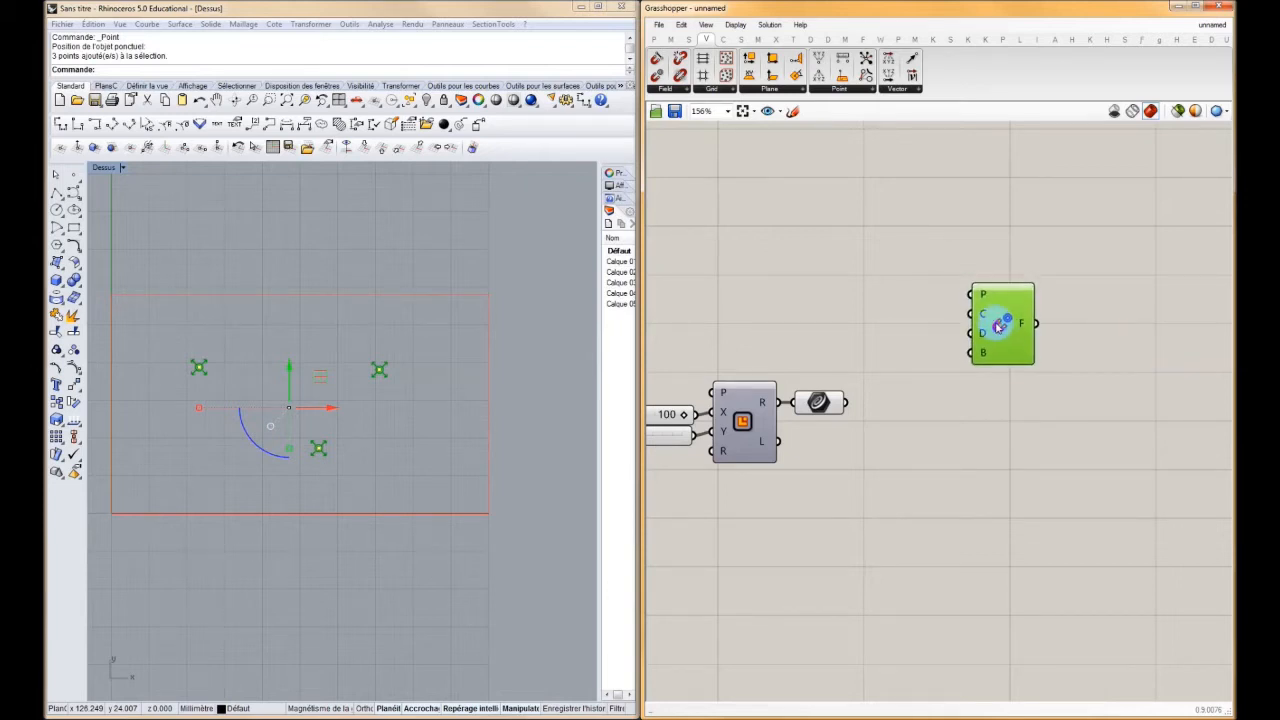
{"action": "double_click", "coordinate": [903, 313]}
{"action": "type", "text": "1"}
{"action": "key", "text": "Return"}
{"action": "left_click_drag", "start_coordinate": [903, 313], "coordinate": [811, 309]}
{"action": "left_click_drag", "start_coordinate": [975, 318], "coordinate": [834, 309]}
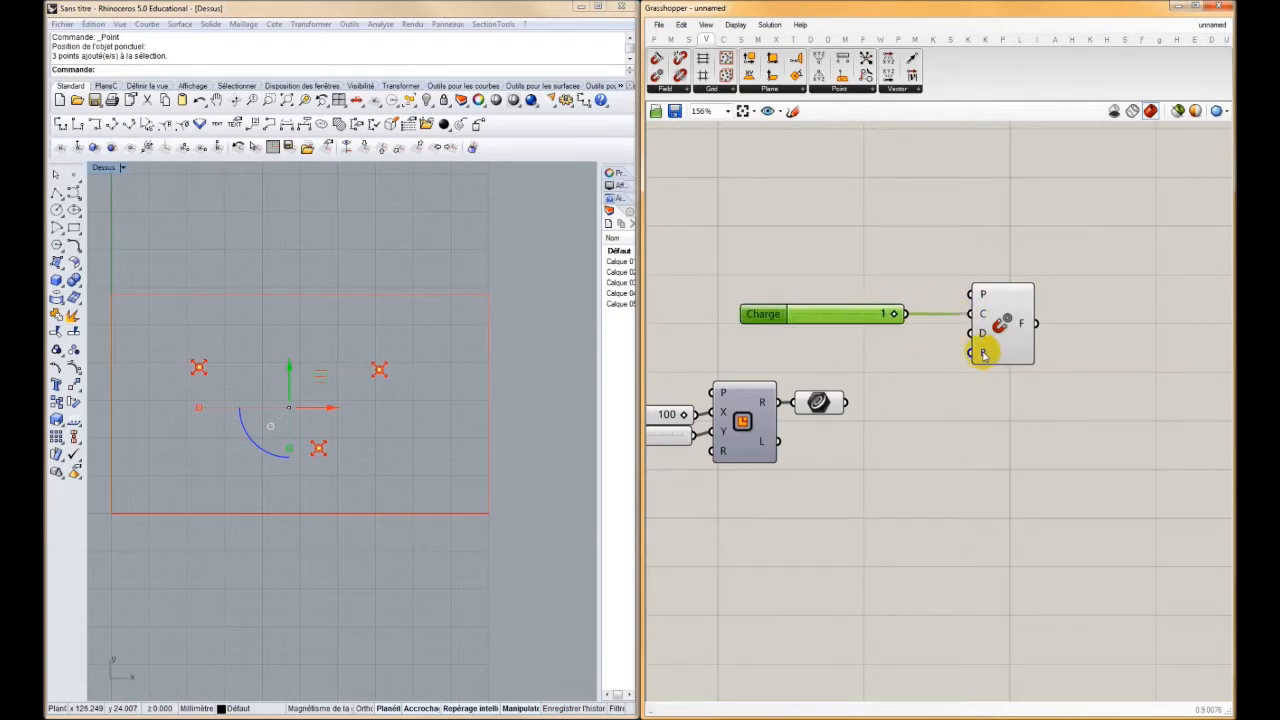
{"action": "left_click_drag", "start_coordinate": [972, 355], "coordinate": [839, 404]}
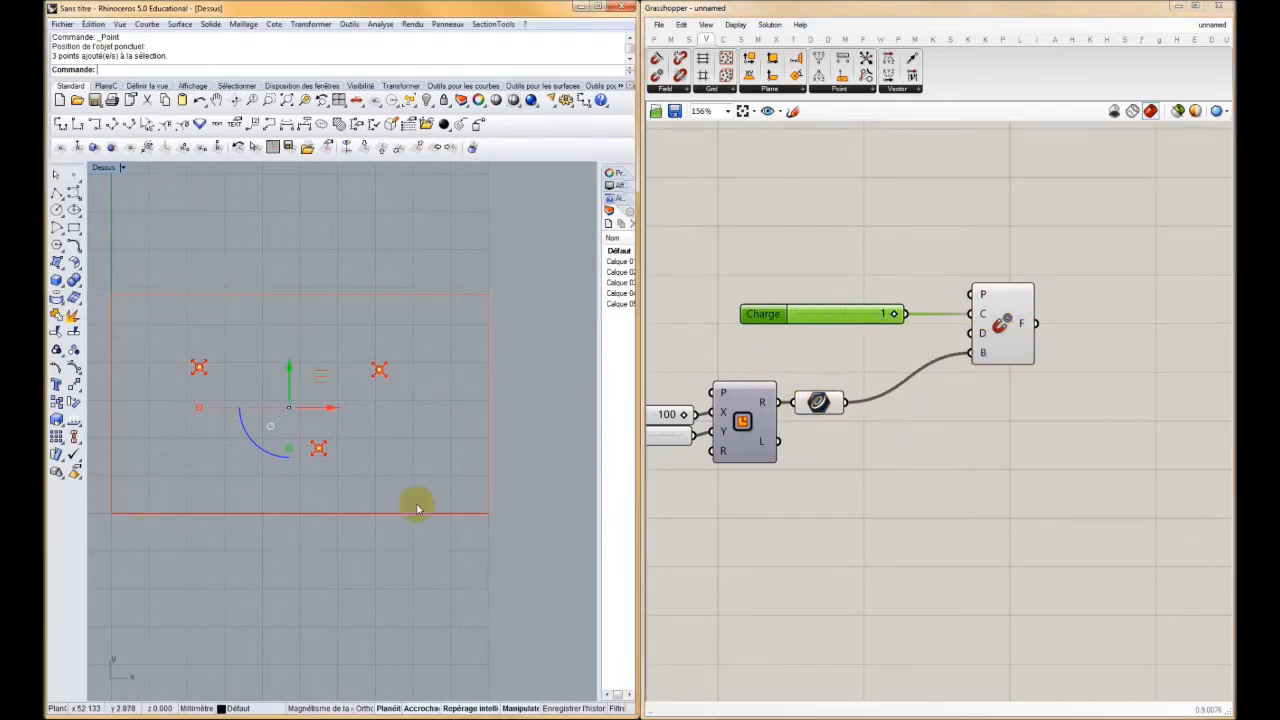
Combine the point charge fields with a Merge Fields component and connect the merged field to a new Field Line component
{"action": "right_click_drag", "start_coordinate": [1029, 320], "coordinate": [846, 314]}
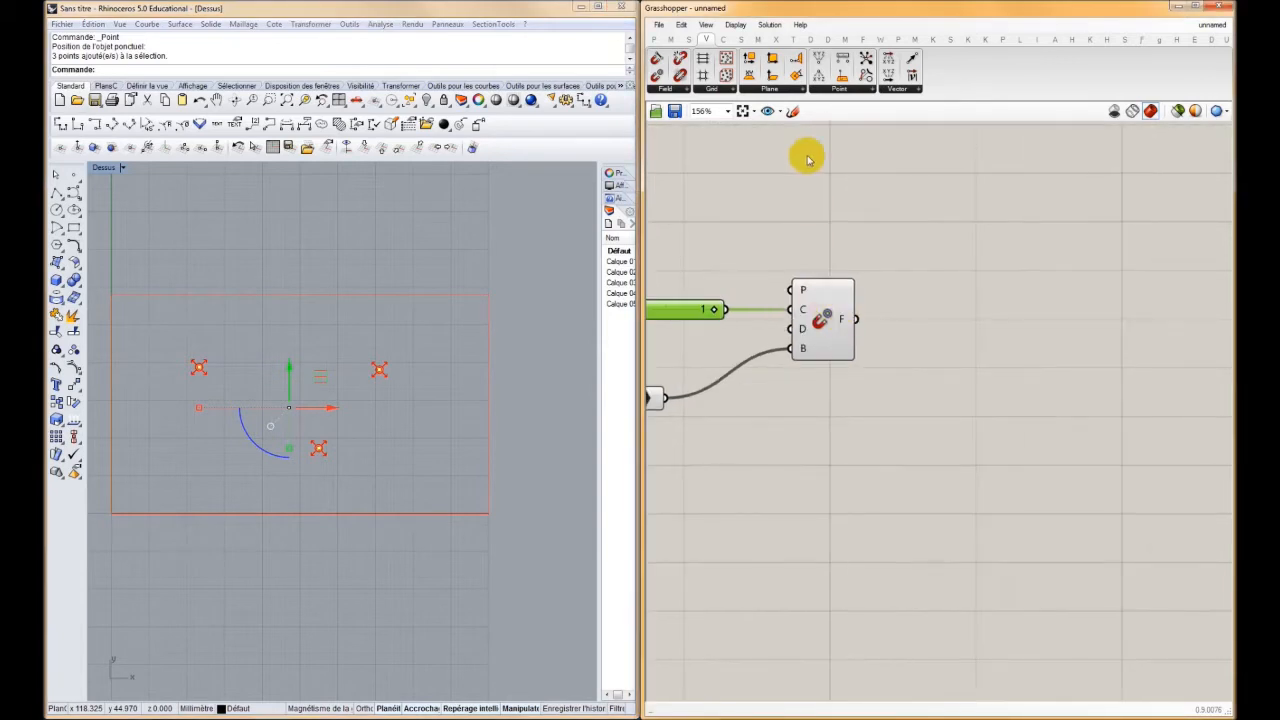
{"action": "left_click_drag", "start_coordinate": [683, 61], "coordinate": [856, 319]}
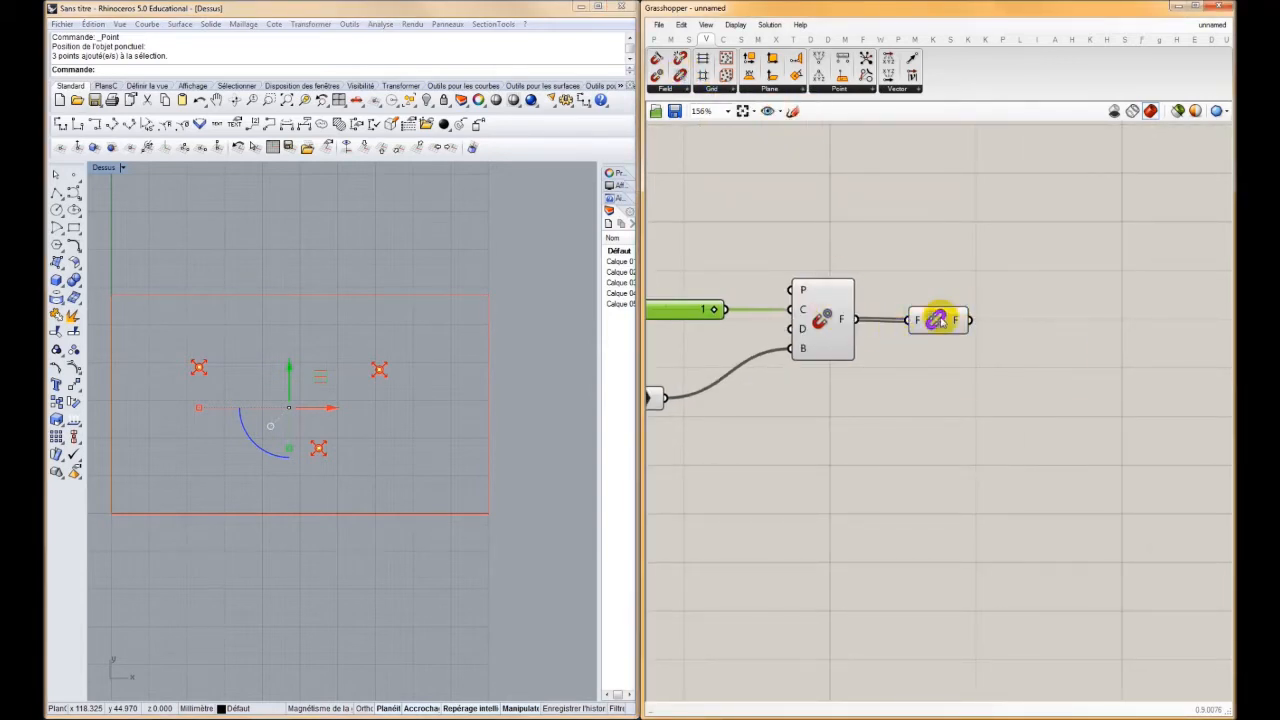
{"action": "left_click", "coordinate": [670, 89]}
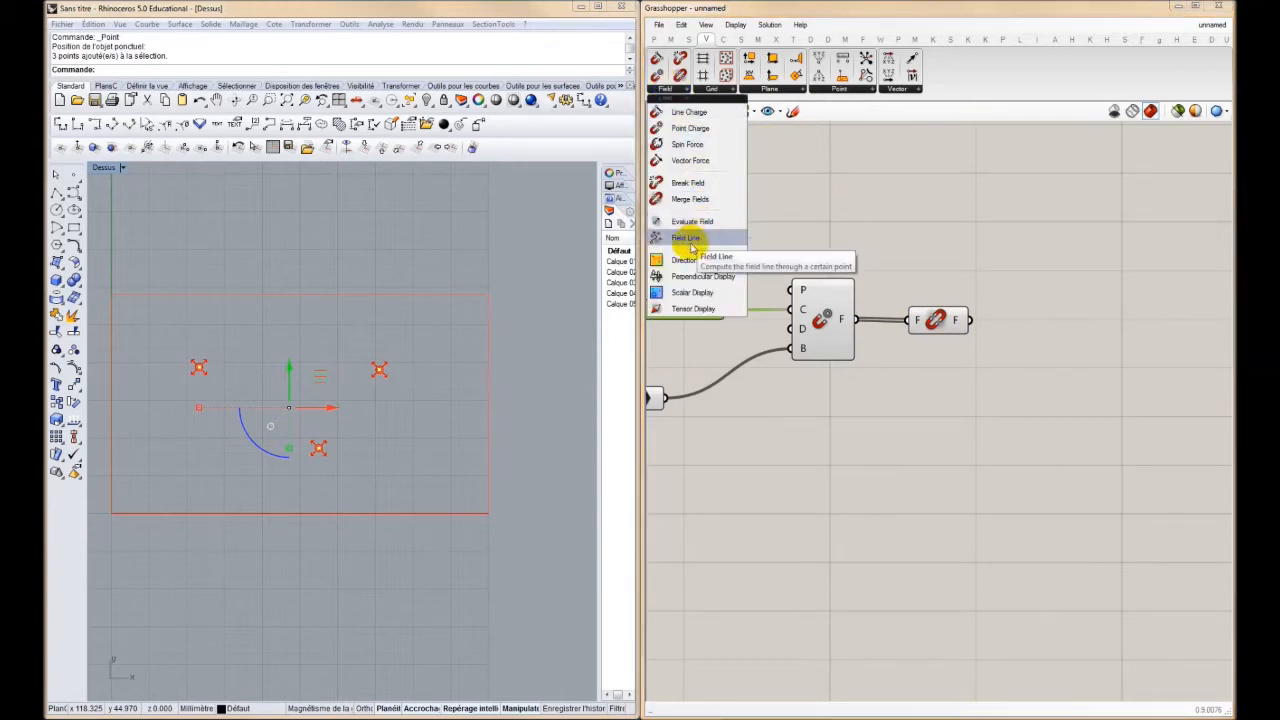
{"action": "left_click_drag", "start_coordinate": [685, 238], "coordinate": [1123, 450]}
{"action": "left_click_drag", "start_coordinate": [1090, 410], "coordinate": [968, 320]}
{"action": "left_click_drag", "start_coordinate": [1104, 432], "coordinate": [1127, 393]}
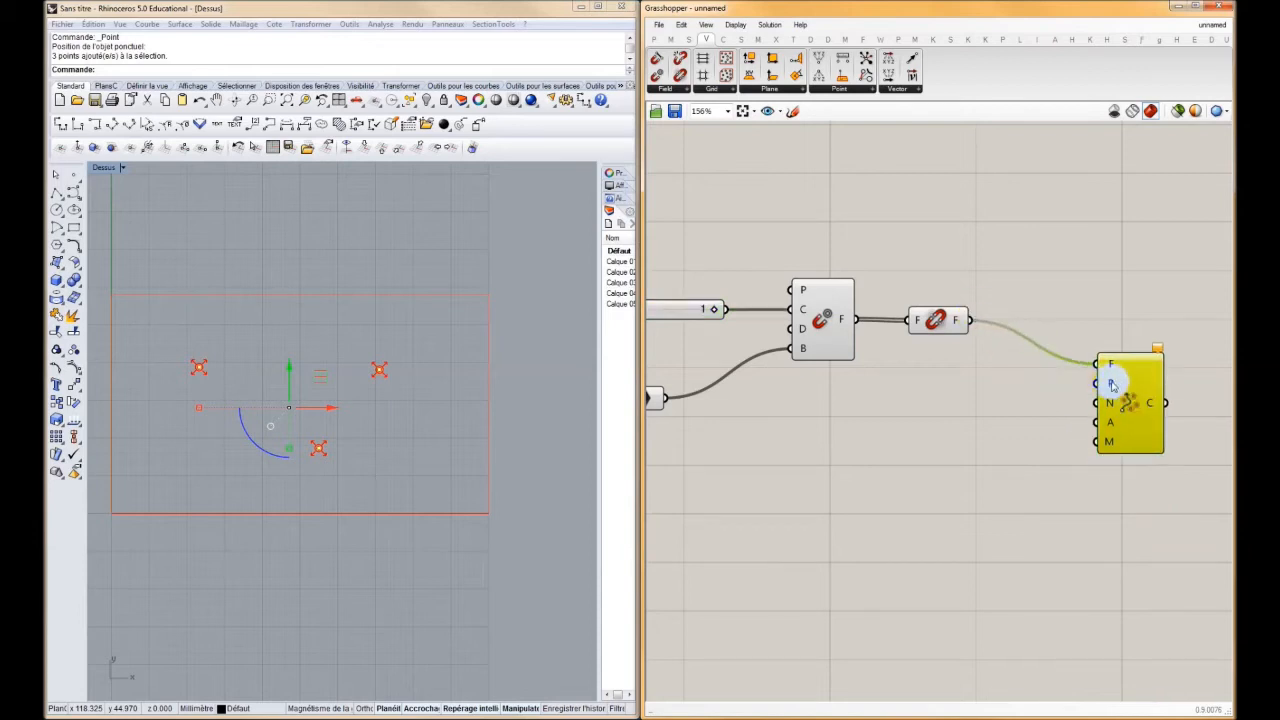
Add a Circle component defined by base plane and radius below the Point Charge component
{"action": "right_click_drag", "start_coordinate": [777, 466], "coordinate": [885, 459]}
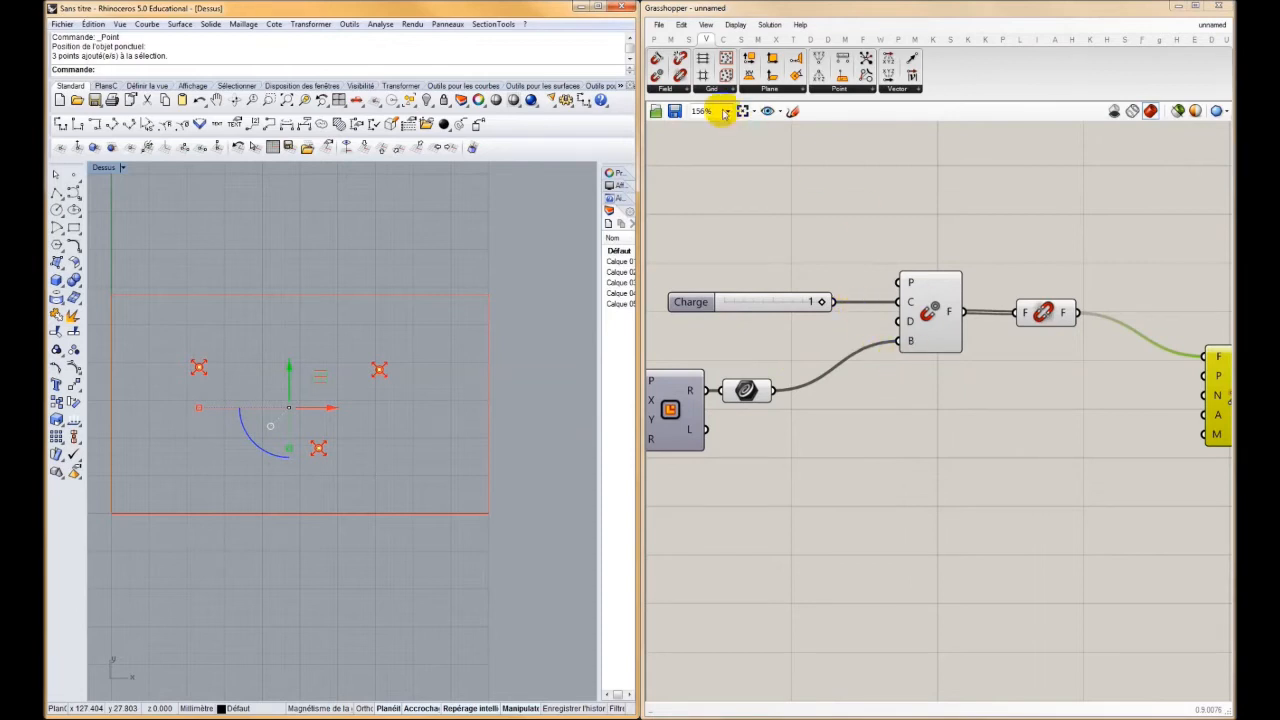
{"action": "double_click", "coordinate": [962, 500]}
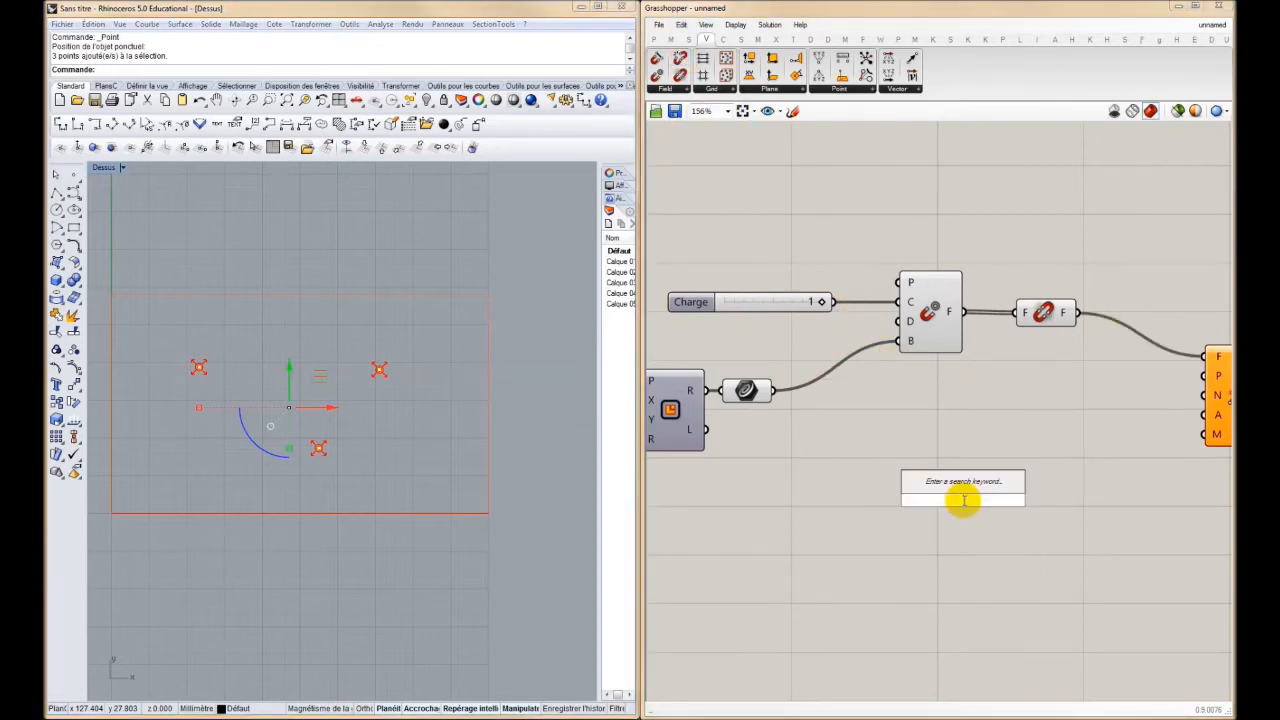
{"action": "type", "text": "circ"}
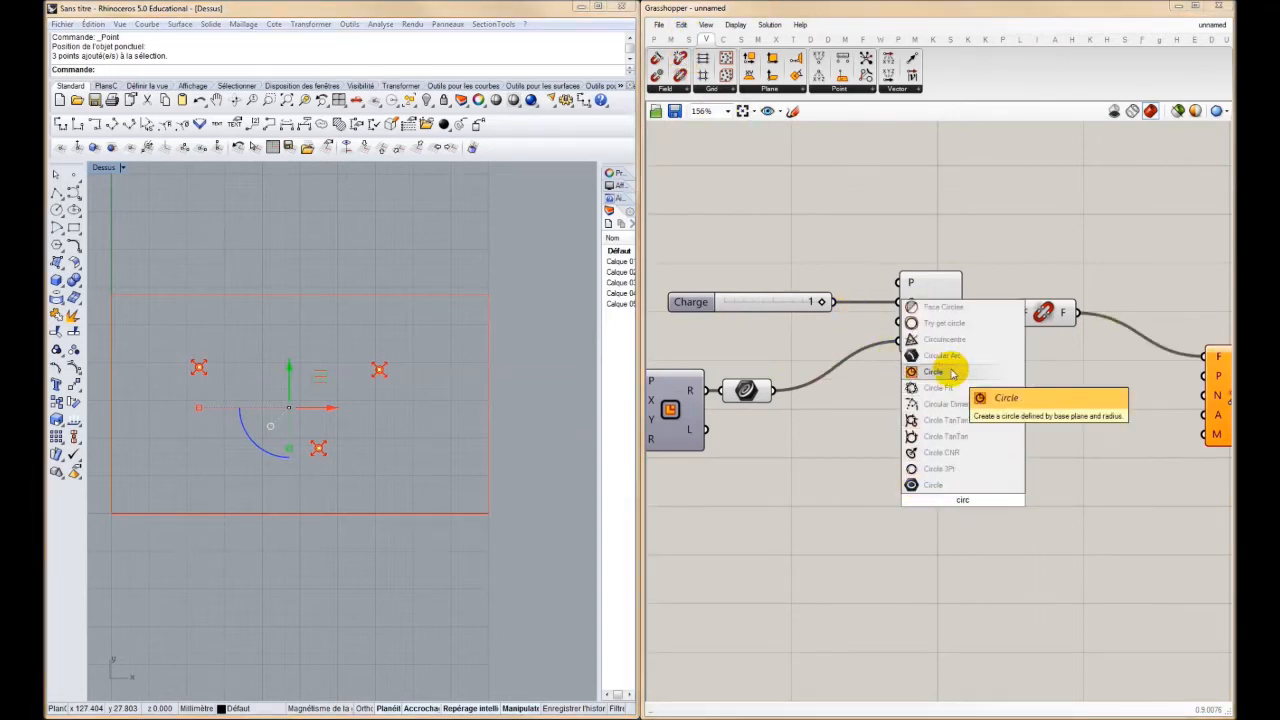
{"action": "left_click", "coordinate": [957, 363]}
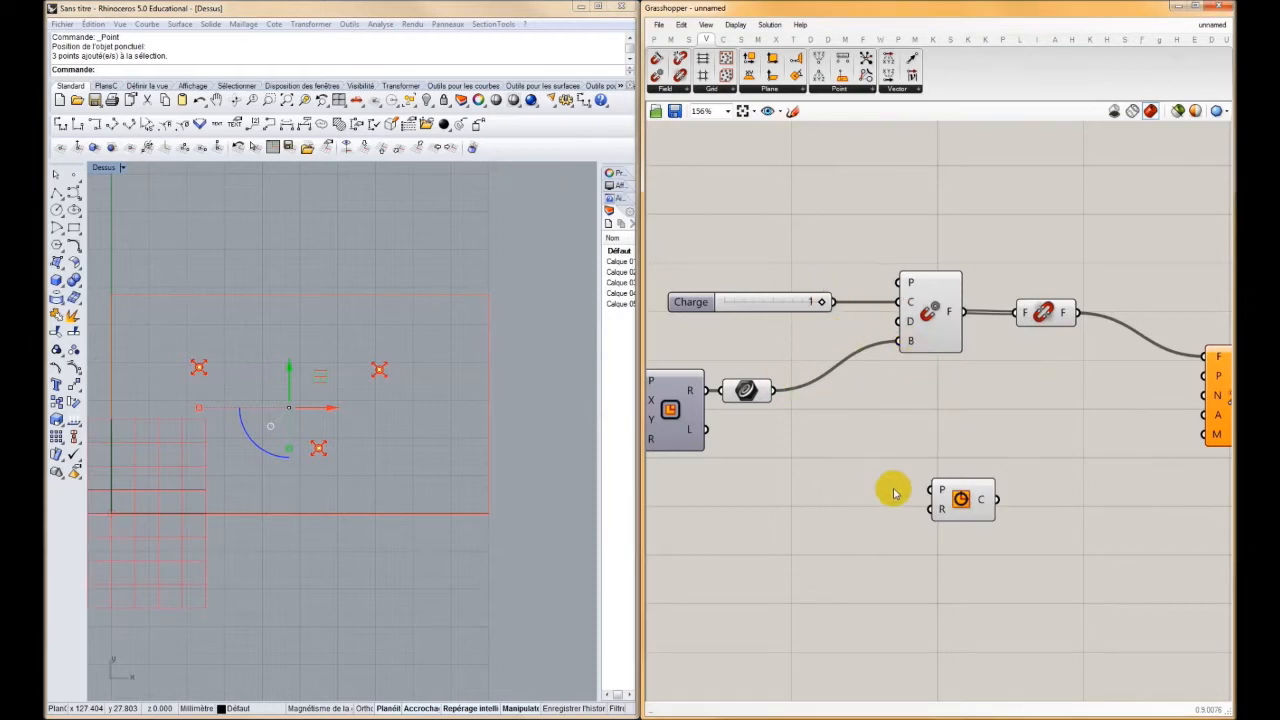
Add a Point parameter referencing the three Rhino points and connect it to the Point Charge's P input and the Circle's P input
{"action": "double_click", "coordinate": [807, 252]}
{"action": "type", "text": "point"}
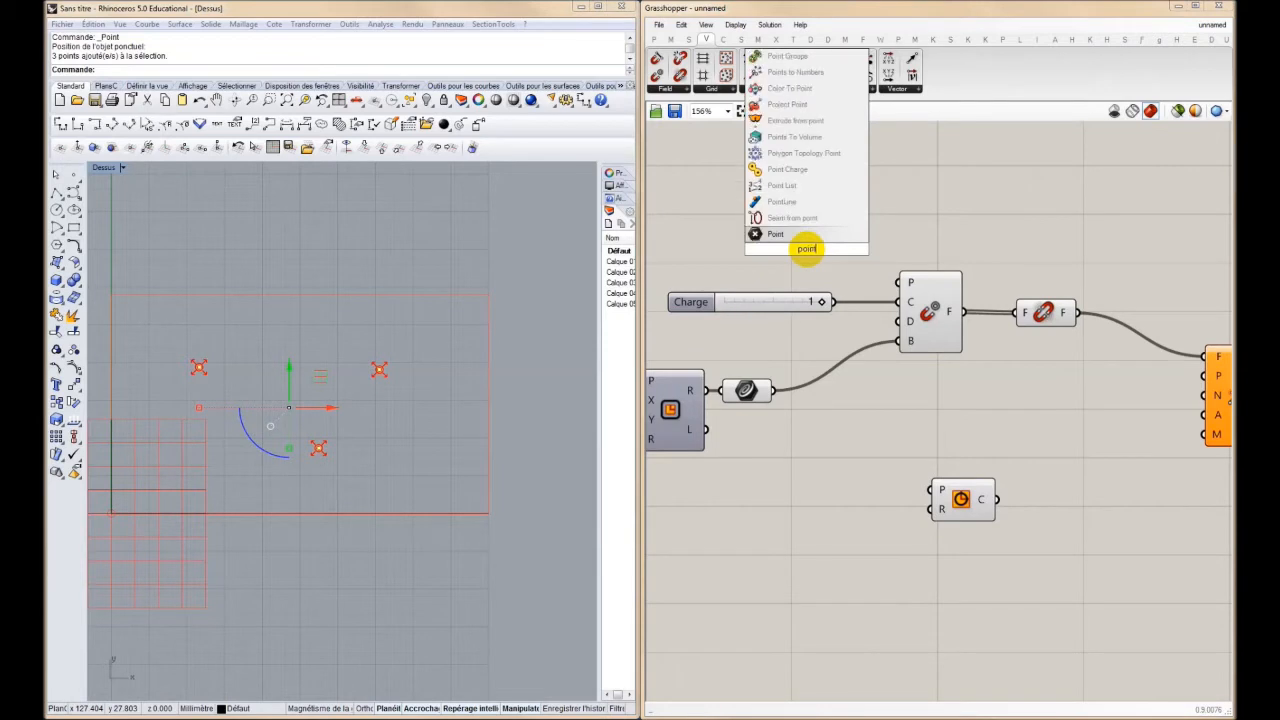
{"action": "left_click", "coordinate": [808, 235]}
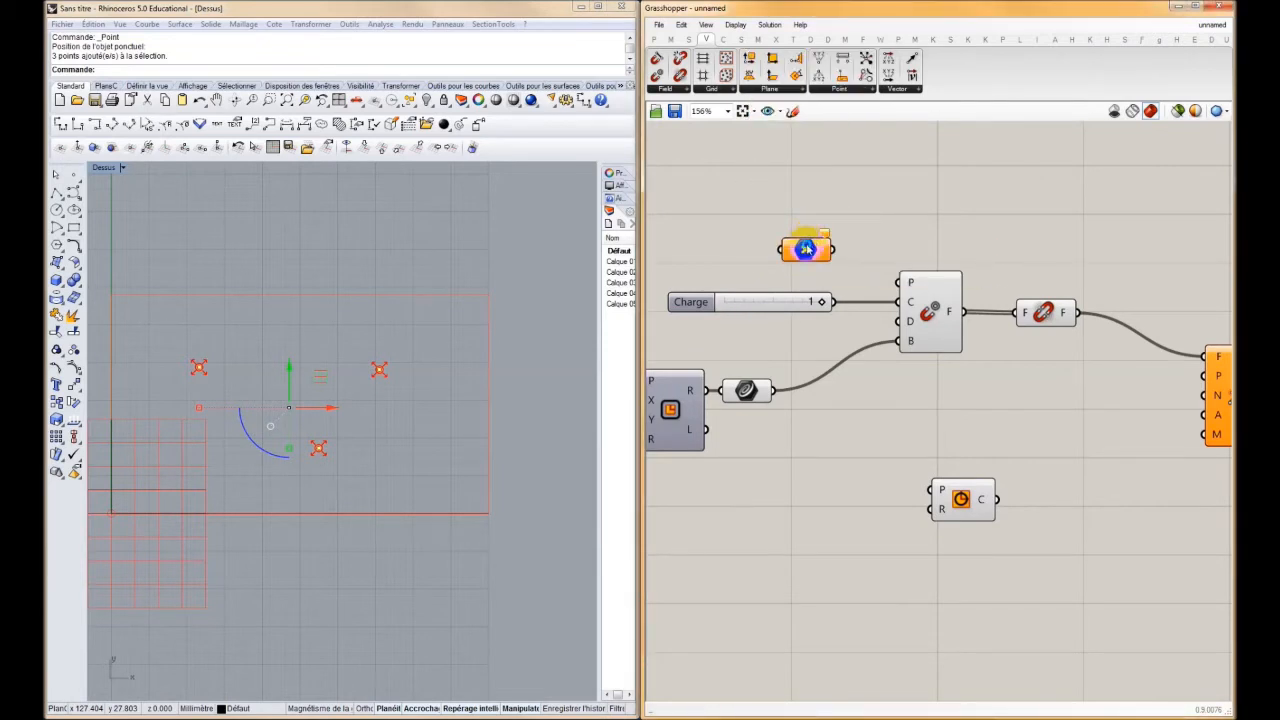
{"action": "right_click", "coordinate": [806, 249]}
{"action": "left_click", "coordinate": [849, 449]}
{"action": "left_click_drag", "start_coordinate": [833, 252], "coordinate": [898, 282]}
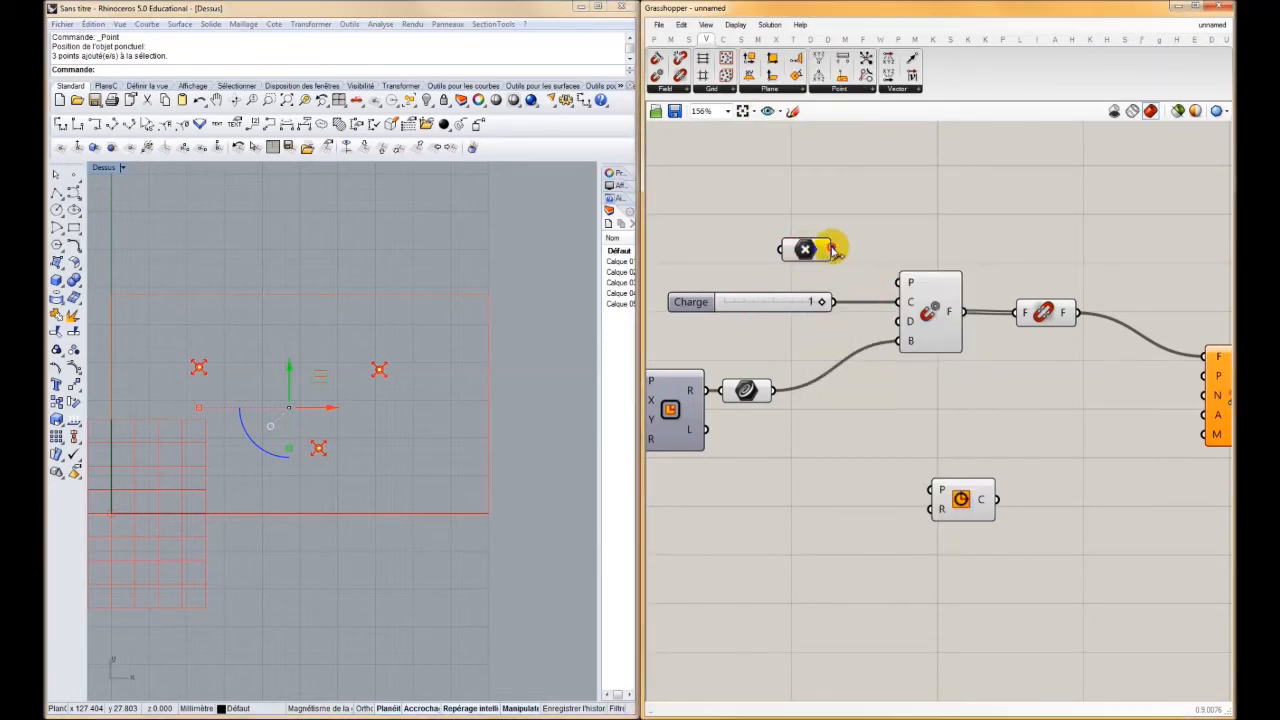
{"action": "left_click_drag", "start_coordinate": [829, 250], "coordinate": [937, 455]}
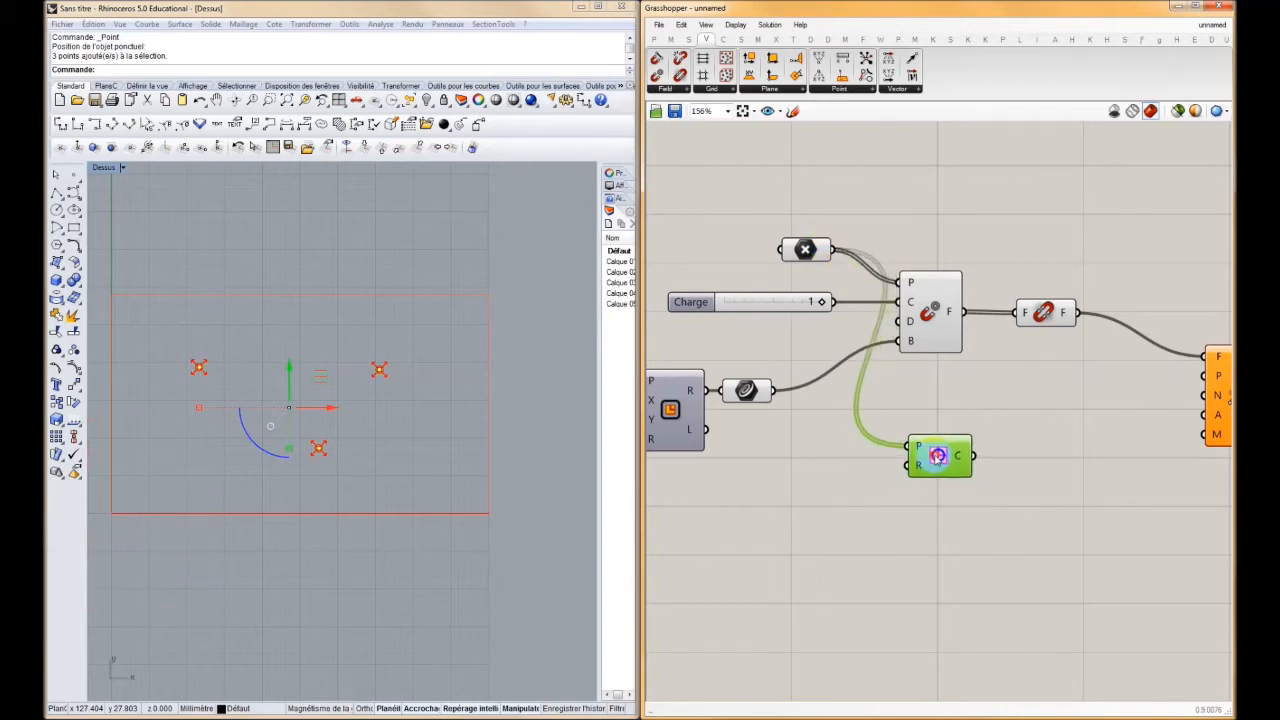
Add a number slider with a value of 2 and connect it to the Circle's radius input
{"action": "right_click_drag", "start_coordinate": [929, 503], "coordinate": [909, 506]}
{"action": "left_click", "coordinate": [910, 514]}
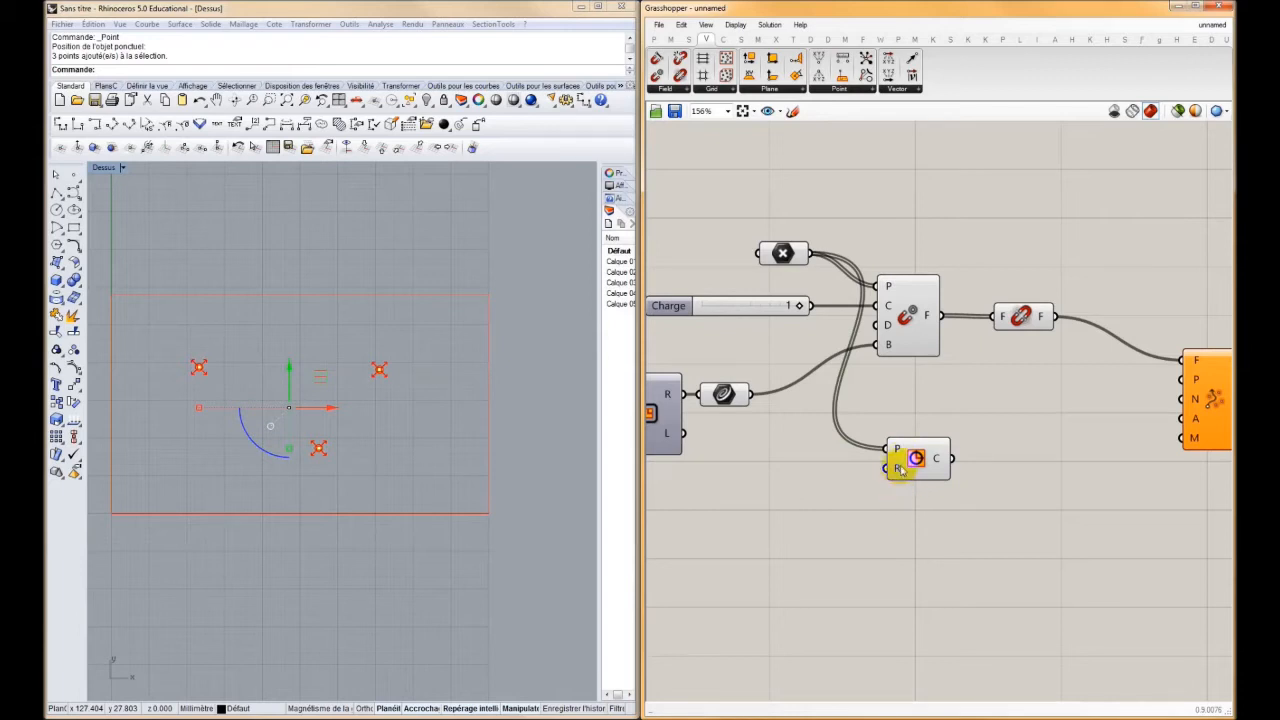
{"action": "double_click", "coordinate": [867, 516]}
{"action": "type", "text": "2"}
{"action": "key", "text": "Return"}
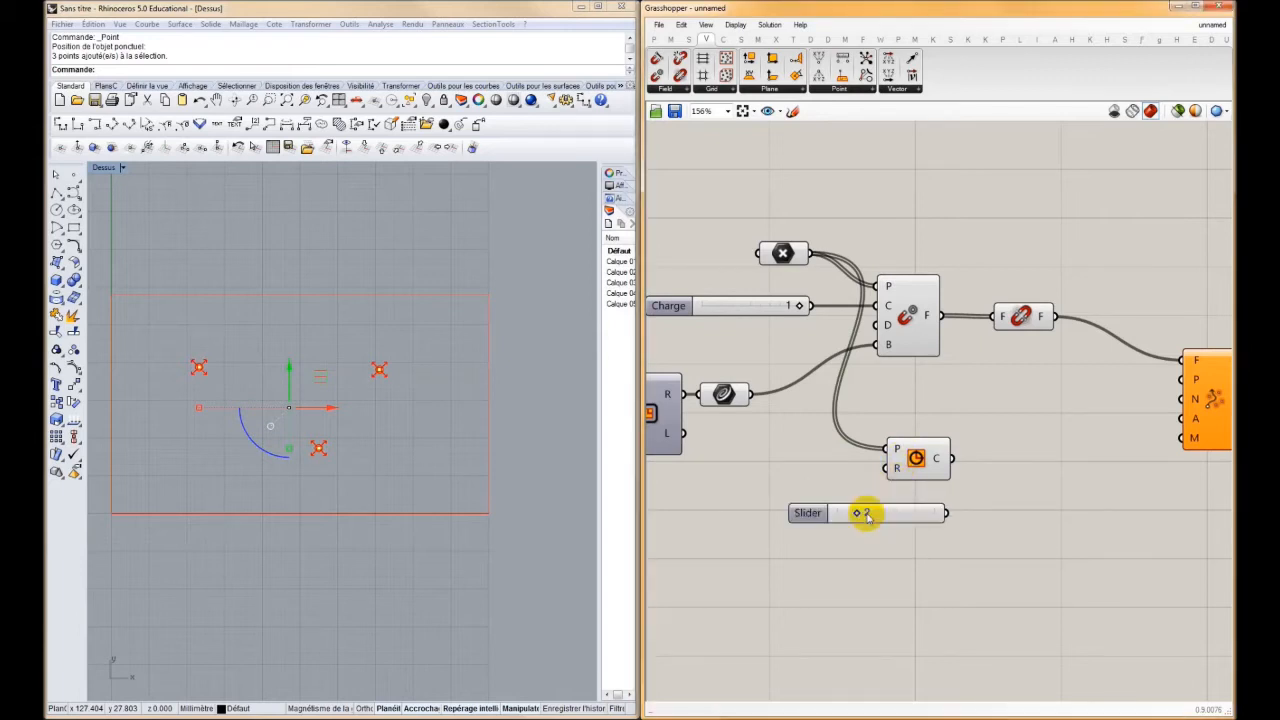
{"action": "left_click_drag", "start_coordinate": [887, 469], "coordinate": [944, 513]}
{"action": "left_click_drag", "start_coordinate": [918, 515], "coordinate": [849, 492]}
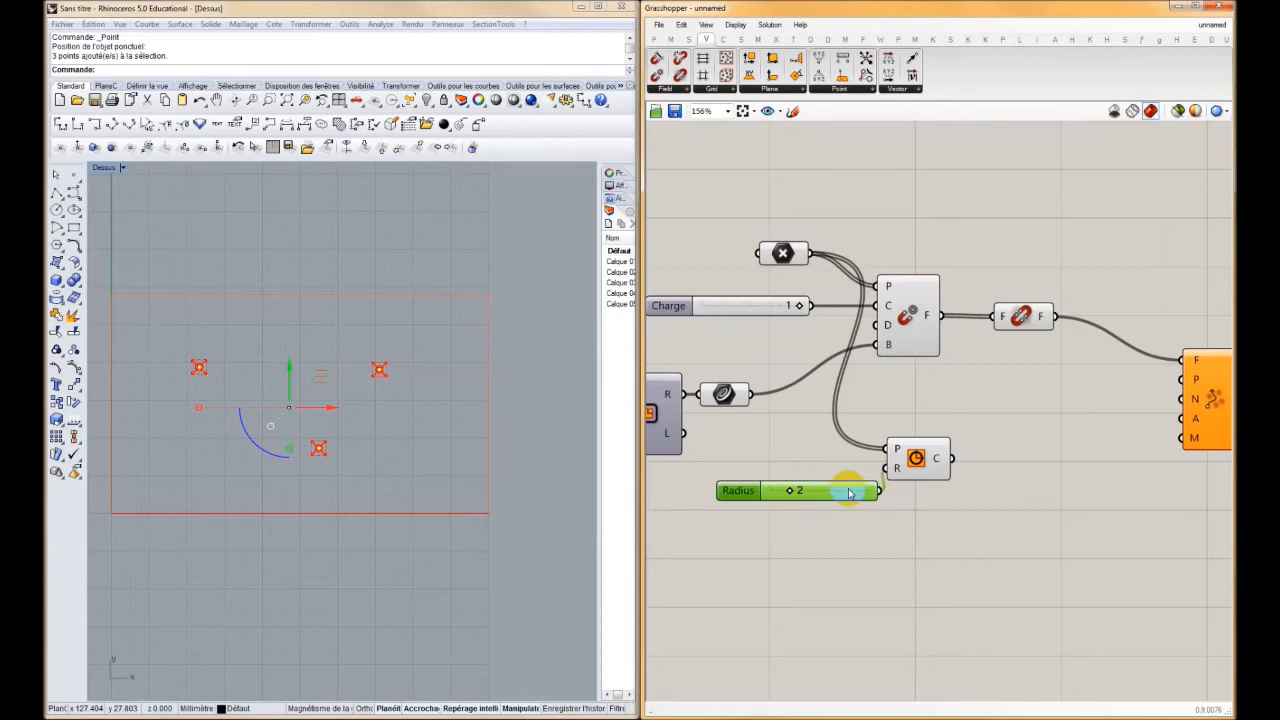
Add a Divide Curve component beside the Circle component and feed the circles into its curve input
{"action": "left_click", "coordinate": [913, 541]}
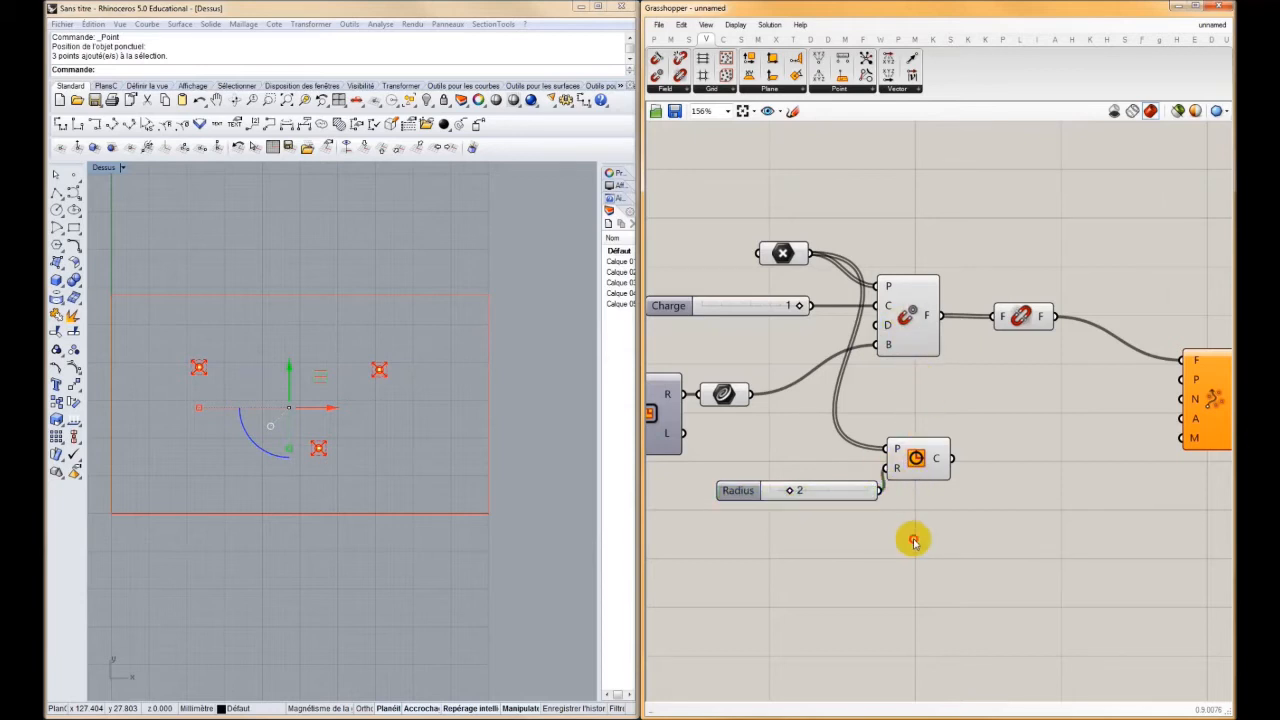
{"action": "double_click", "coordinate": [913, 540]}
{"action": "type", "text": "divi"}
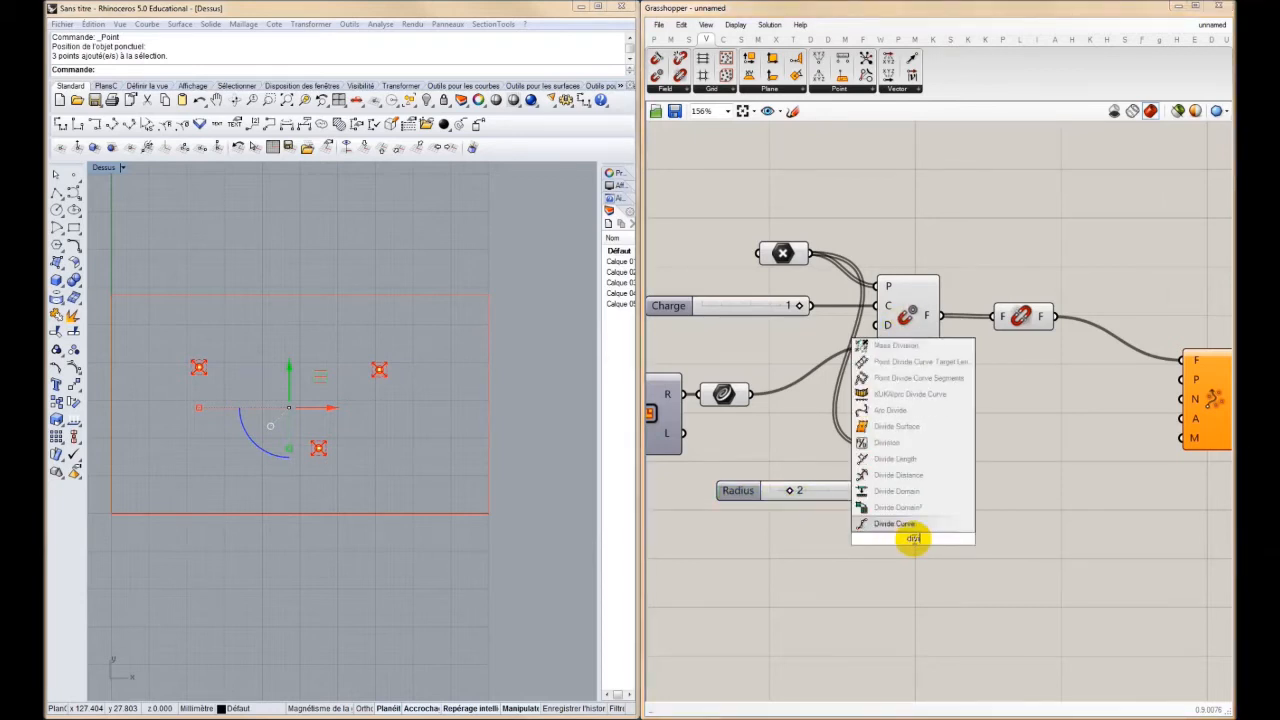
{"action": "left_click", "coordinate": [907, 525]}
{"action": "left_click_drag", "start_coordinate": [951, 459], "coordinate": [880, 521]}
{"action": "left_click_drag", "start_coordinate": [918, 532], "coordinate": [1079, 474]}
Add a number slider under the Radius slider and connect it to the Divide Curve's N input
{"action": "double_click", "coordinate": [848, 583]}
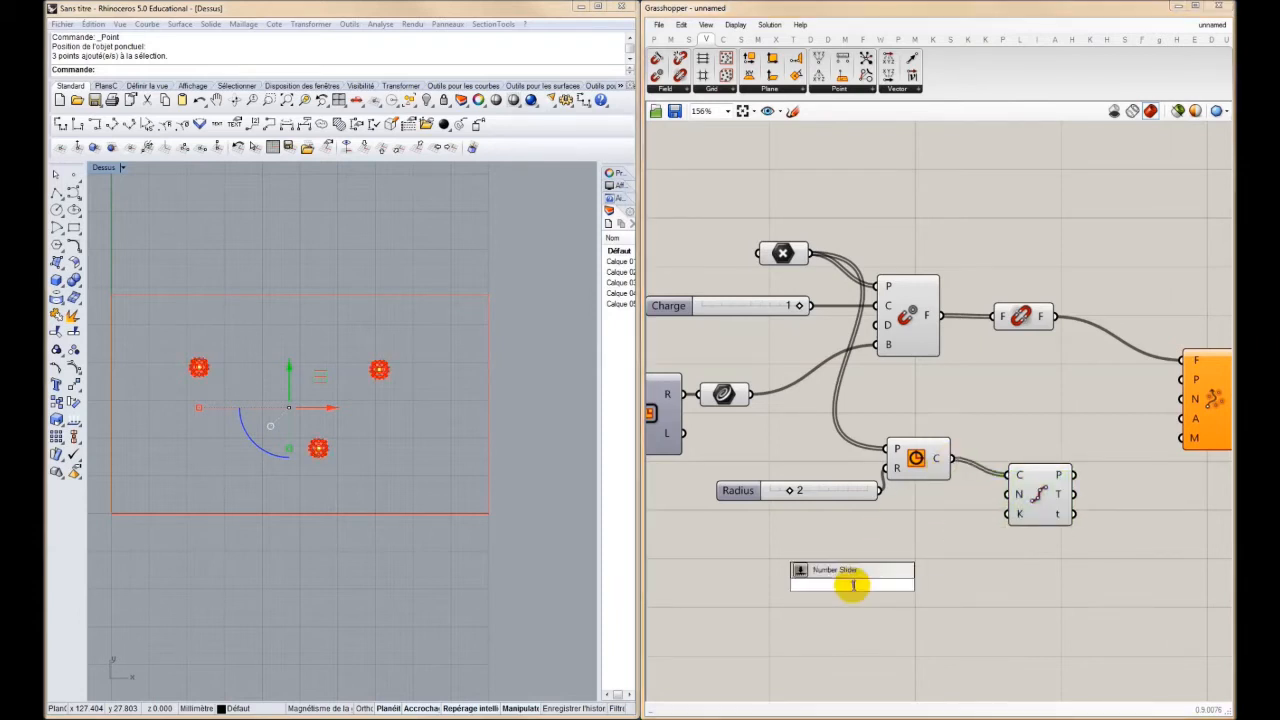
{"action": "key", "text": "Return"}
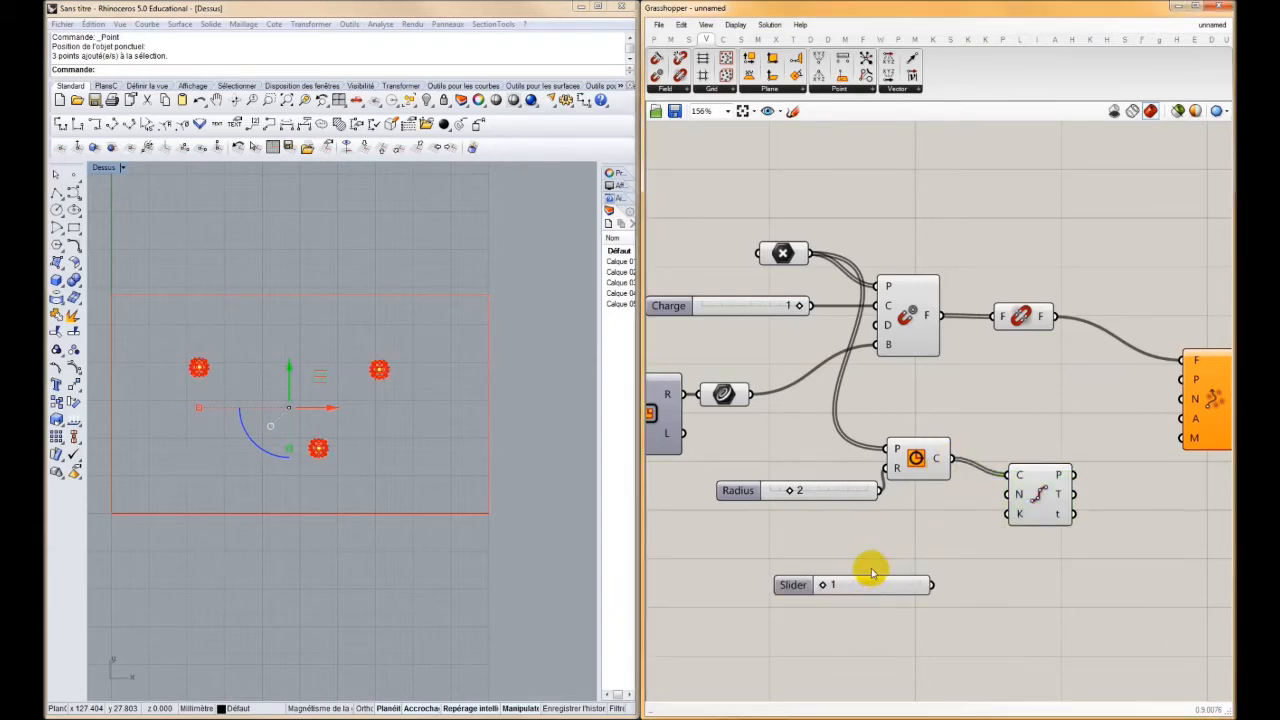
{"action": "left_click_drag", "start_coordinate": [1007, 494], "coordinate": [852, 525]}
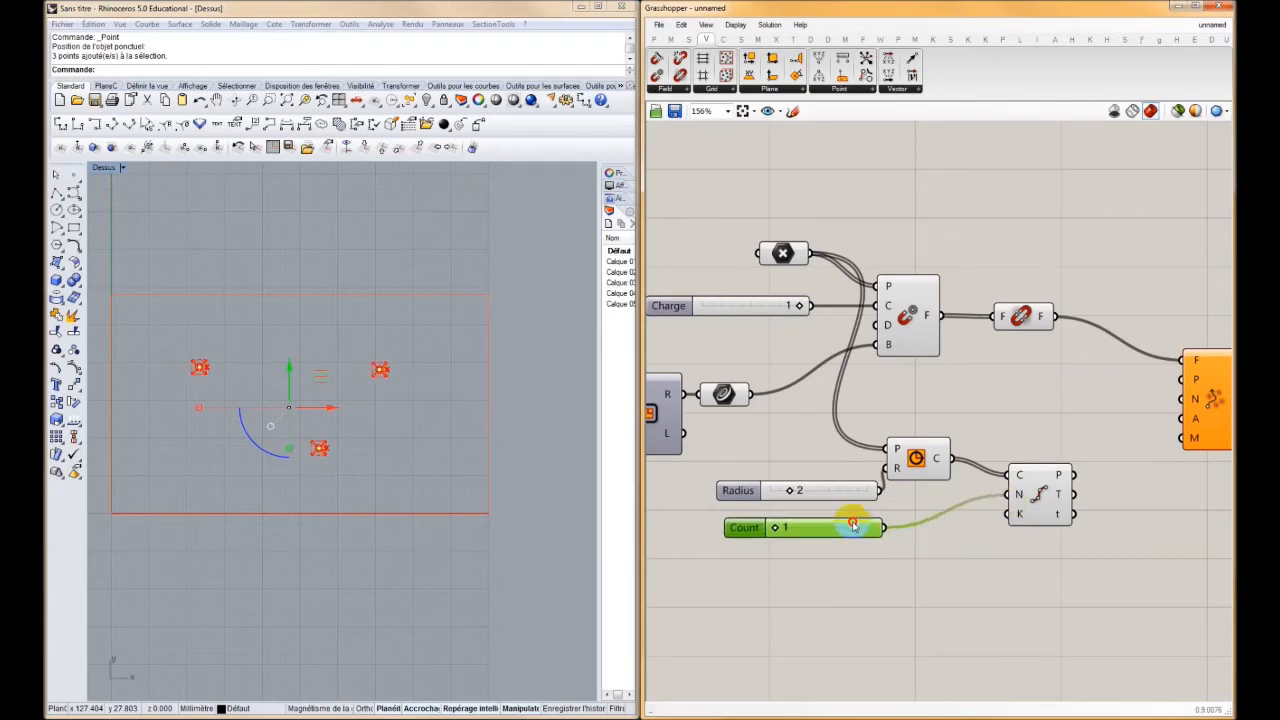
Feed the flattened division points into the Field Line's P input and set the Count slider to 41
{"action": "right_click_drag", "start_coordinate": [1123, 380], "coordinate": [1001, 374]}
{"action": "left_click_drag", "start_coordinate": [1058, 373], "coordinate": [950, 468]}
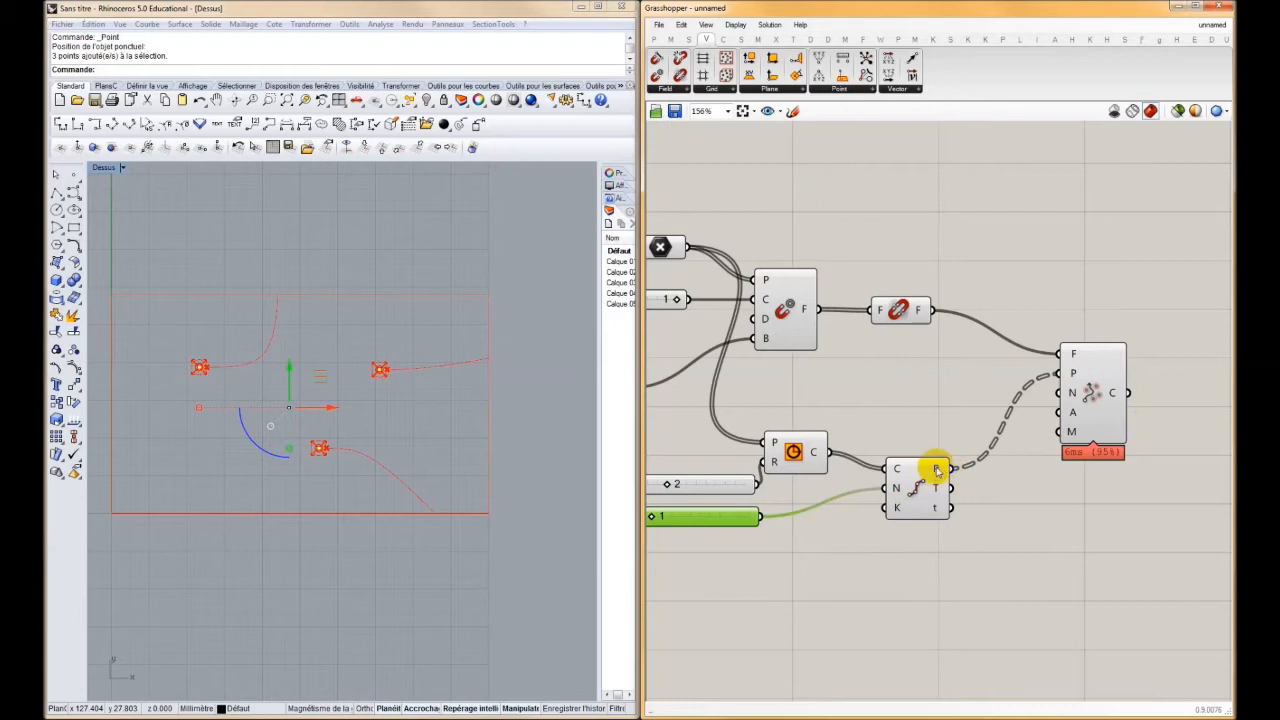
{"action": "right_click", "coordinate": [937, 470]}
{"action": "left_click", "coordinate": [971, 543]}
{"action": "right_click_drag", "start_coordinate": [811, 456], "coordinate": [876, 441]}
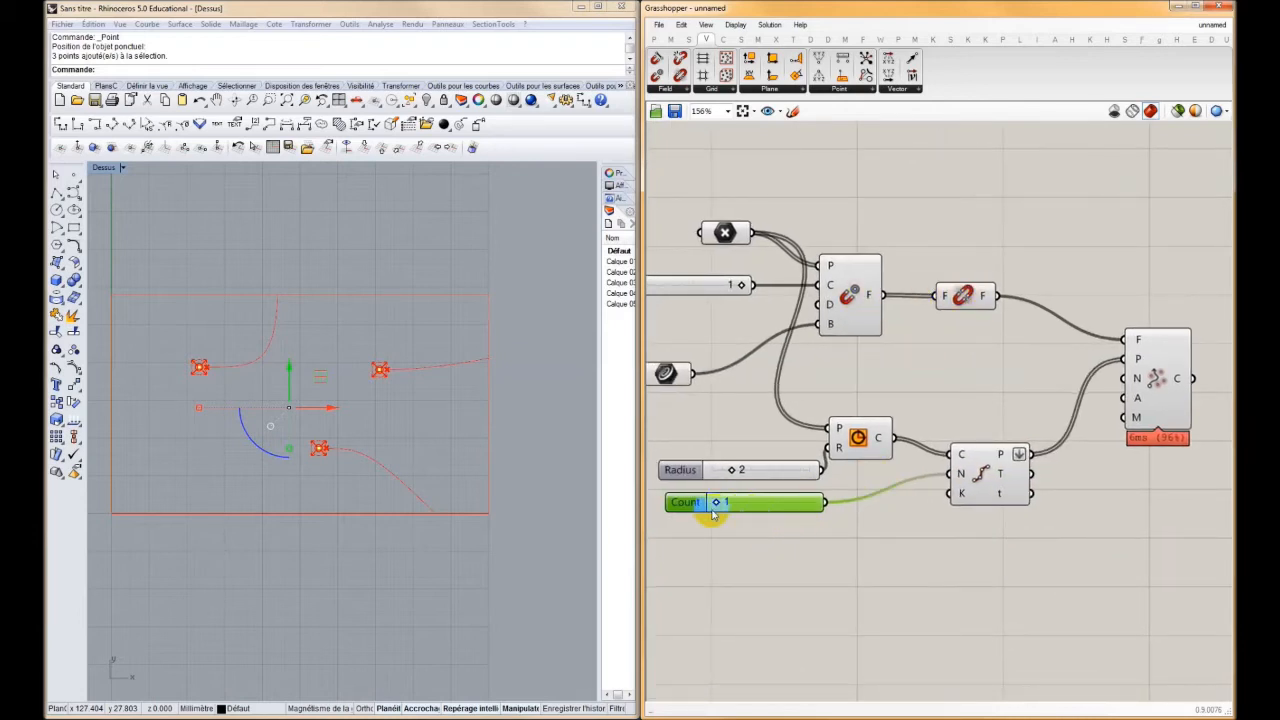
{"action": "left_click_drag", "start_coordinate": [717, 505], "coordinate": [809, 507]}
Turn off the preview of the components feeding the Field Line so that only the field lines are drawn
{"action": "left_click_drag", "start_coordinate": [1007, 233], "coordinate": [720, 603]}
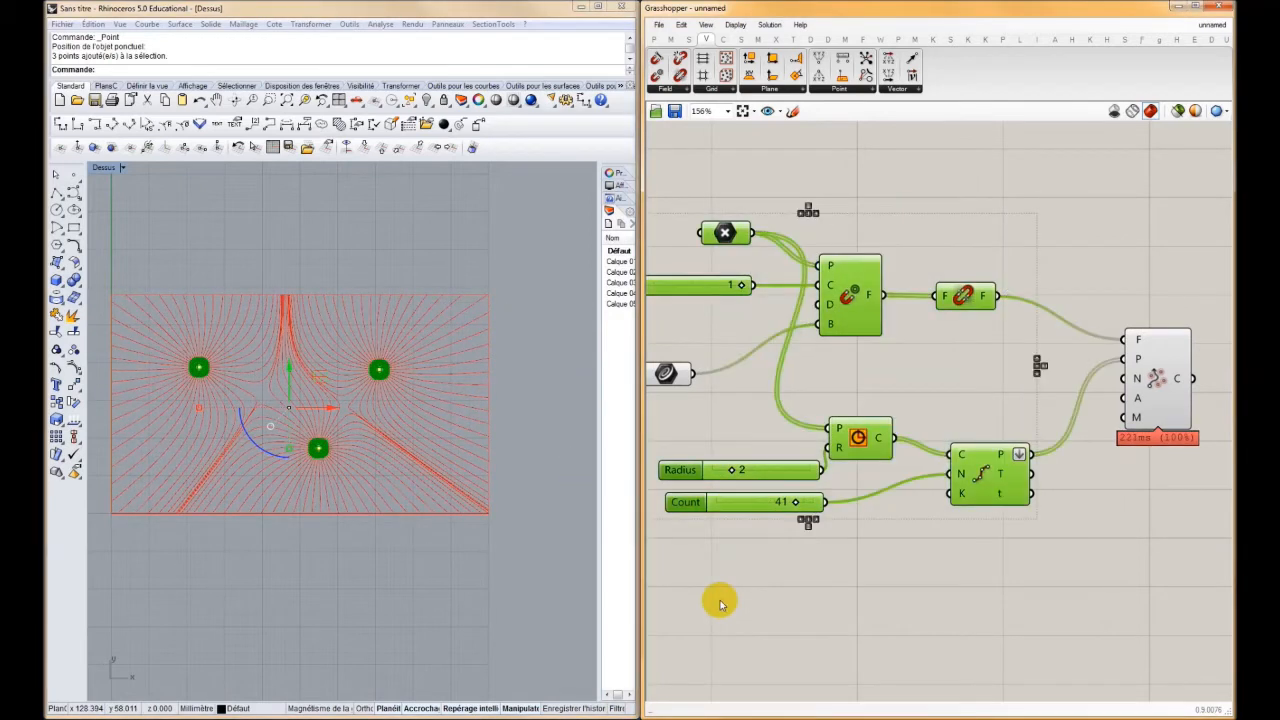
{"action": "left_click", "coordinate": [667, 373]}
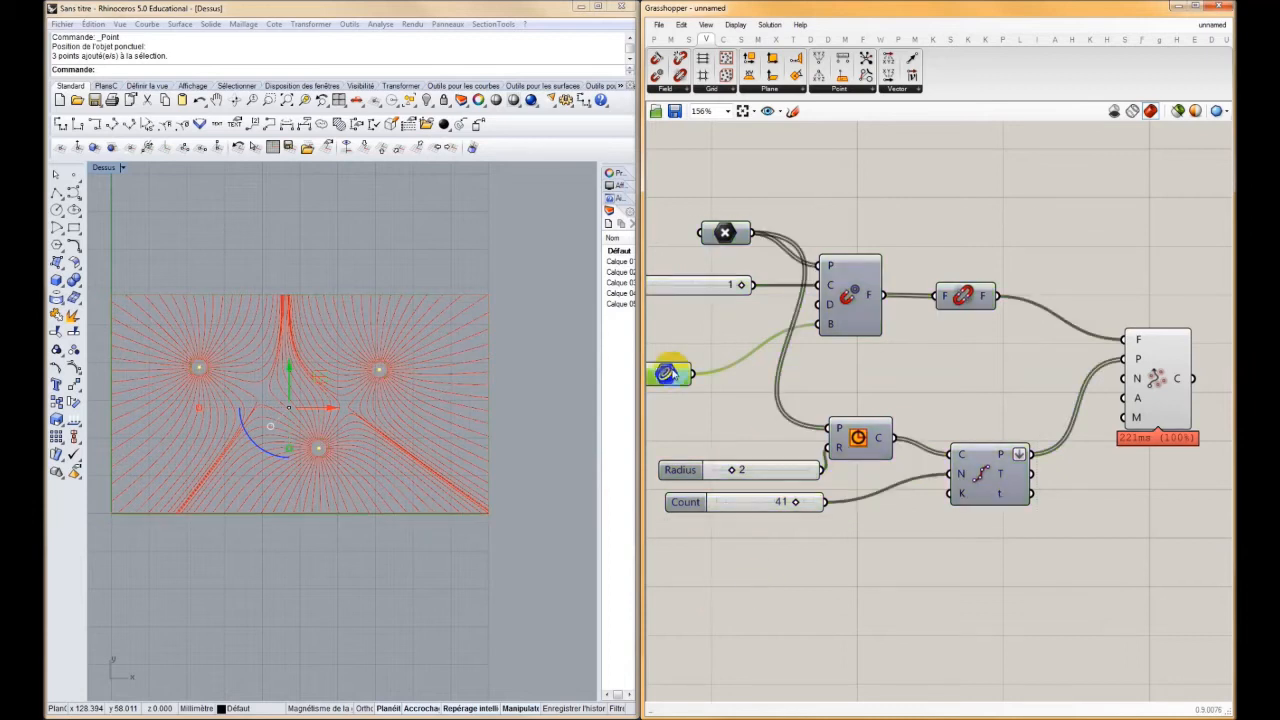
{"action": "right_click_drag", "start_coordinate": [690, 360], "coordinate": [827, 345]}
Move the upper-right charge point in the Rhino viewport horizontally toward the middle of the rectangle
{"action": "left_click", "coordinate": [403, 280]}
{"action": "right_click_drag", "start_coordinate": [364, 446], "coordinate": [398, 444]}
{"action": "left_click", "coordinate": [415, 369]}
{"action": "left_click_drag", "start_coordinate": [449, 369], "coordinate": [404, 368]}
Draw two more Rhino points inside the rectangle, one near its right edge and one in its lower-left area
{"action": "right_click_drag", "start_coordinate": [695, 297], "coordinate": [785, 373]}
{"action": "scroll", "coordinate": [750, 338], "scroll_direction": "down", "scroll_amount": 2}
{"action": "left_click", "coordinate": [75, 177]}
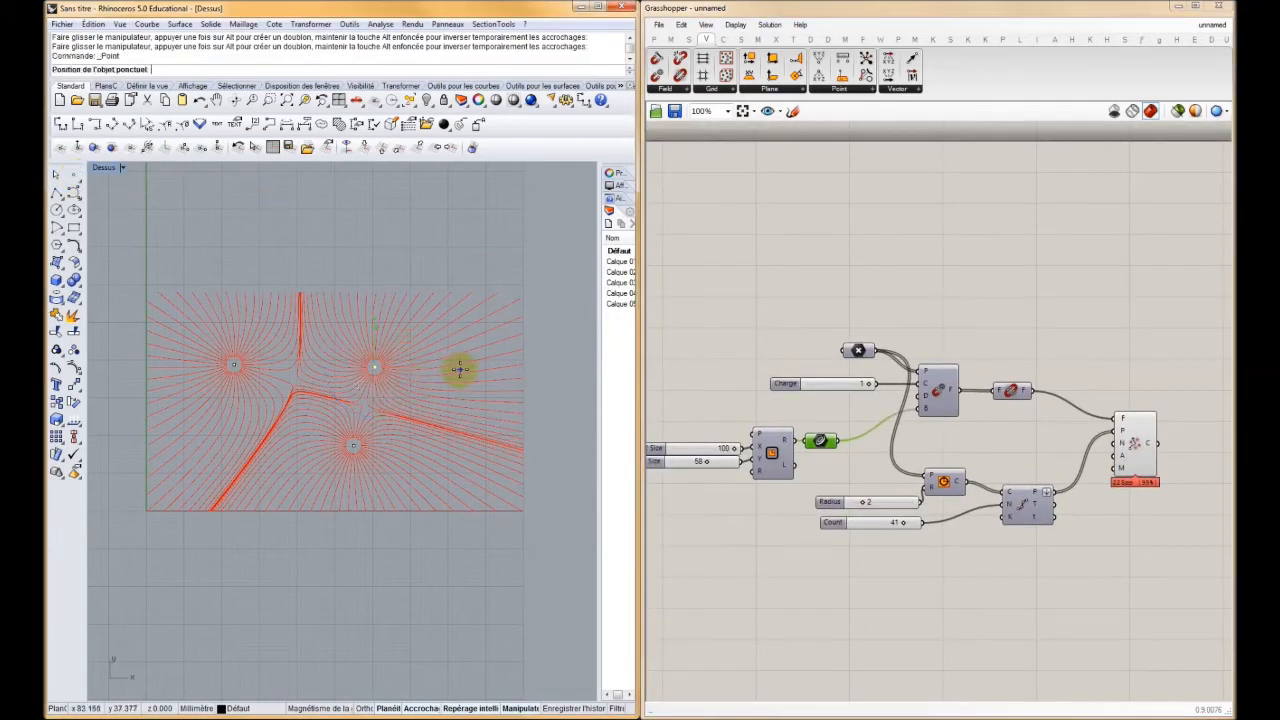
{"action": "left_click", "coordinate": [459, 369]}
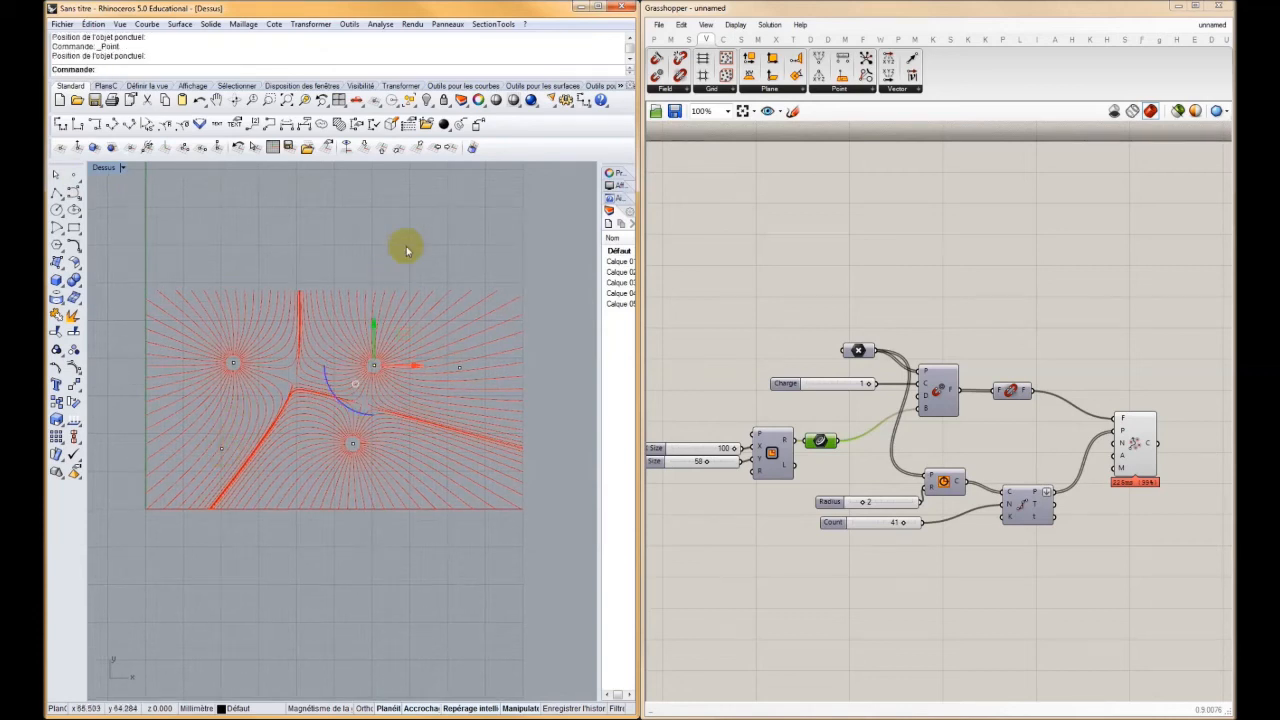
{"action": "left_click", "coordinate": [56, 173]}
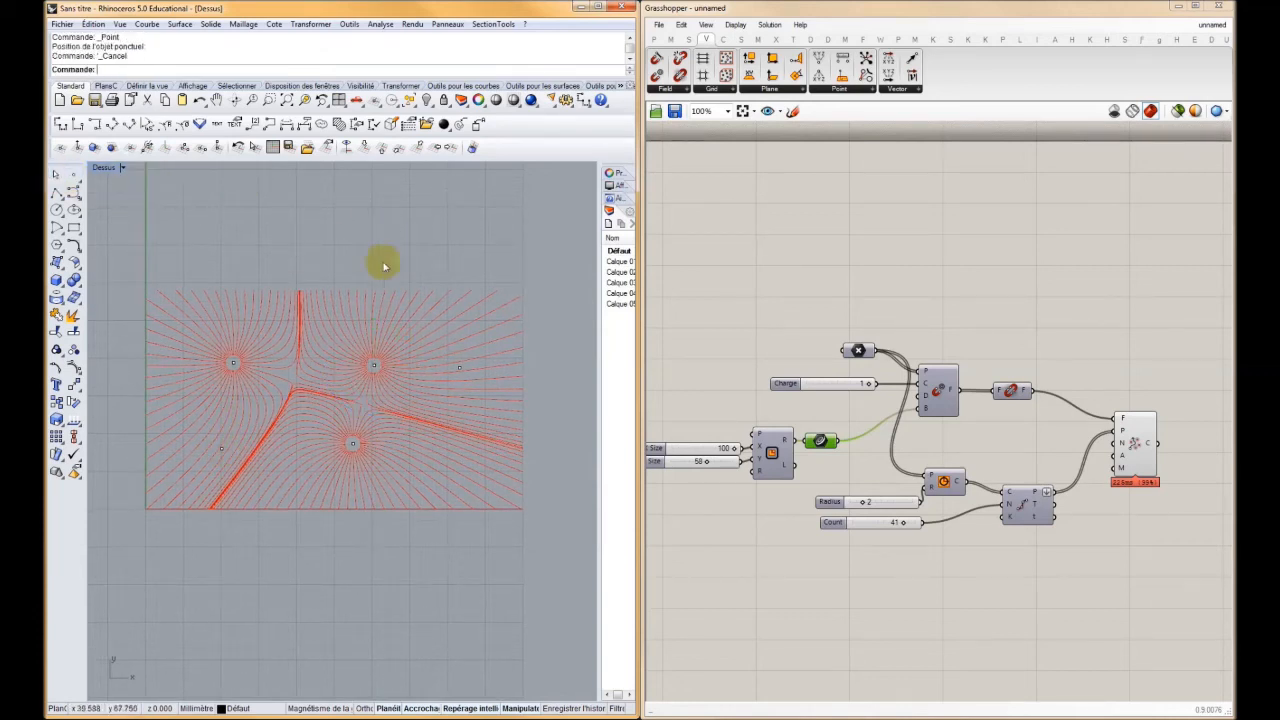
Reference all five Rhino points in the Grasshopper Point parameter
{"action": "right_click", "coordinate": [858, 350]}
{"action": "left_click", "coordinate": [908, 558]}
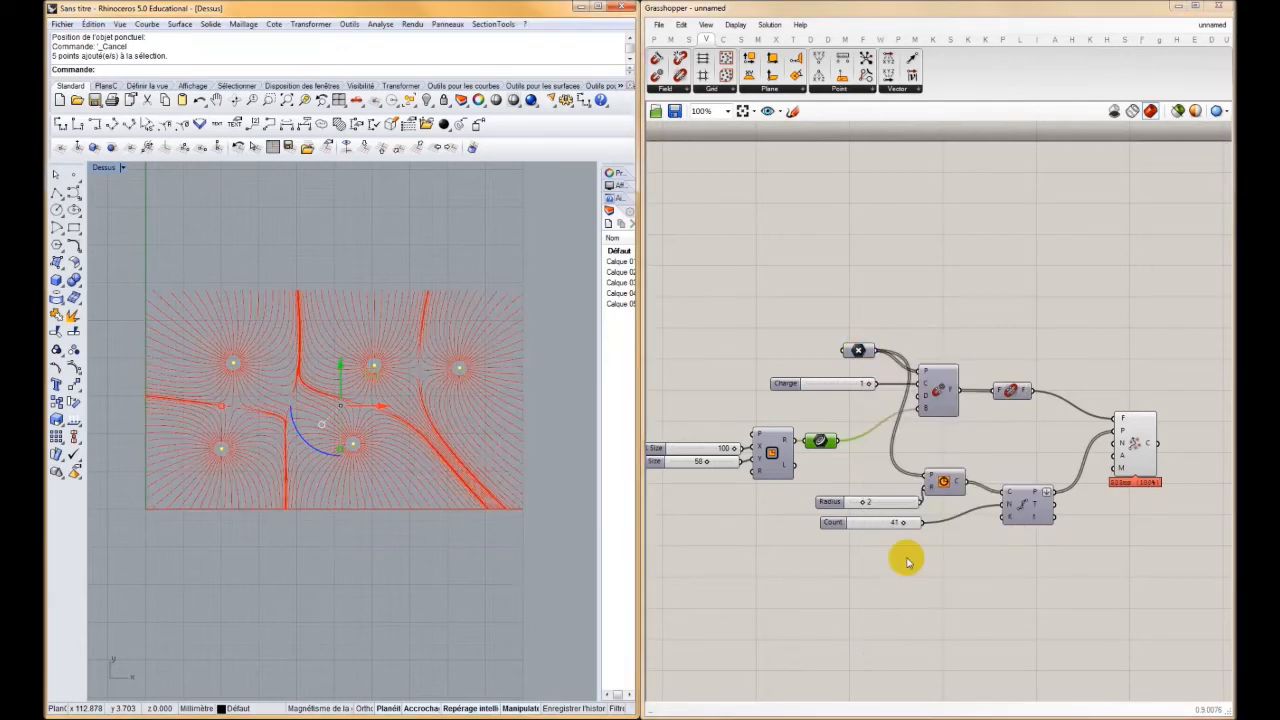
{"action": "right_click_drag", "start_coordinate": [296, 405], "coordinate": [328, 374]}
{"action": "left_click", "coordinate": [419, 221]}
Place a Gene Pool component above the Point parameter as a source of individual charge values
{"action": "scroll", "coordinate": [776, 380], "scroll_direction": "up", "scroll_amount": 3}
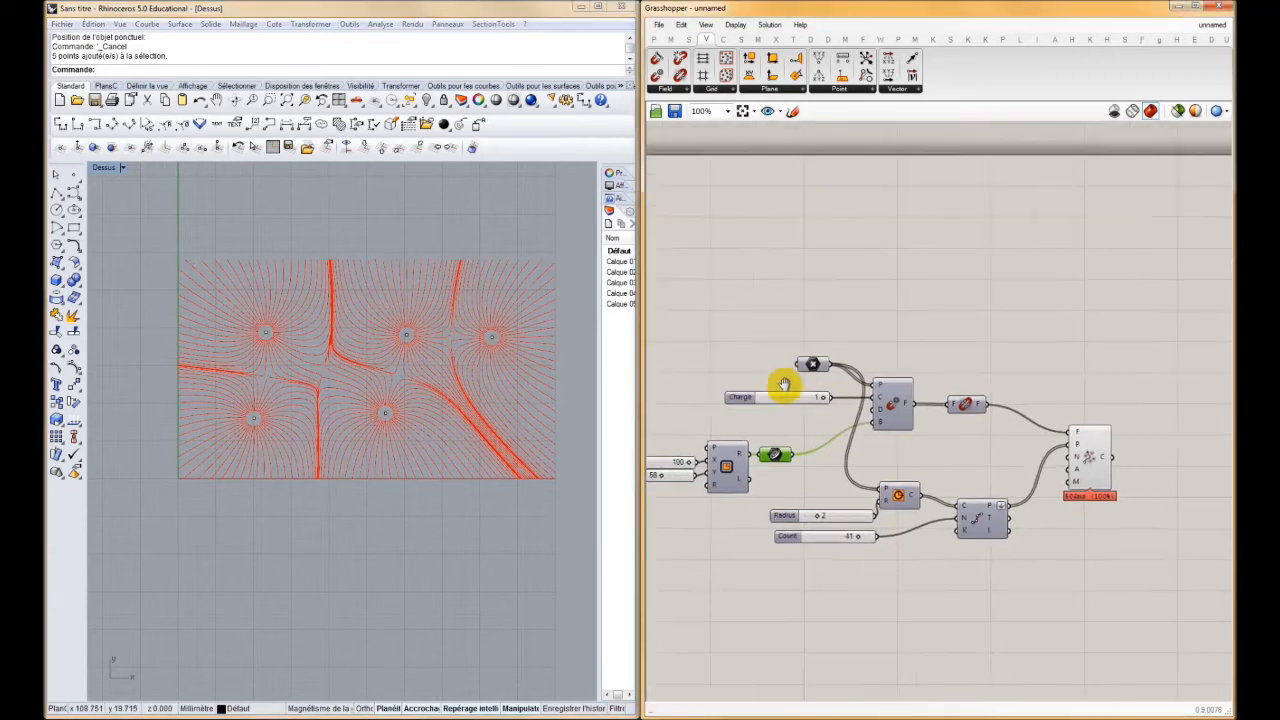
{"action": "mouse_move", "coordinate": [912, 403]}
{"action": "left_click", "coordinate": [493, 337]}
{"action": "right_click_drag", "start_coordinate": [848, 379], "coordinate": [929, 434]}
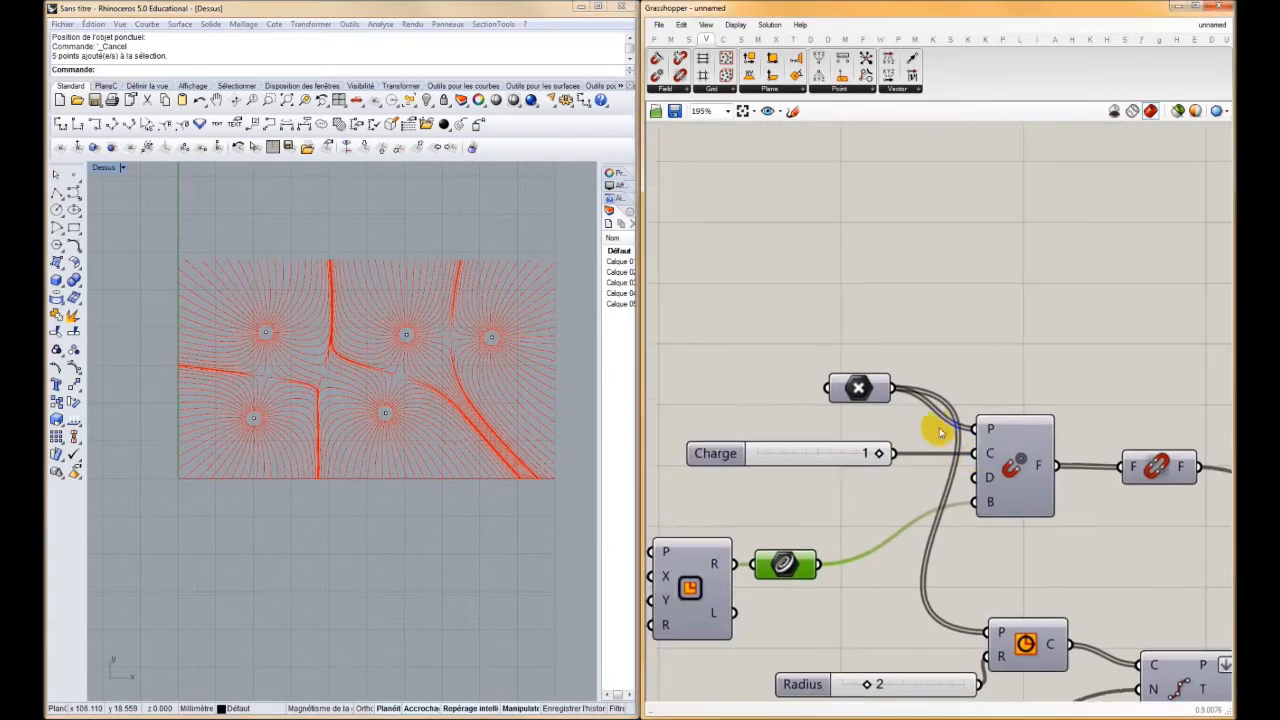
{"action": "left_click", "coordinate": [803, 458]}
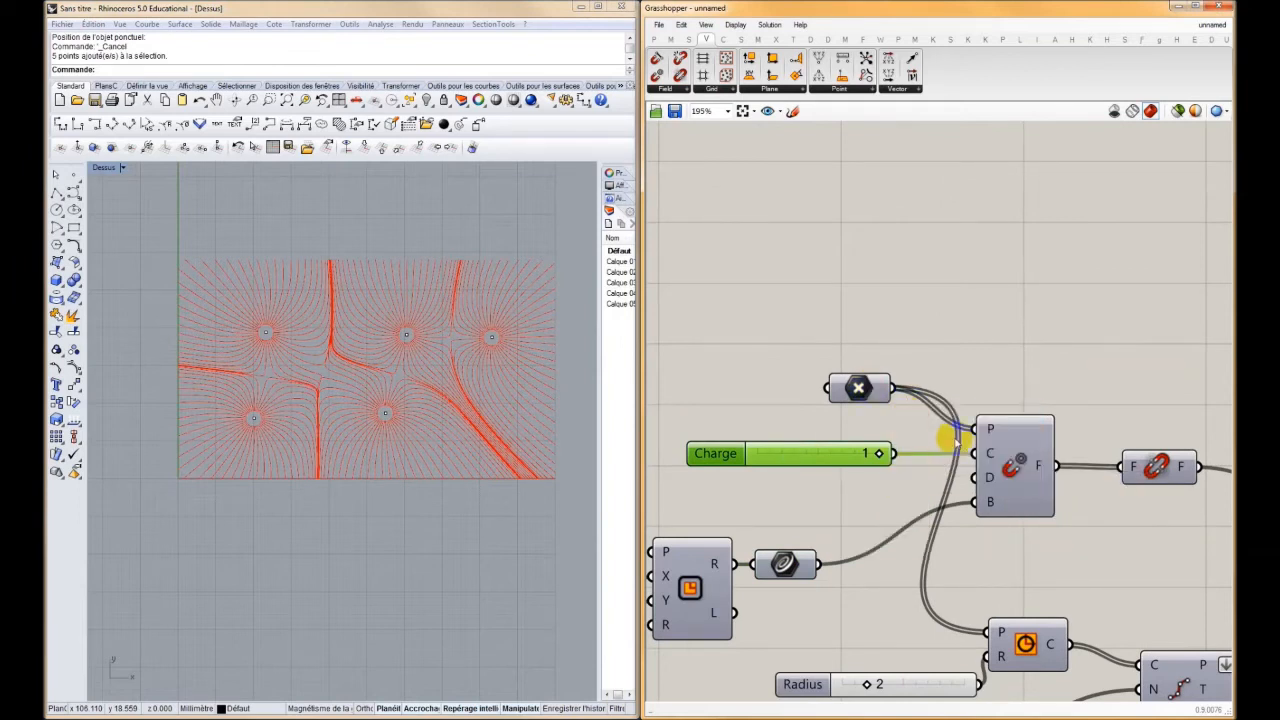
{"action": "left_click", "coordinate": [655, 39]}
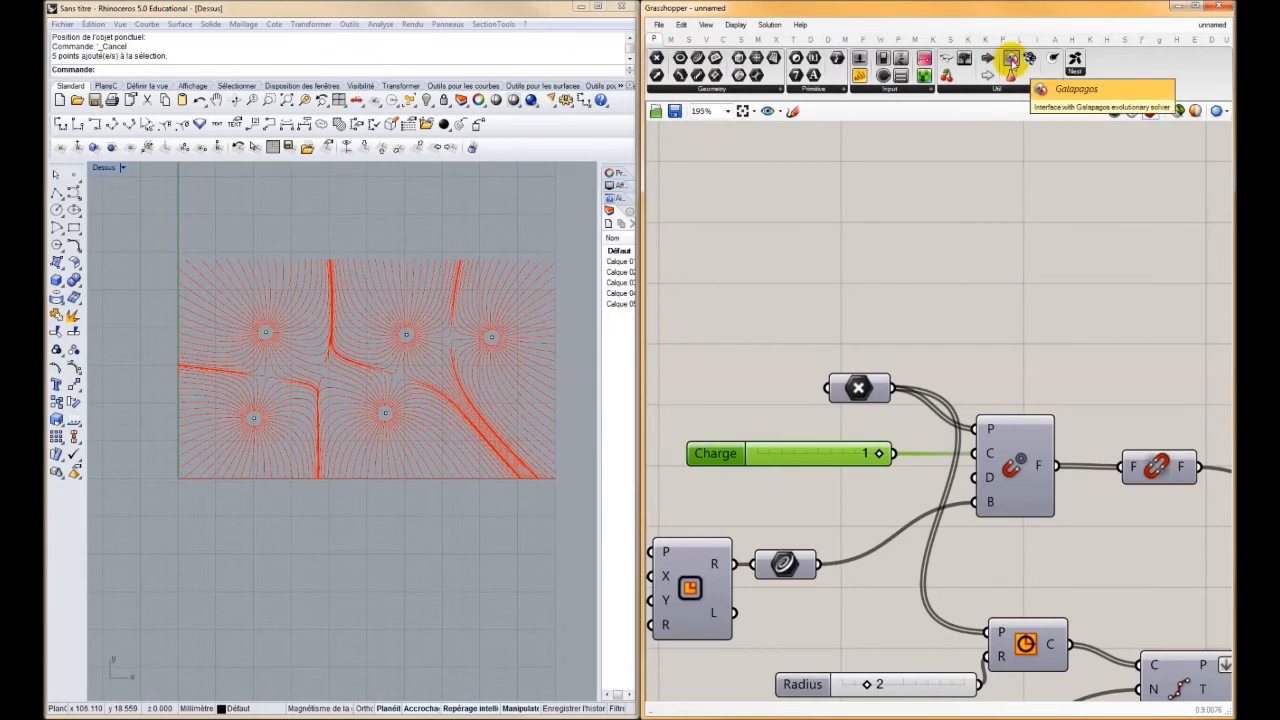
{"action": "left_click_drag", "start_coordinate": [1012, 75], "coordinate": [787, 300]}
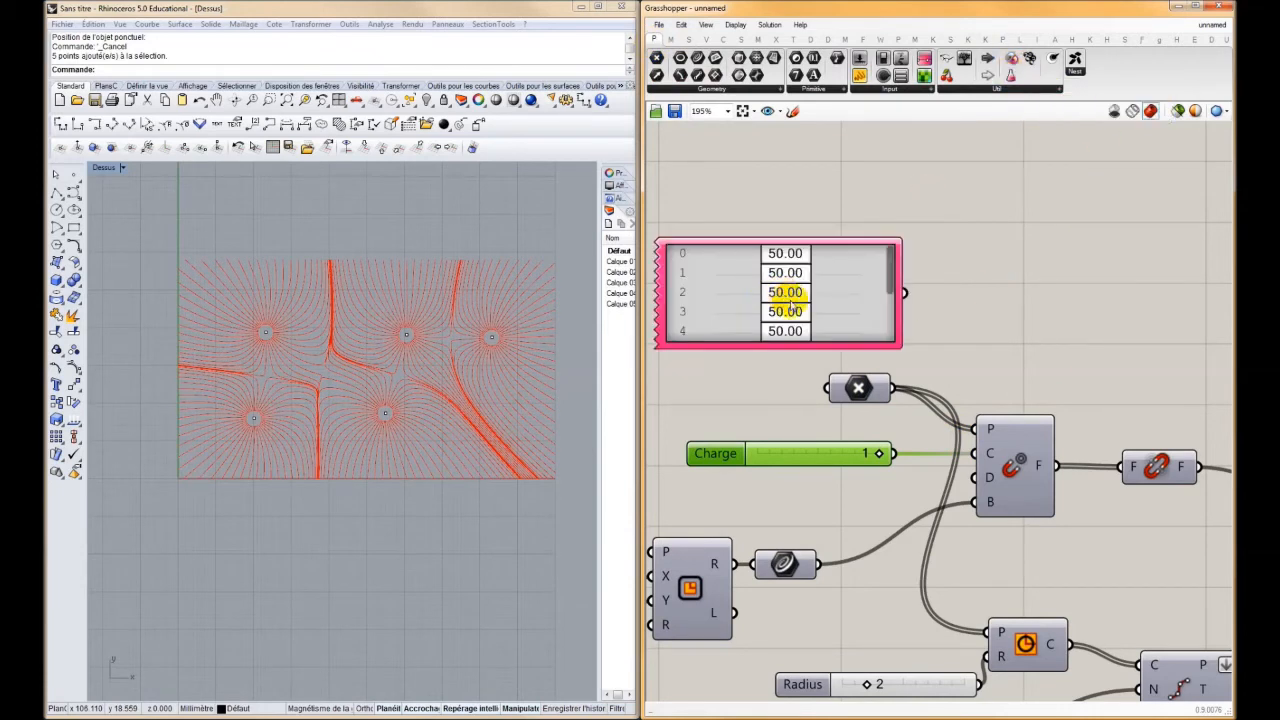
Configure the Gene Pool with 5 genes, a minimum of 0 and a maximum of 1
{"action": "right_click", "coordinate": [826, 295]}
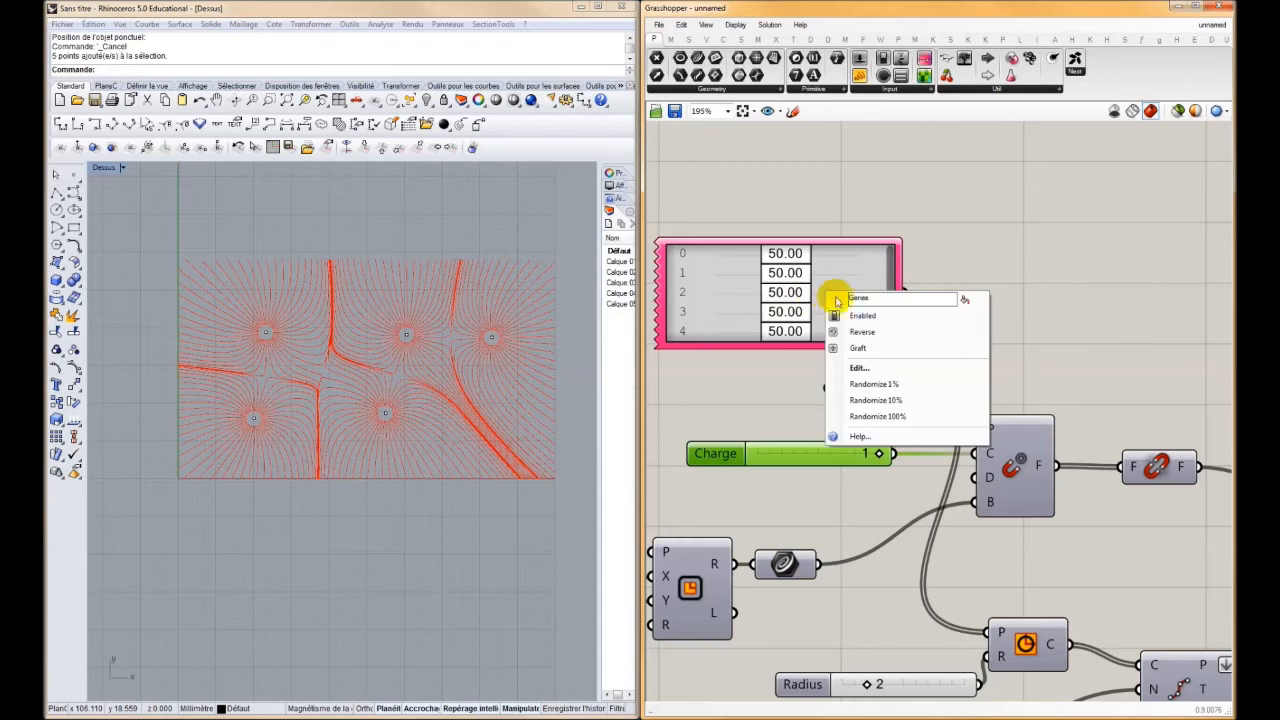
{"action": "left_click", "coordinate": [857, 366]}
{"action": "double_click", "coordinate": [916, 333]}
{"action": "key", "text": "Return"}
{"action": "double_click", "coordinate": [929, 379]}
{"action": "key", "text": "Return"}
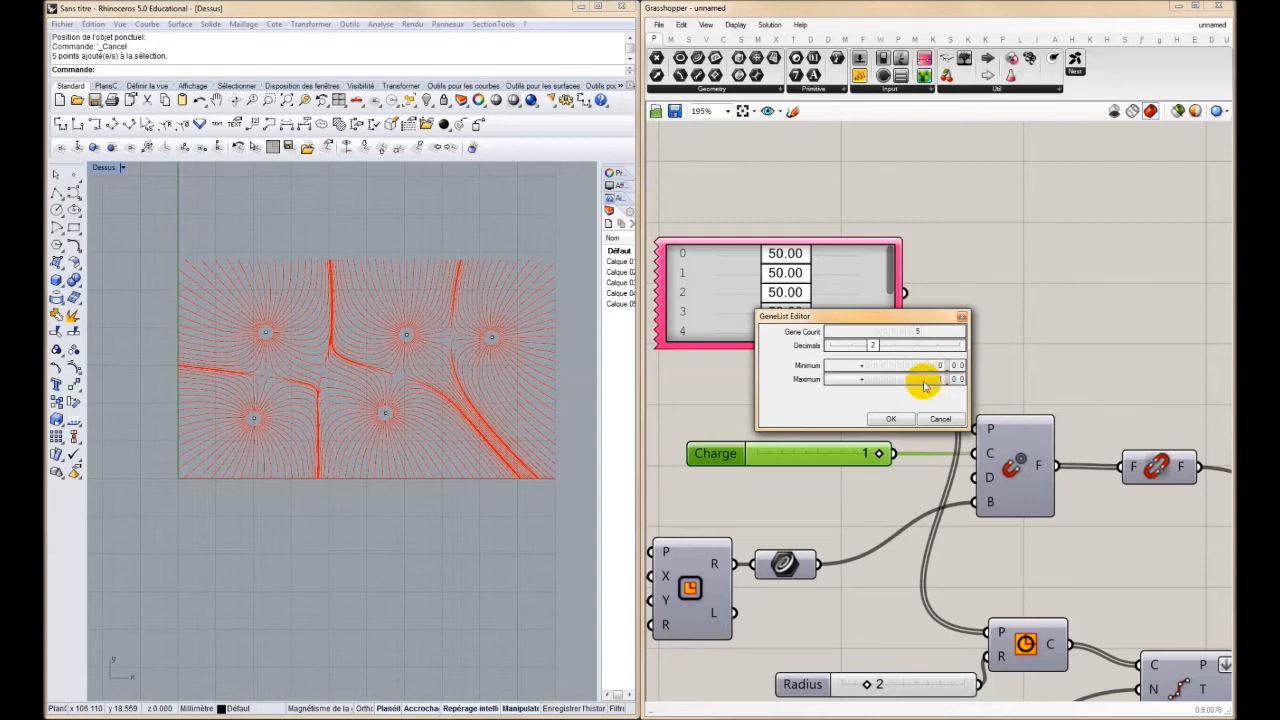
{"action": "left_click", "coordinate": [889, 419]}
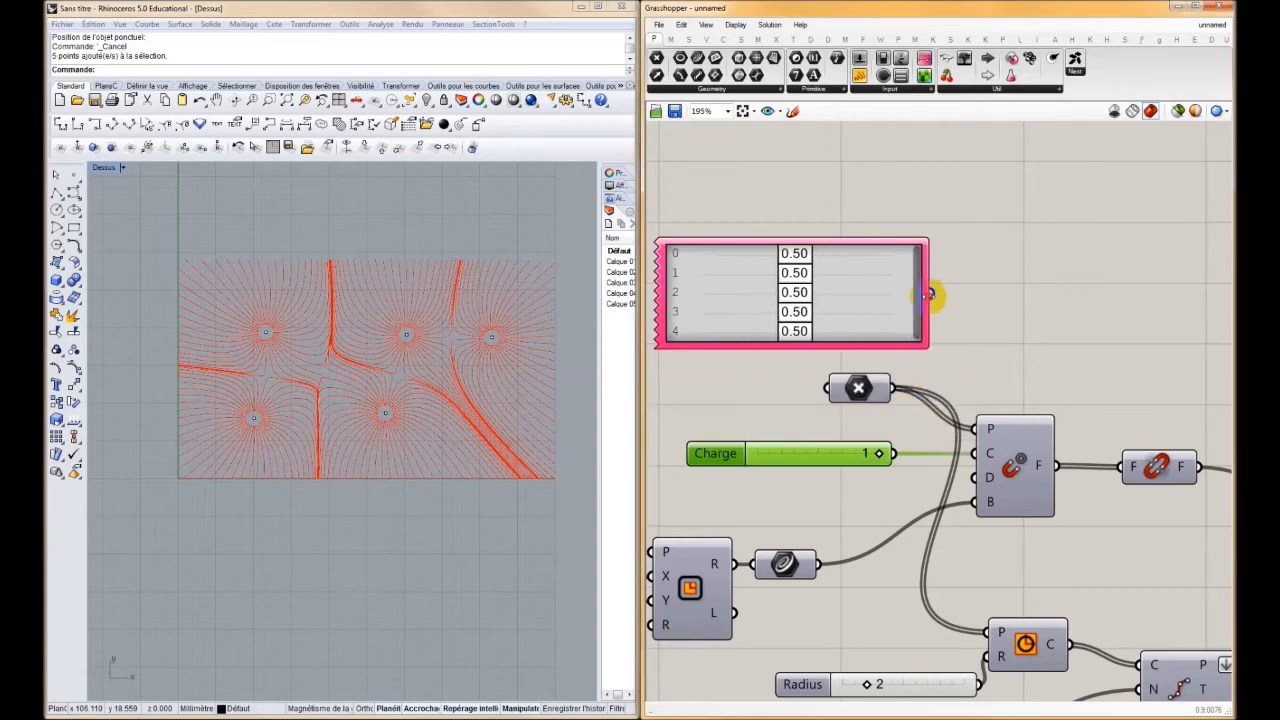
Connect the Gene Pool to the Point Charge's C input and delete the Charge slider
{"action": "left_click_drag", "start_coordinate": [899, 292], "coordinate": [983, 466]}
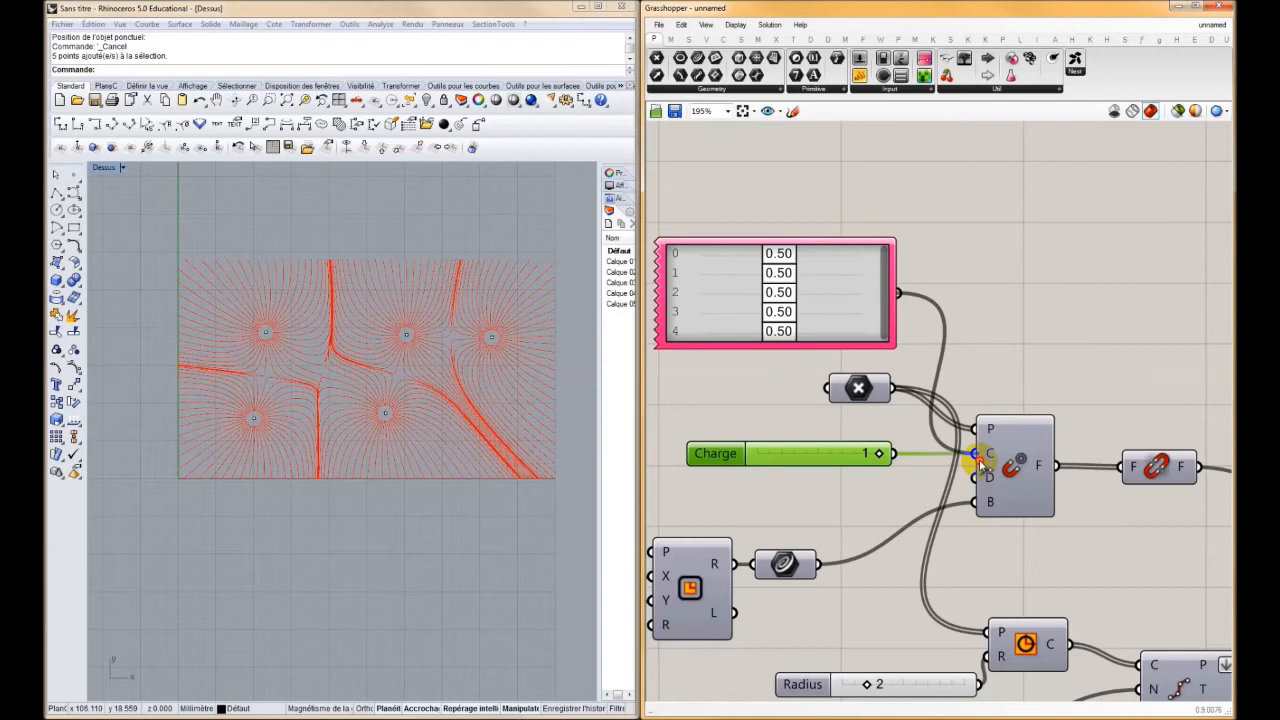
{"action": "left_click", "coordinate": [801, 457]}
{"action": "key", "text": "Delete"}
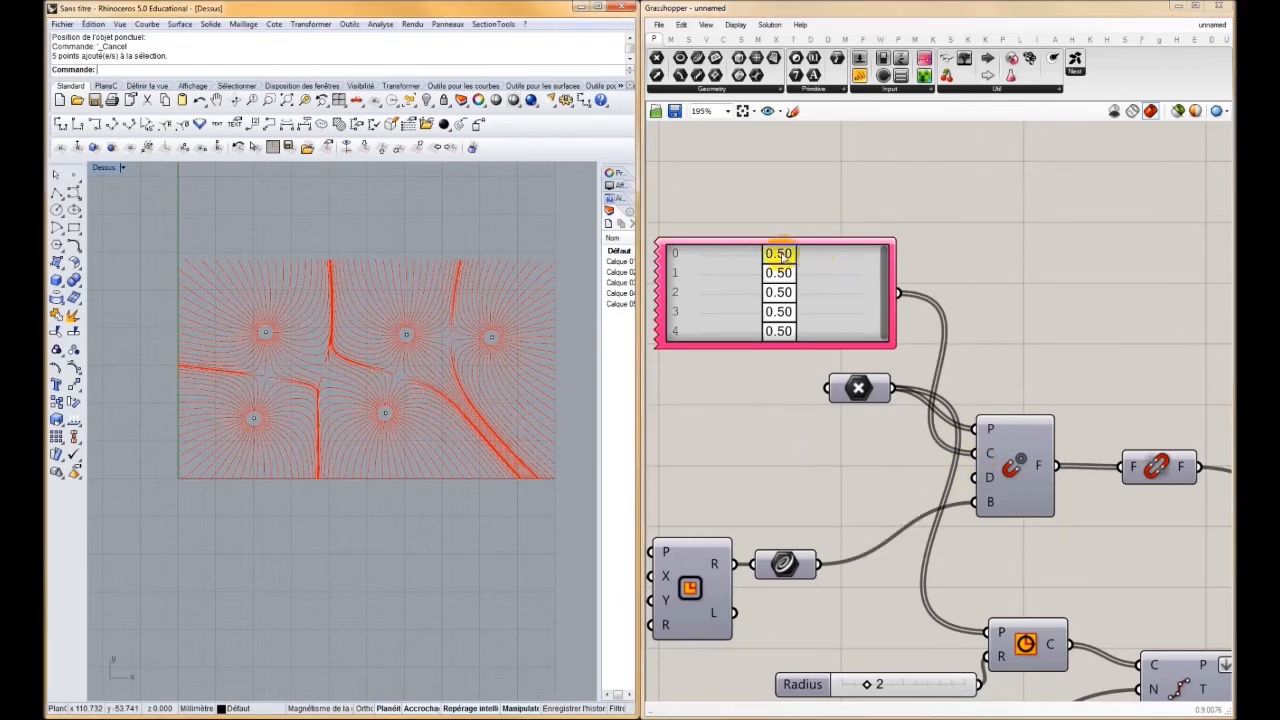
Set genes 0 to 4 to about 0.71, 0.79, 0.79, 0.15 and 0.24
{"action": "left_click_drag", "start_coordinate": [784, 256], "coordinate": [806, 256]}
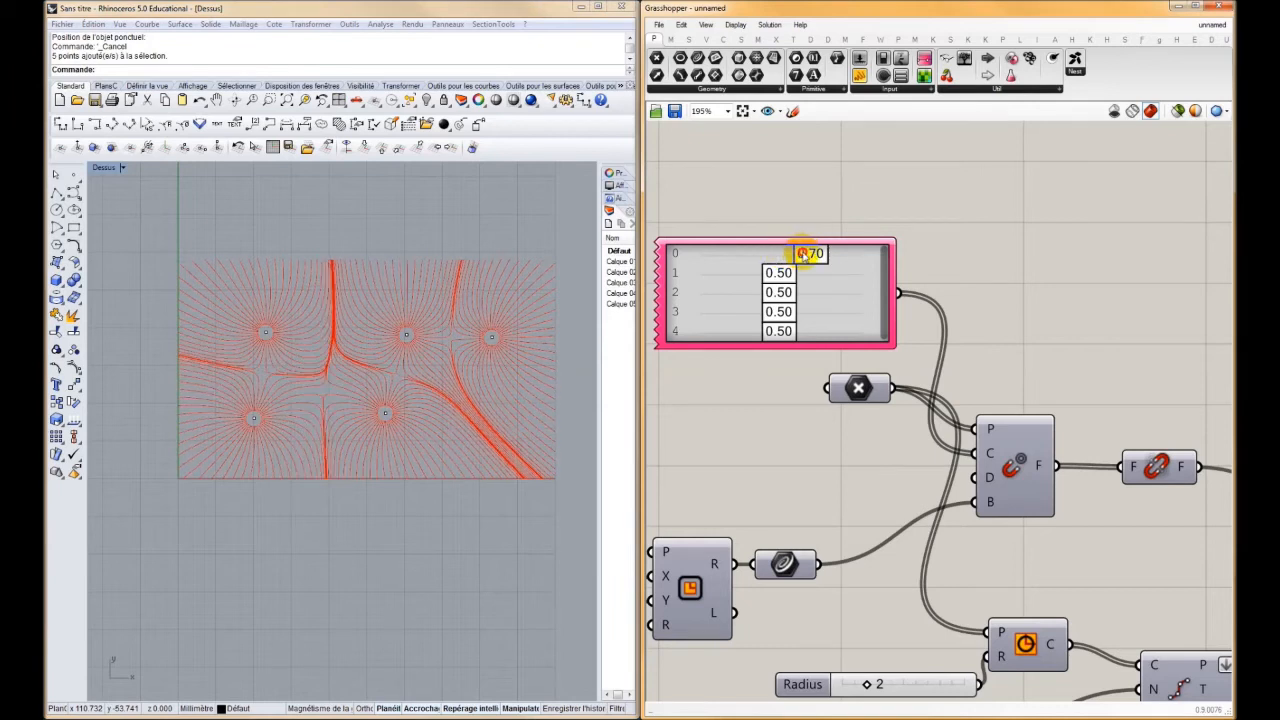
{"action": "left_click_drag", "start_coordinate": [846, 275], "coordinate": [858, 273]}
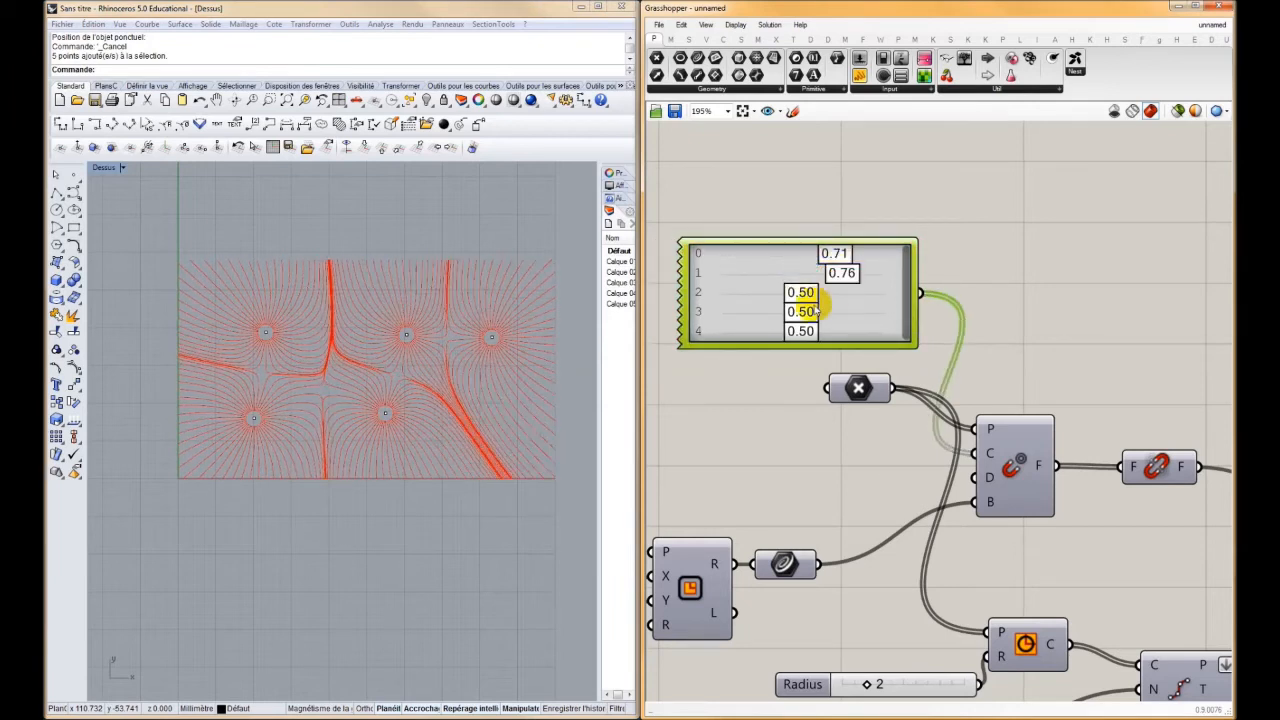
{"action": "left_click_drag", "start_coordinate": [800, 312], "coordinate": [749, 314]}
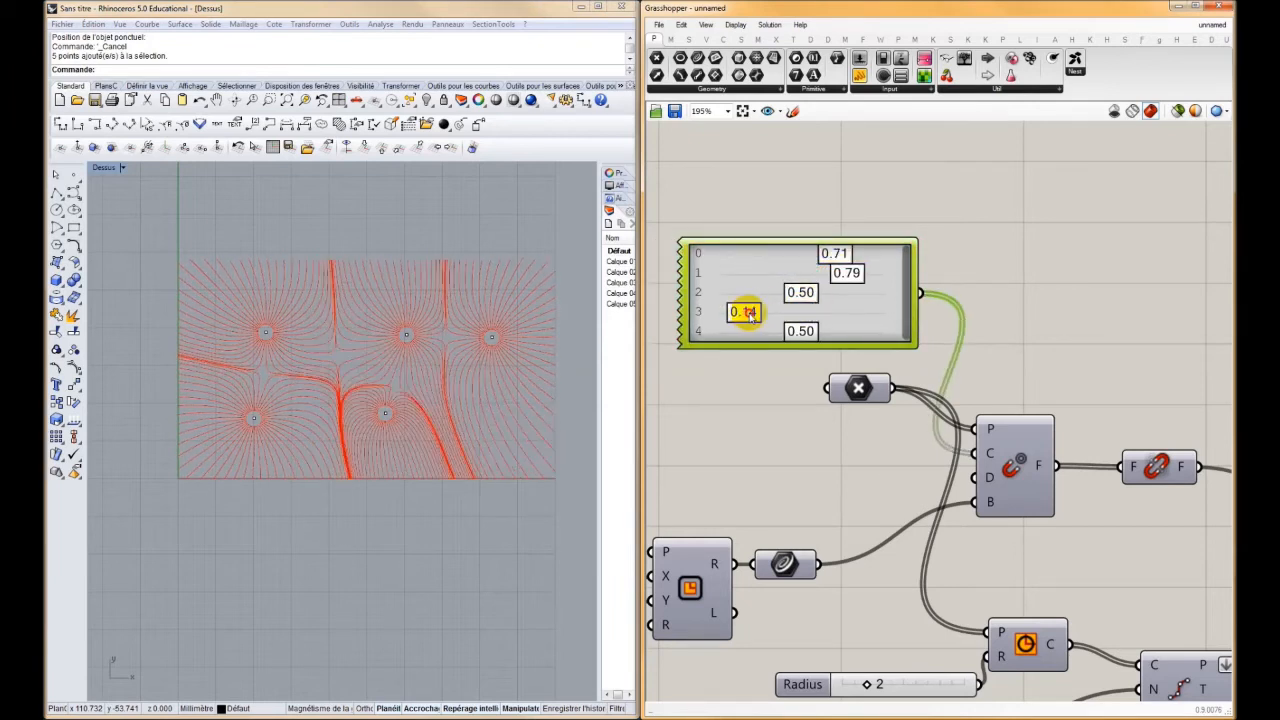
{"action": "left_click_drag", "start_coordinate": [824, 335], "coordinate": [759, 331]}
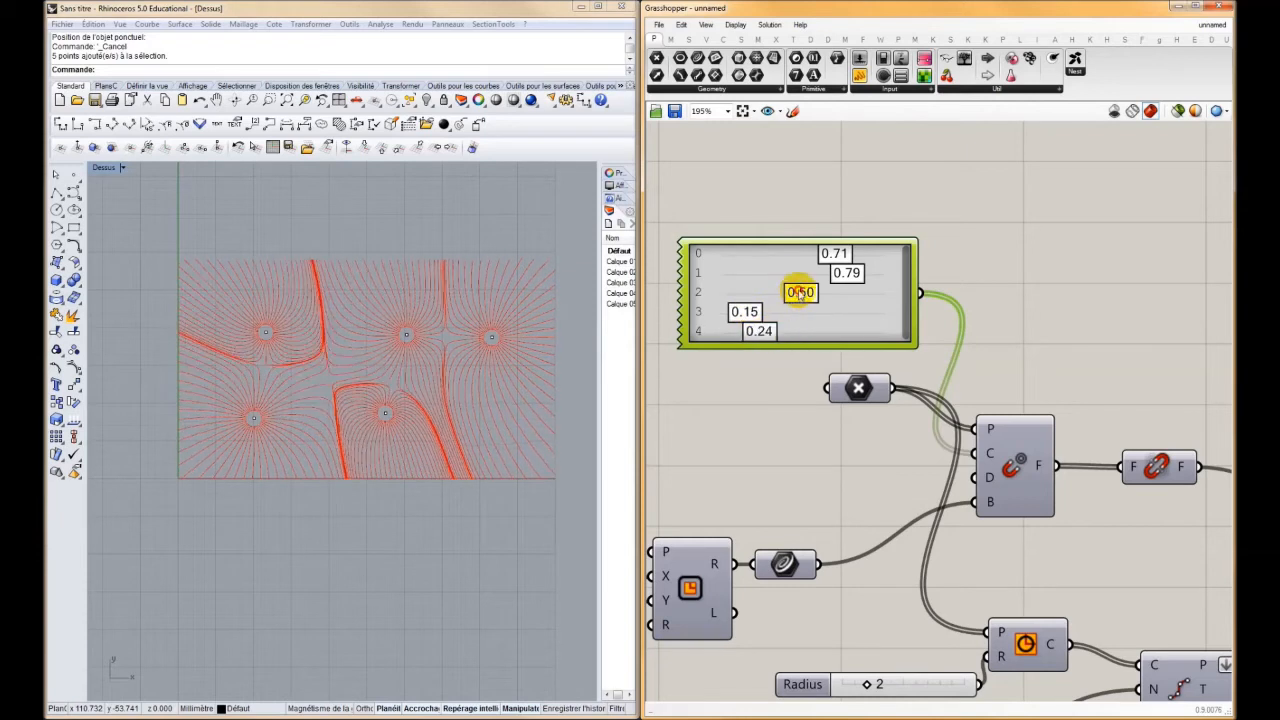
{"action": "left_click_drag", "start_coordinate": [844, 293], "coordinate": [846, 291]}
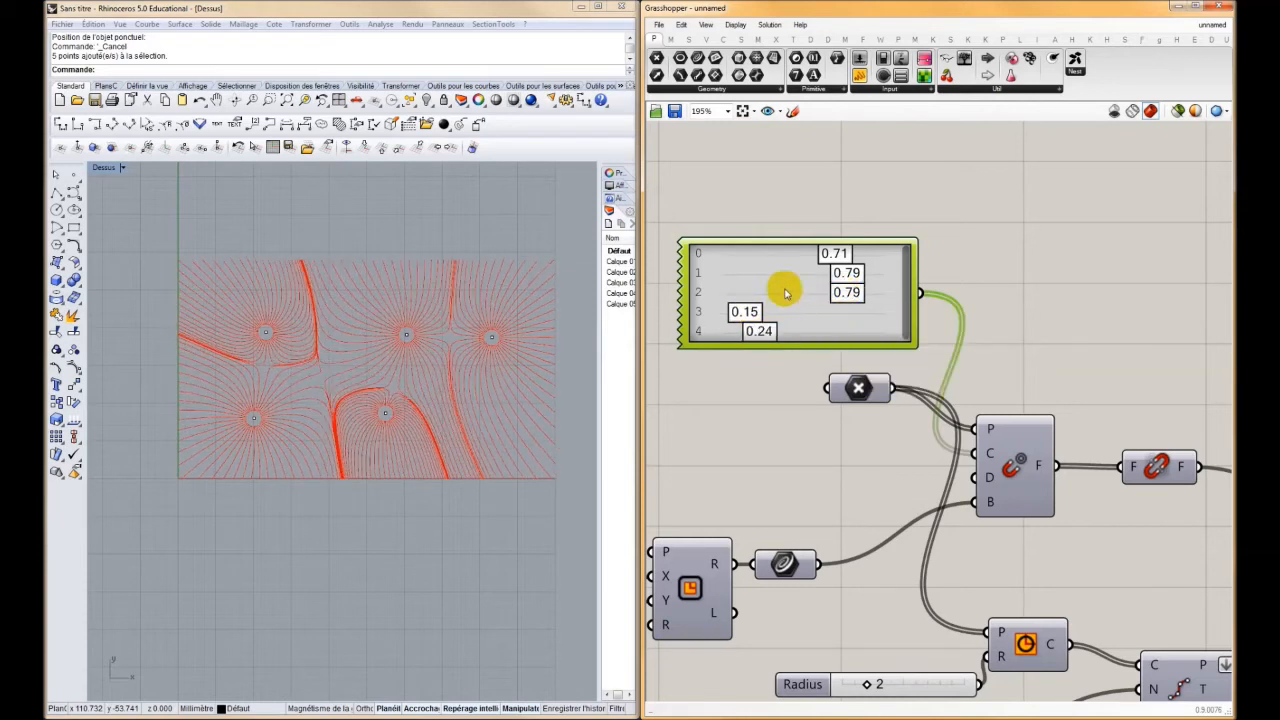
Change the Gene Pool's minimum to -1 so that the charges can be negative
{"action": "right_click", "coordinate": [795, 288]}
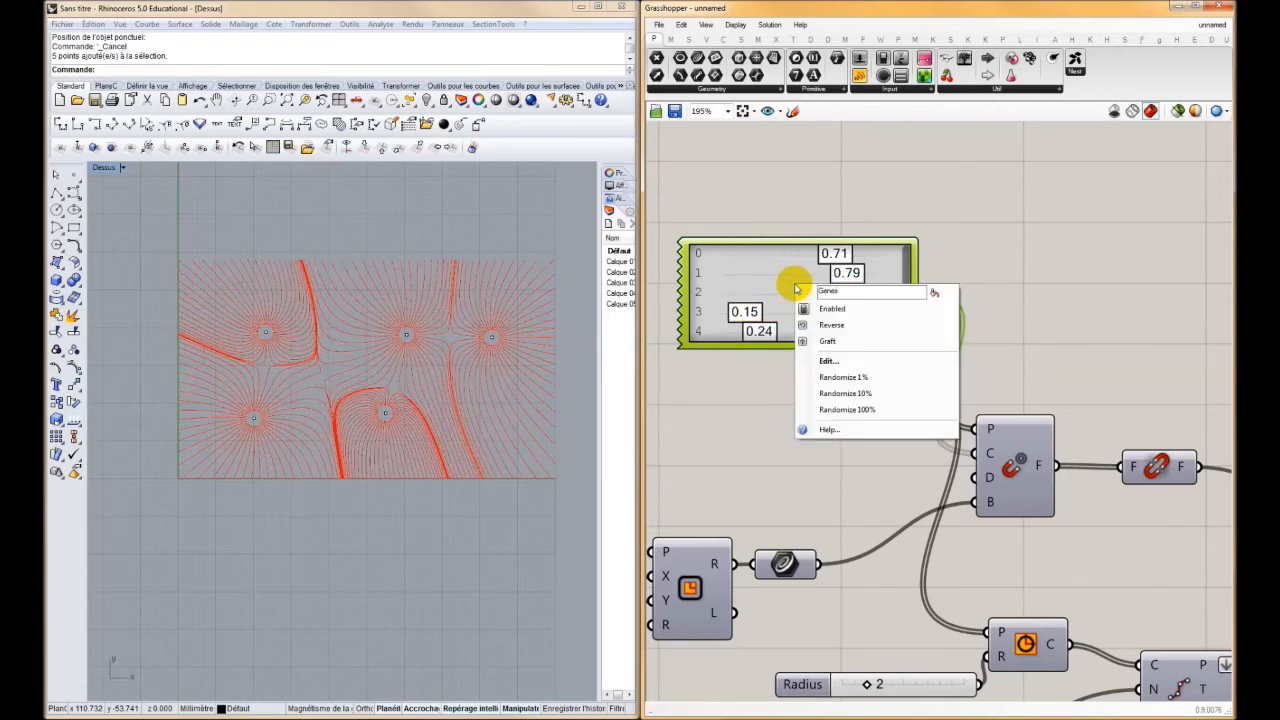
{"action": "left_click", "coordinate": [829, 360]}
{"action": "double_click", "coordinate": [911, 360]}
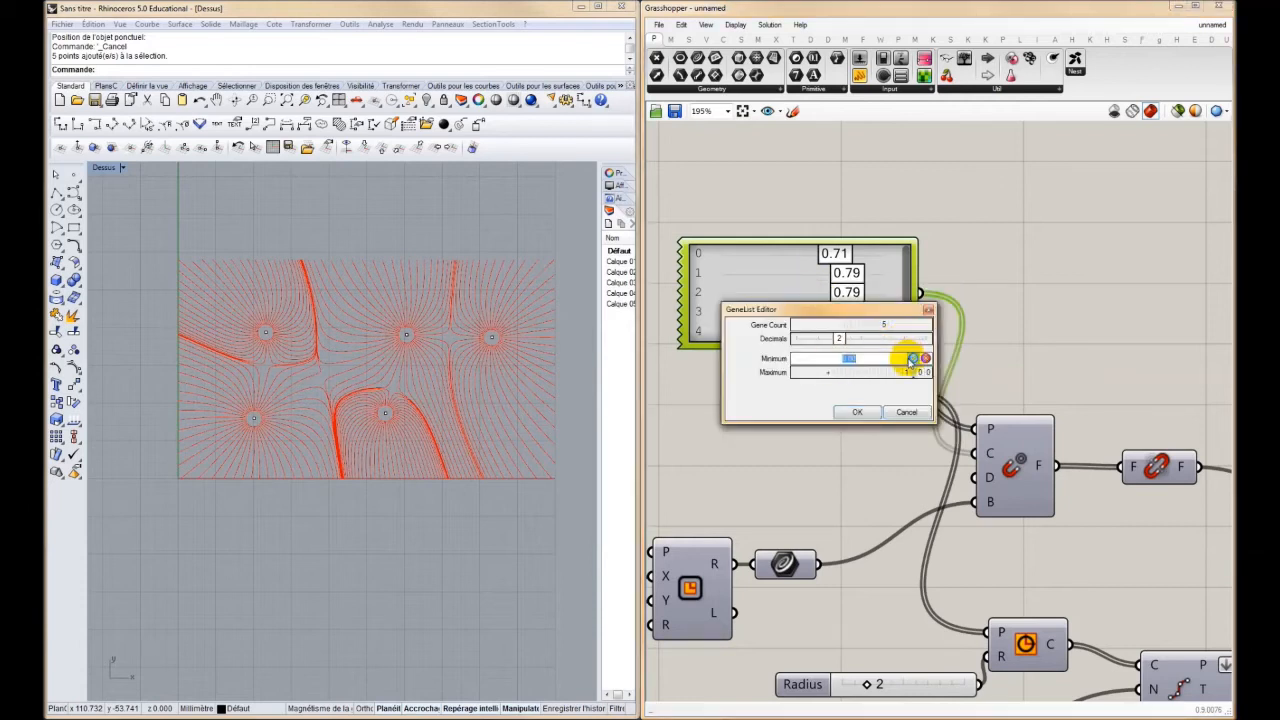
{"action": "left_click", "coordinate": [913, 358]}
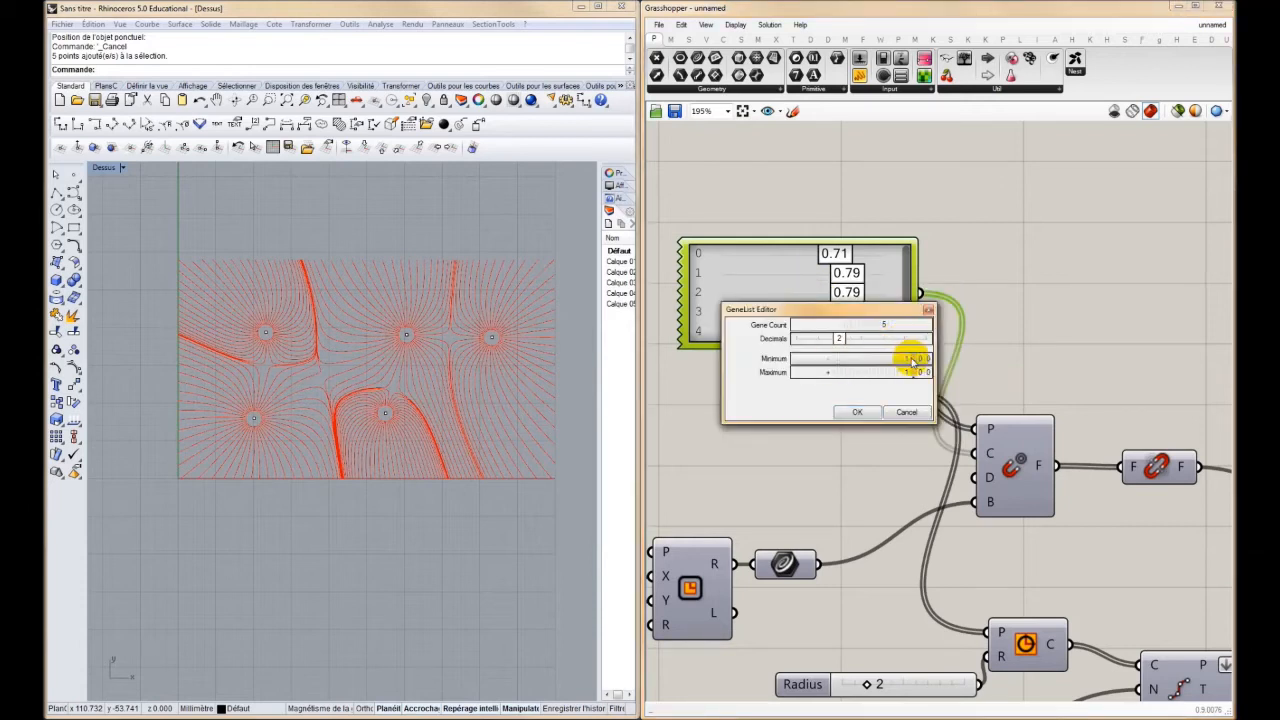
{"action": "left_click", "coordinate": [857, 412]}
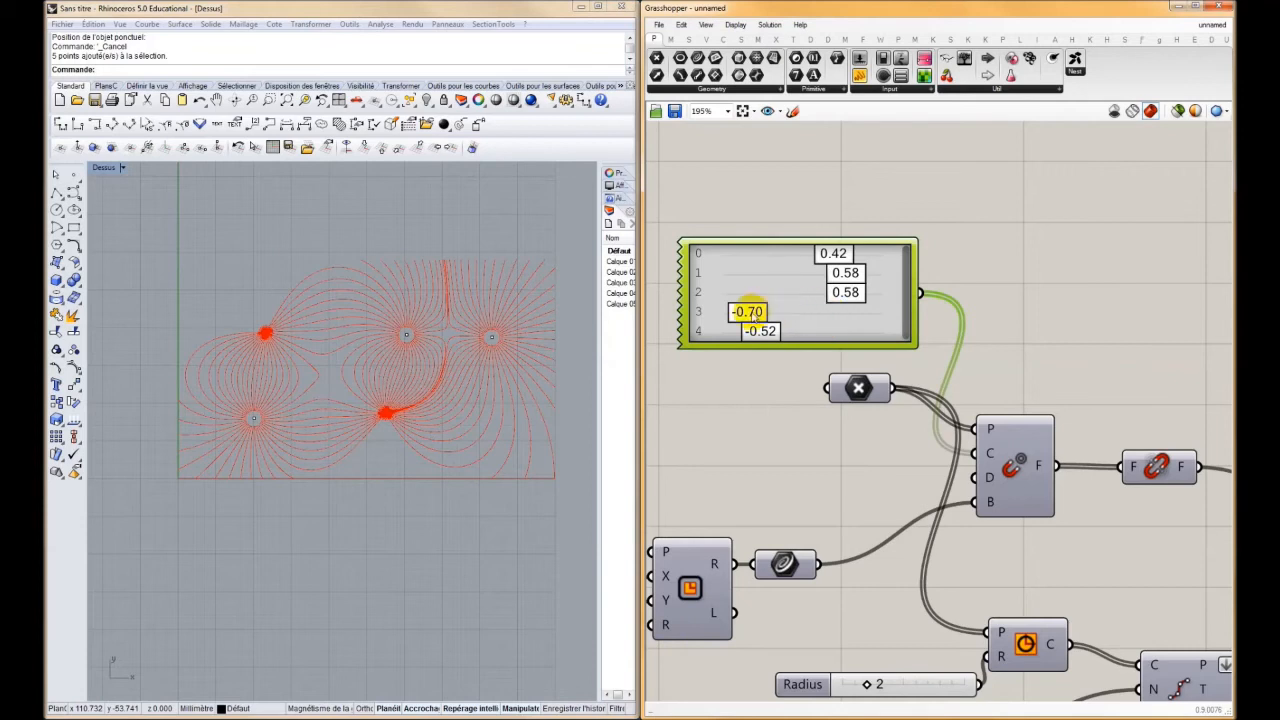
Adjust the Gene Pool charges to about -0.05, 0.08, 0.58, -0.49 and 0.71 for genes 0 to 4
{"action": "left_click_drag", "start_coordinate": [762, 312], "coordinate": [770, 280]}
{"action": "left_click_drag", "start_coordinate": [857, 256], "coordinate": [883, 254]}
{"action": "left_click_drag", "start_coordinate": [744, 330], "coordinate": [826, 314]}
{"action": "left_click_drag", "start_coordinate": [767, 279], "coordinate": [853, 257]}
{"action": "left_click_drag", "start_coordinate": [759, 257], "coordinate": [800, 255]}
{"action": "left_click_drag", "start_coordinate": [827, 313], "coordinate": [749, 307]}
Add a Direction Display component above the Field Line, feeding the merged field into F and the boundary rectangle into S
{"action": "scroll", "coordinate": [846, 363], "scroll_direction": "down", "scroll_amount": 3}
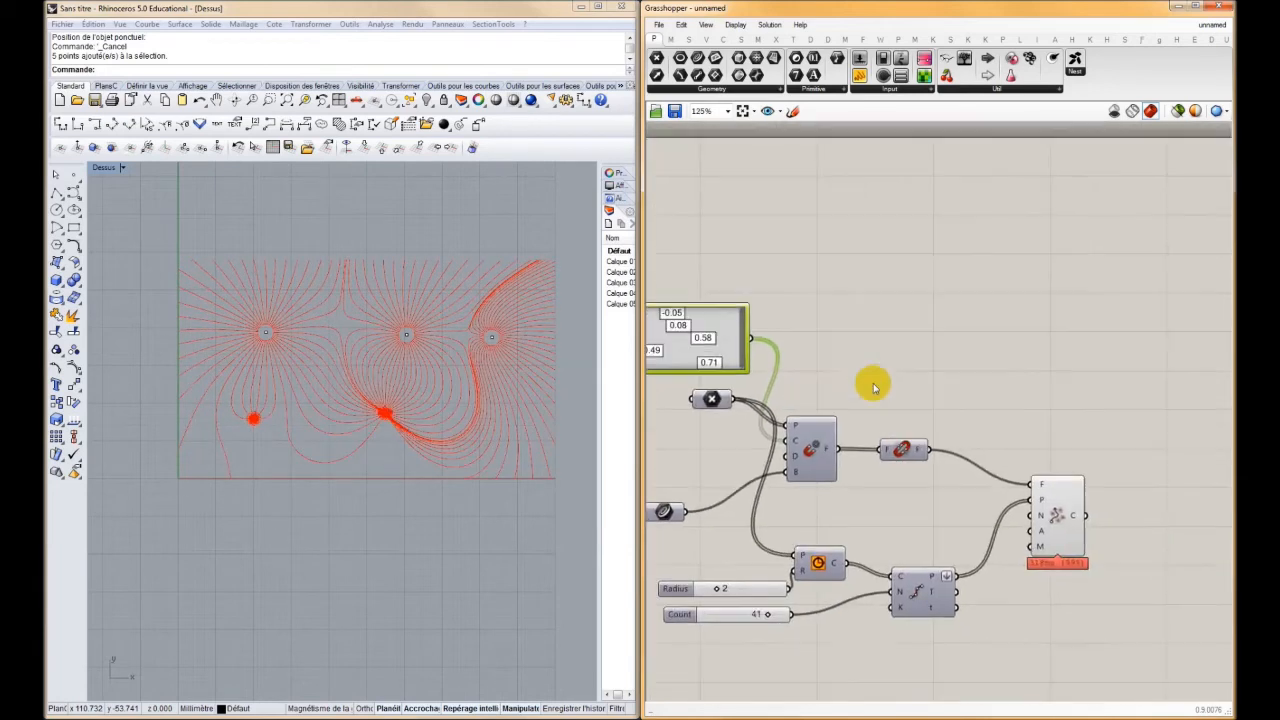
{"action": "left_click", "coordinate": [706, 38]}
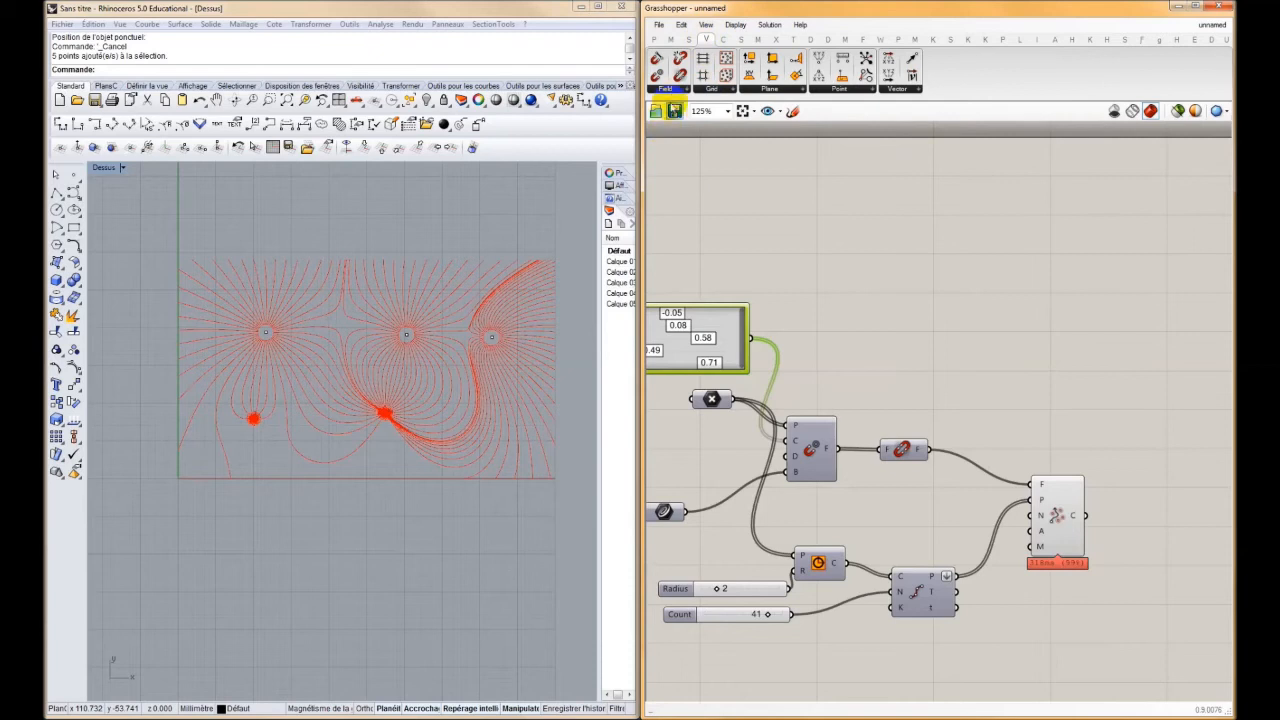
{"action": "left_click", "coordinate": [666, 89]}
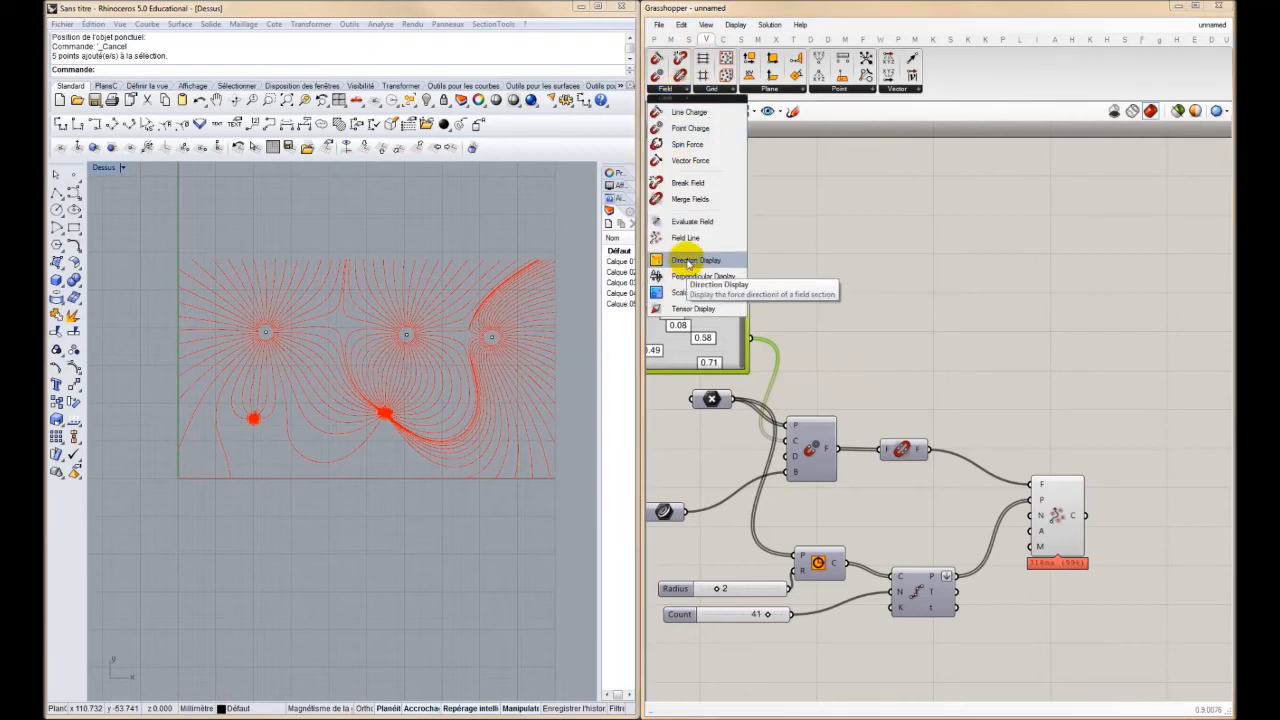
{"action": "left_click", "coordinate": [688, 262]}
{"action": "left_click", "coordinate": [1058, 260]}
{"action": "left_click_drag", "start_coordinate": [1066, 272], "coordinate": [944, 452]}
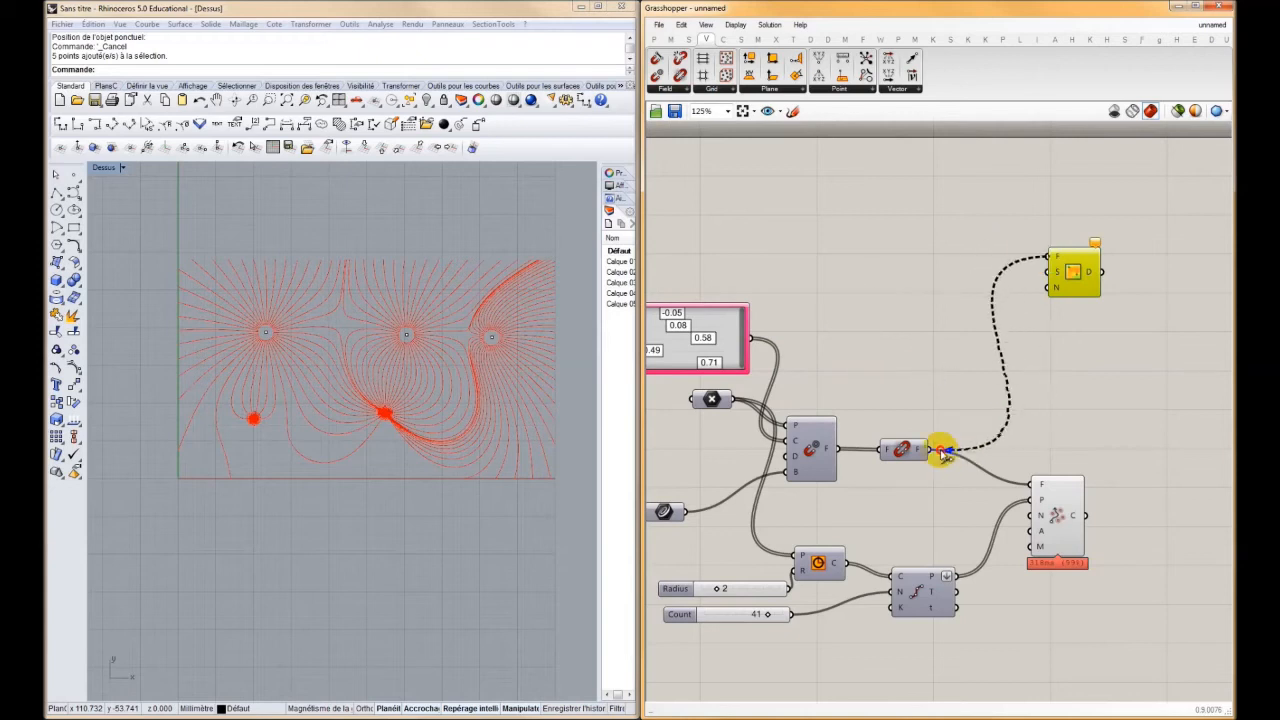
{"action": "left_click_drag", "start_coordinate": [1046, 271], "coordinate": [693, 518]}
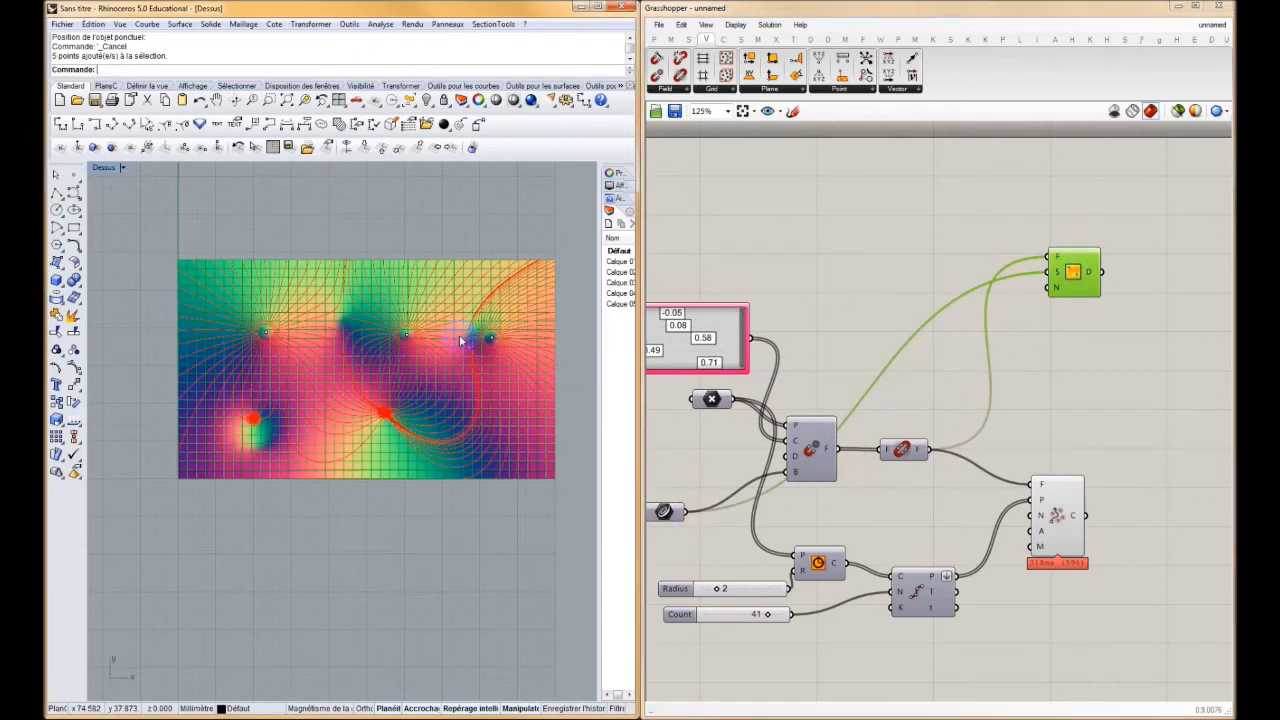
Add a Tensor Display component below the Direction Display, feeding the merged field into F and the boundary rectangle into S
{"action": "scroll", "coordinate": [480, 360], "scroll_direction": "up", "scroll_amount": 3}
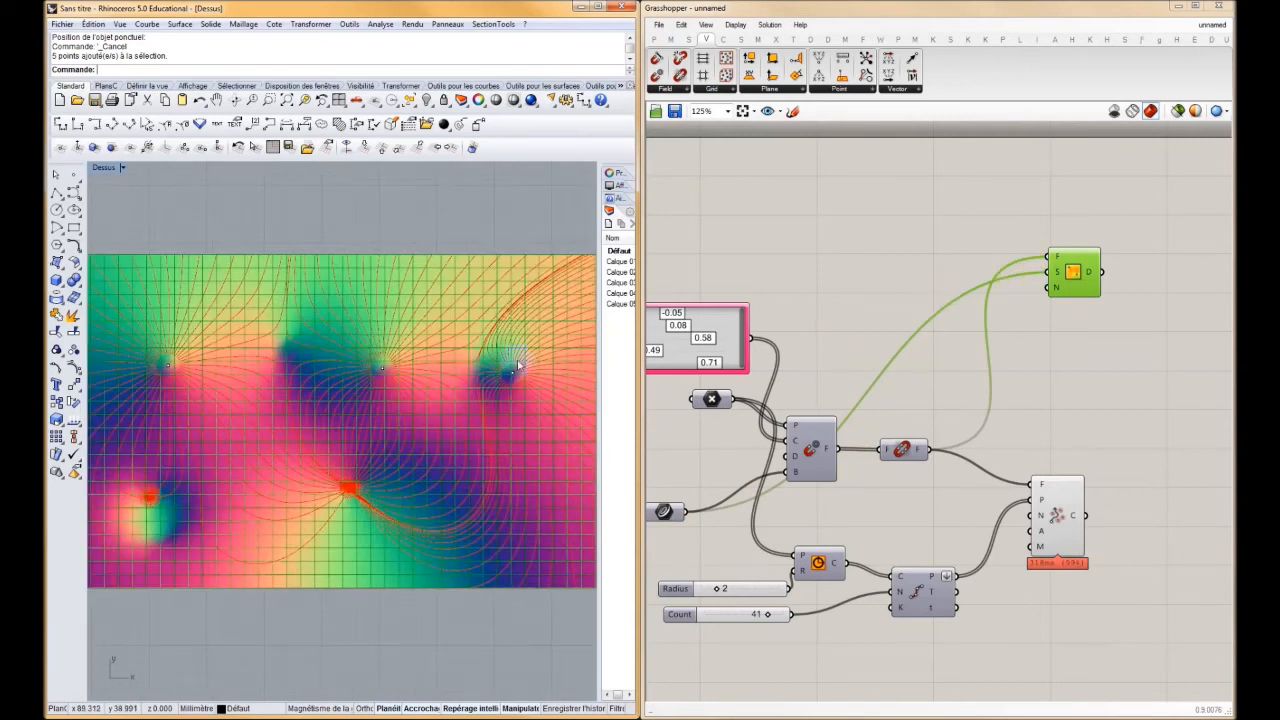
{"action": "right_click_drag", "start_coordinate": [1008, 267], "coordinate": [744, 211]}
{"action": "left_click_drag", "start_coordinate": [811, 217], "coordinate": [843, 138]}
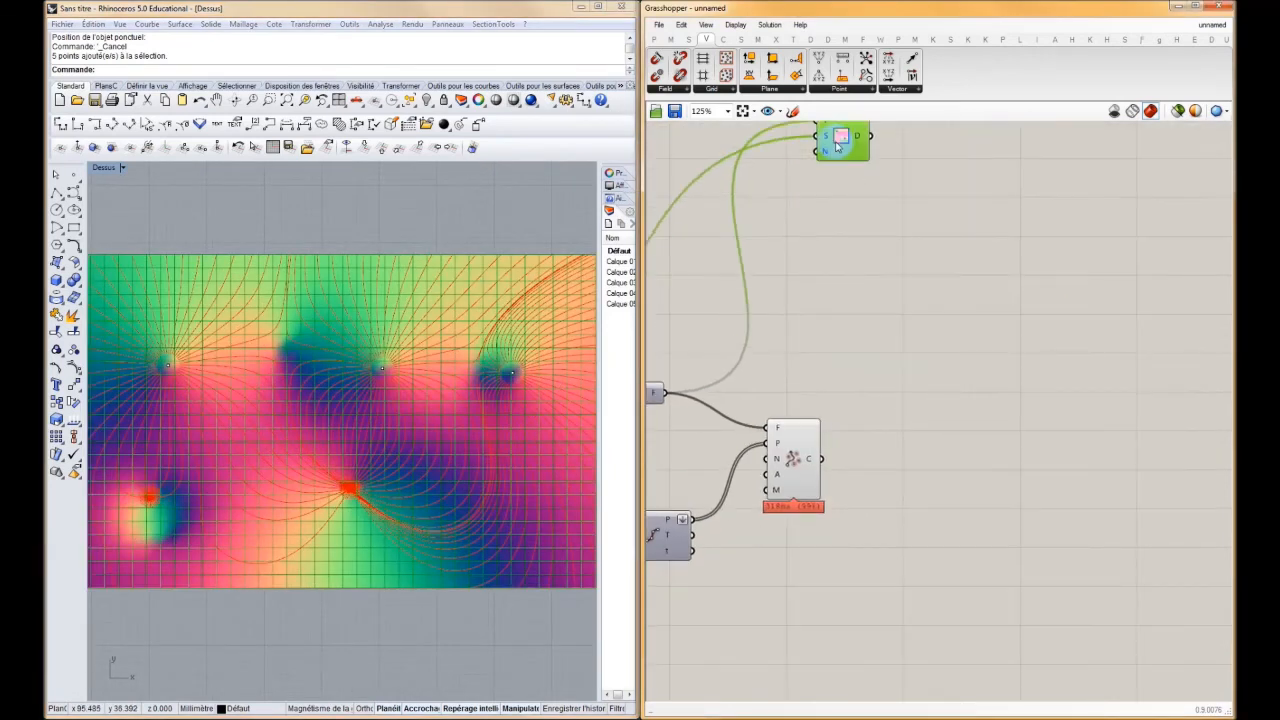
{"action": "left_click", "coordinate": [688, 90]}
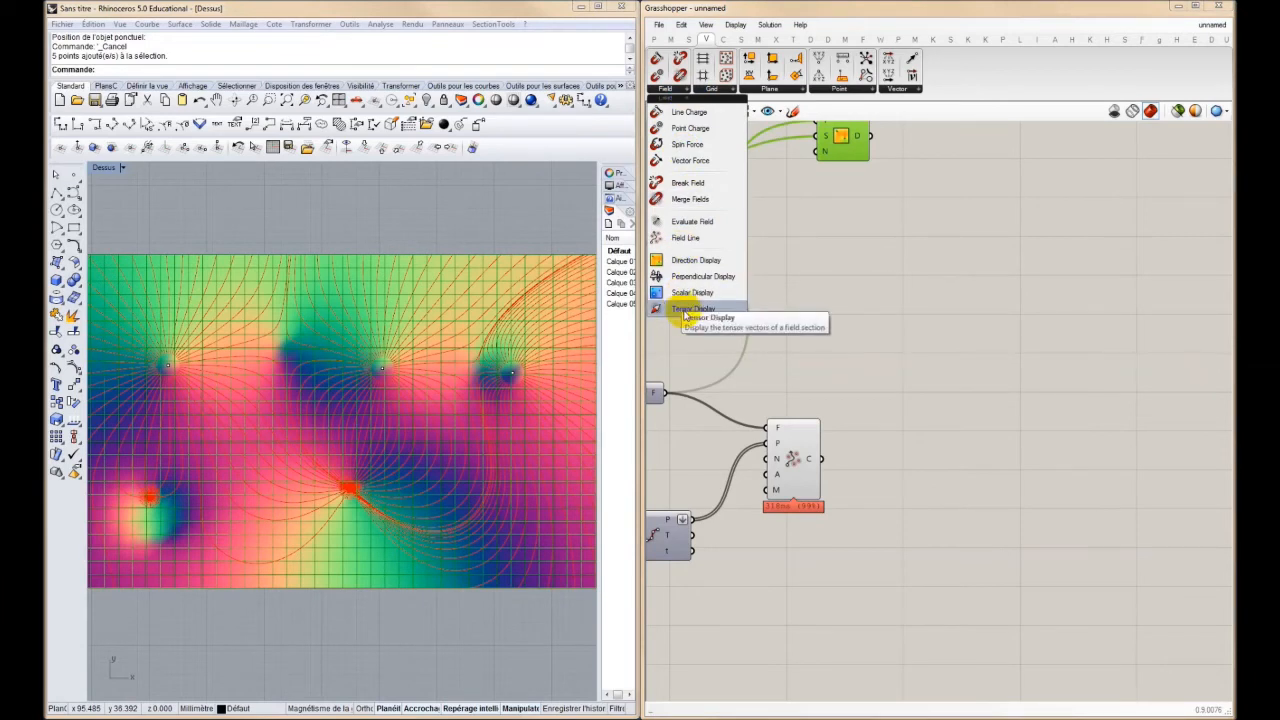
{"action": "left_click", "coordinate": [686, 312]}
{"action": "left_click", "coordinate": [830, 240]}
{"action": "right_click_drag", "start_coordinate": [811, 270], "coordinate": [951, 238]}
{"action": "left_click_drag", "start_coordinate": [949, 192], "coordinate": [807, 359]}
{"action": "left_click_drag", "start_coordinate": [950, 208], "coordinate": [797, 425]}
{"action": "right_click_drag", "start_coordinate": [1179, 196], "coordinate": [1030, 262]}
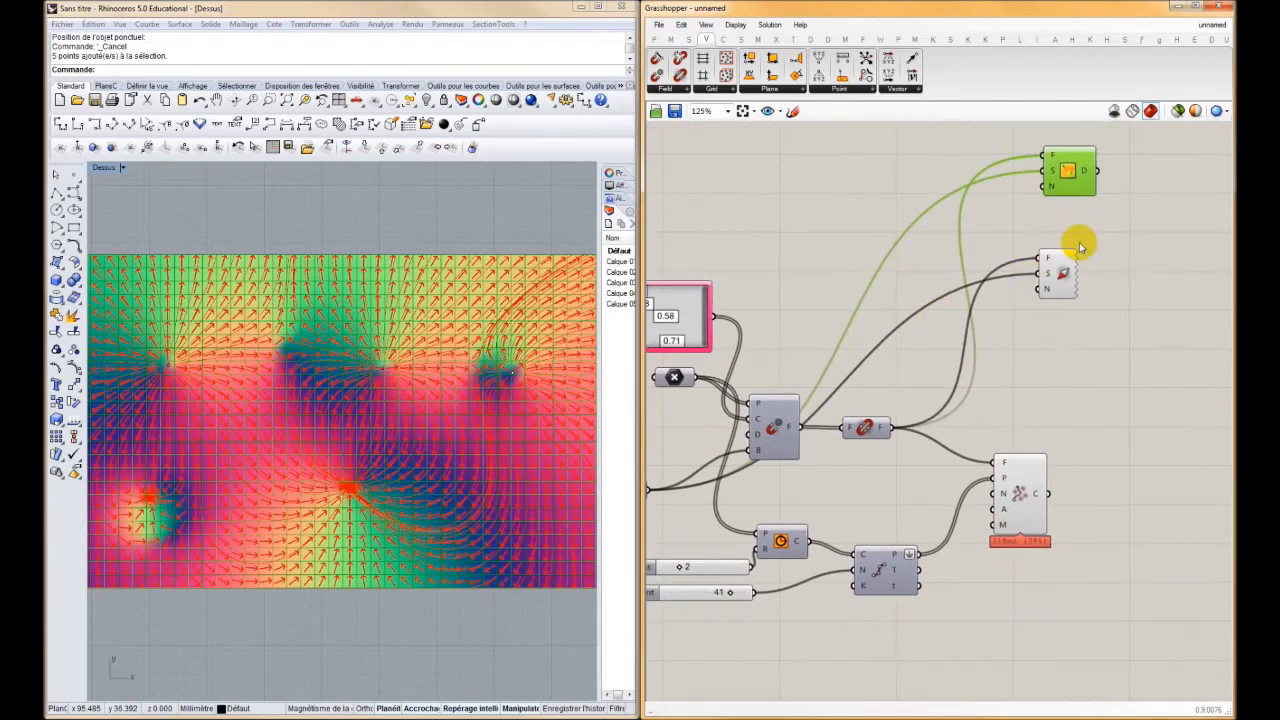
Examine the tensor arrows around the point charges and across the whole rectangle in the Rhino viewport
{"action": "right_click_drag", "start_coordinate": [425, 312], "coordinate": [379, 353]}
{"action": "scroll", "coordinate": [379, 353], "scroll_direction": "up", "scroll_amount": 8}
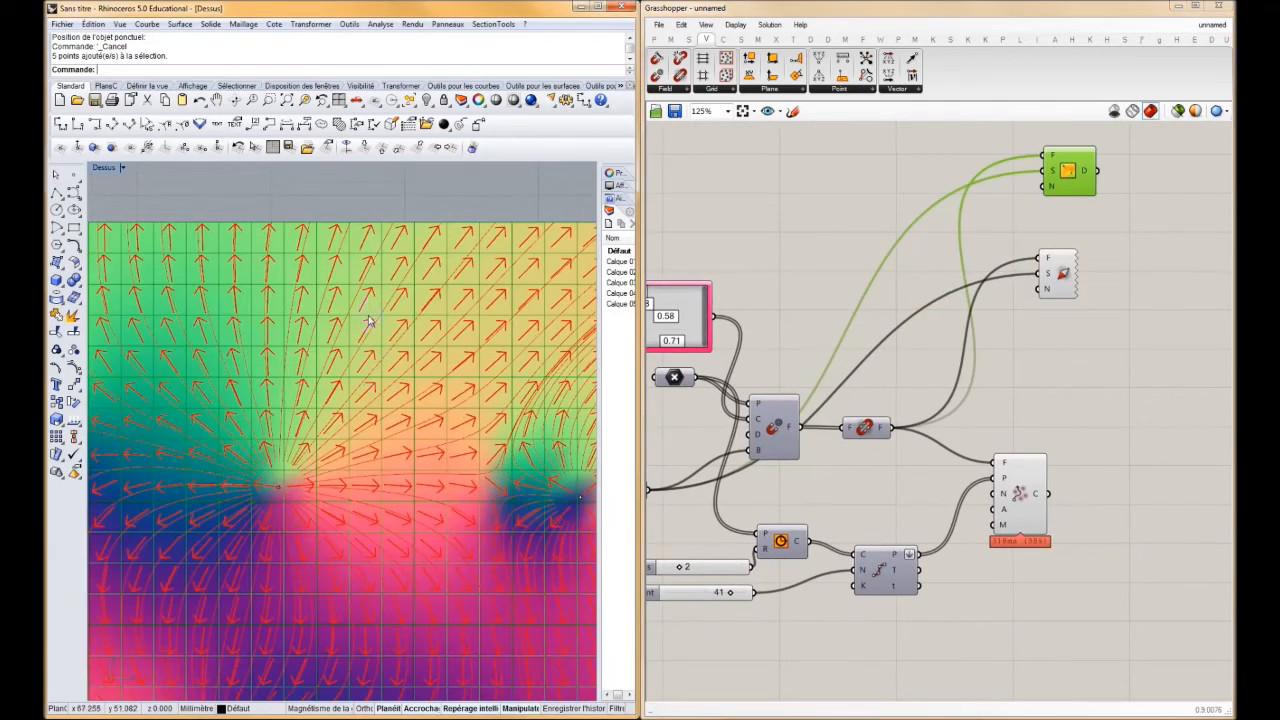
{"action": "scroll", "coordinate": [368, 320], "scroll_direction": "down", "scroll_amount": 6}
{"action": "right_click_drag", "start_coordinate": [250, 619], "coordinate": [329, 492]}
{"action": "right_click_drag", "start_coordinate": [251, 329], "coordinate": [368, 405]}
{"action": "mouse_move", "coordinate": [250, 447]}
{"action": "right_mouse_down"}
{"action": "mouse_move", "coordinate": [331, 397]}
{"action": "mouse_move", "coordinate": [263, 426]}
{"action": "right_mouse_up"}
{"action": "scroll", "coordinate": [281, 423], "scroll_direction": "down", "scroll_amount": 4}
{"action": "right_click_drag", "start_coordinate": [490, 362], "coordinate": [434, 386]}
{"action": "right_click_drag", "start_coordinate": [465, 455], "coordinate": [429, 423]}
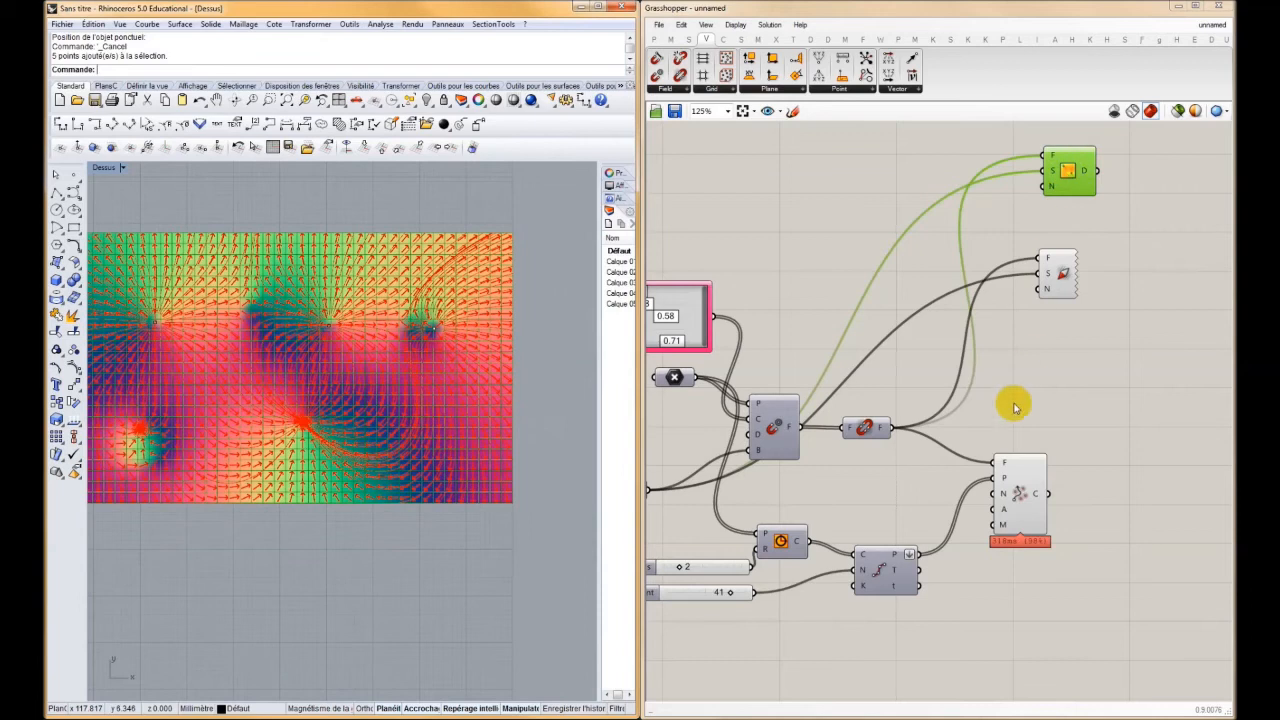
{"action": "scroll", "coordinate": [950, 349], "scroll_direction": "down", "scroll_amount": 1}
Move the Gene Pool, points, Point Charge, Merge Fields, display and Field Line components up together to free space below them
{"action": "left_click", "coordinate": [1115, 470]}
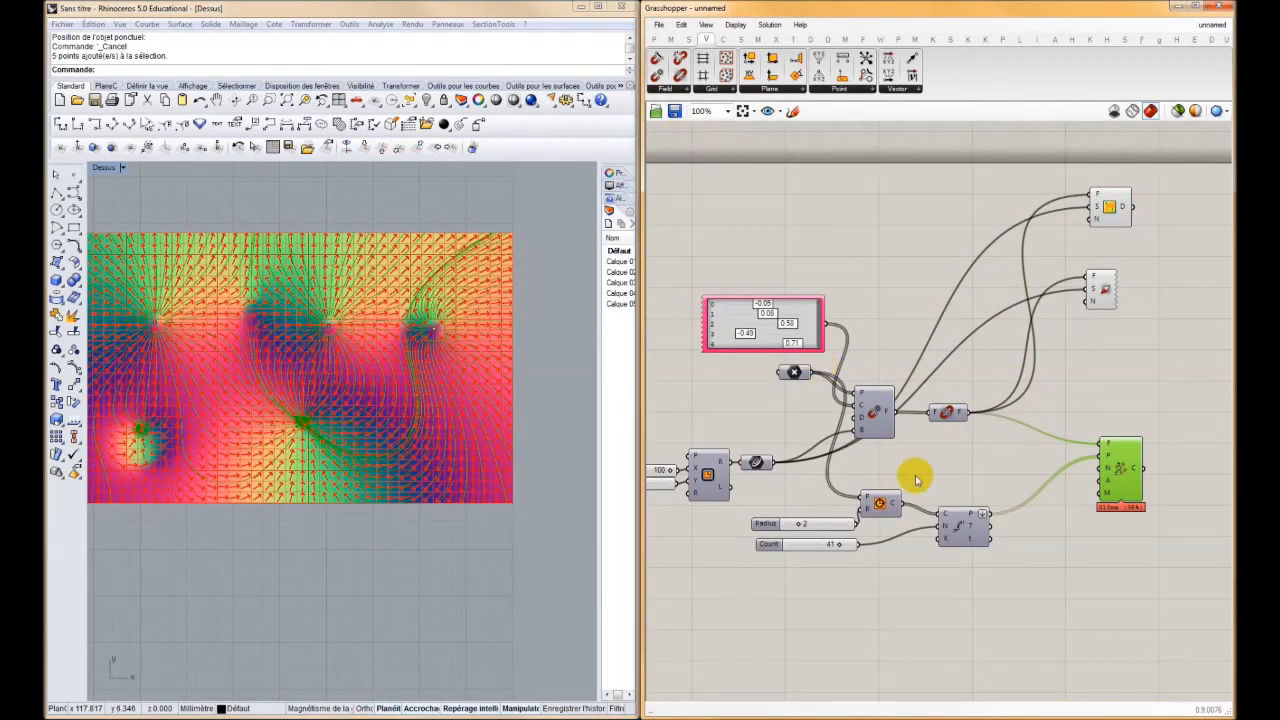
{"action": "left_click_drag", "start_coordinate": [1152, 172], "coordinate": [698, 448], "text": "shift"}
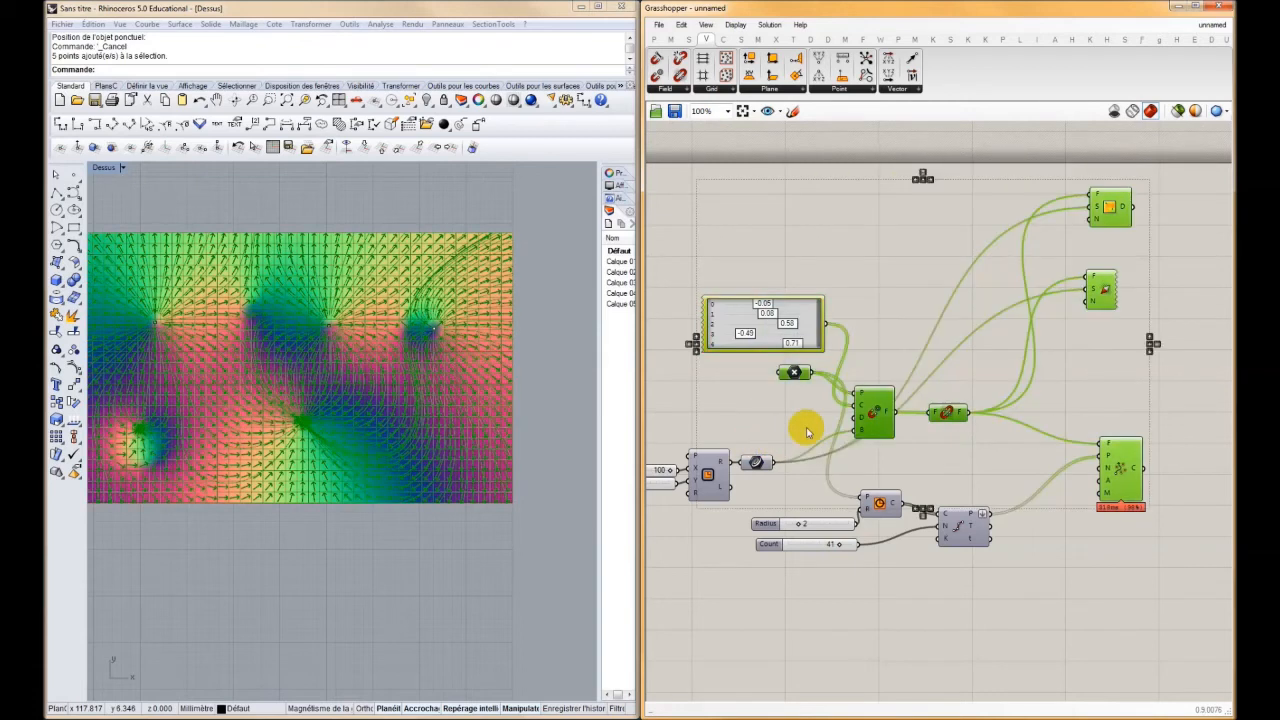
{"action": "left_click_drag", "start_coordinate": [883, 393], "coordinate": [897, 291]}
{"action": "left_click", "coordinate": [943, 383]}
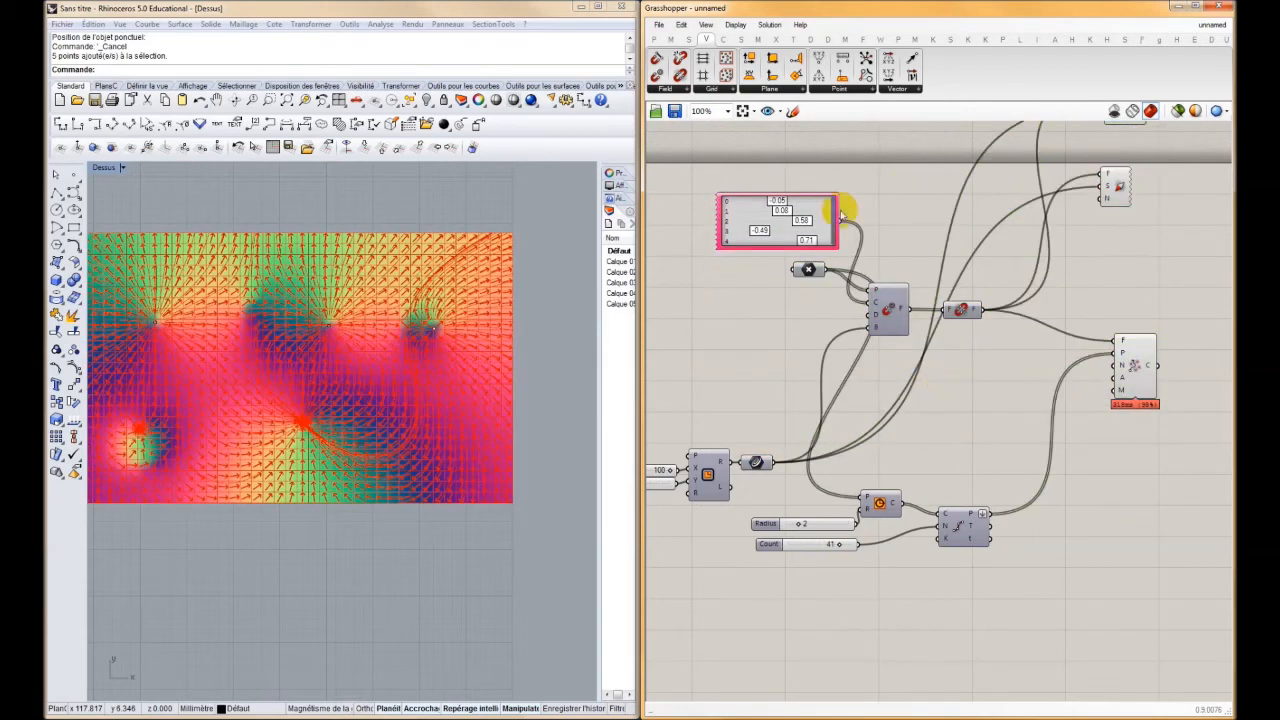
Add a Spin Force component below the Point Charge, feed the points into P and connect its field to Merge Fields
{"action": "left_click", "coordinate": [680, 91]}
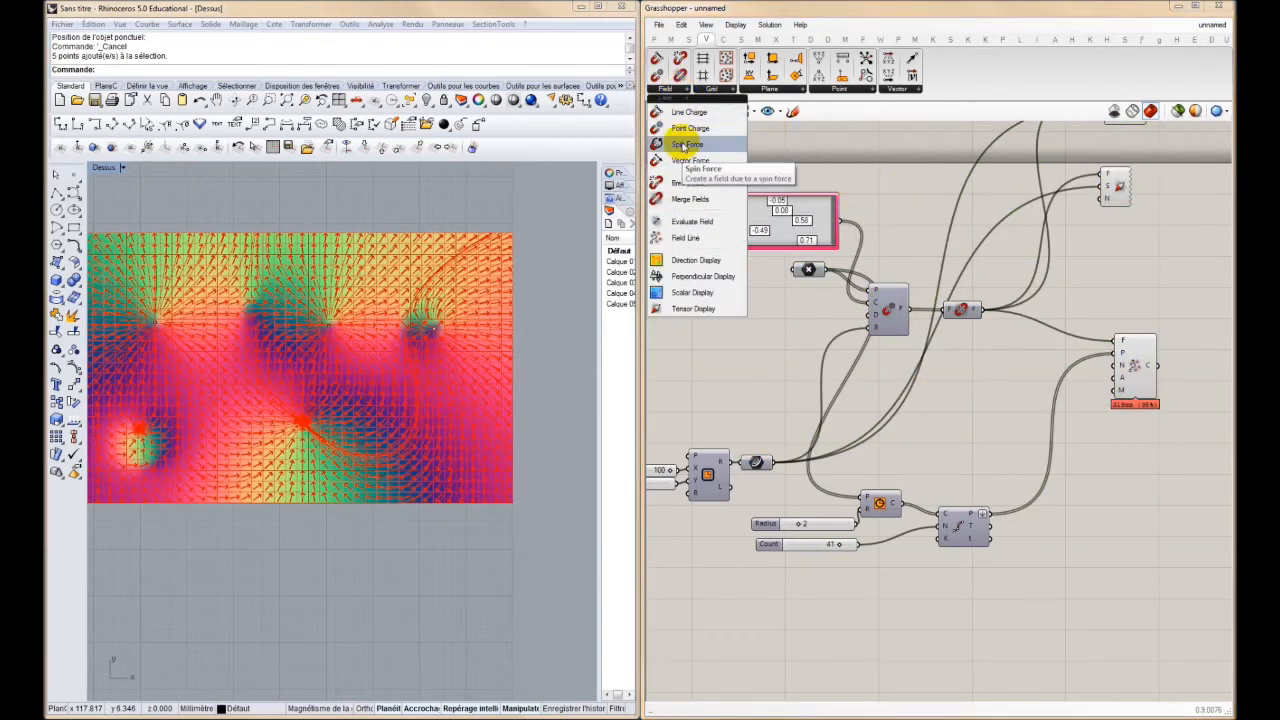
{"action": "left_click_drag", "start_coordinate": [685, 145], "coordinate": [822, 270]}
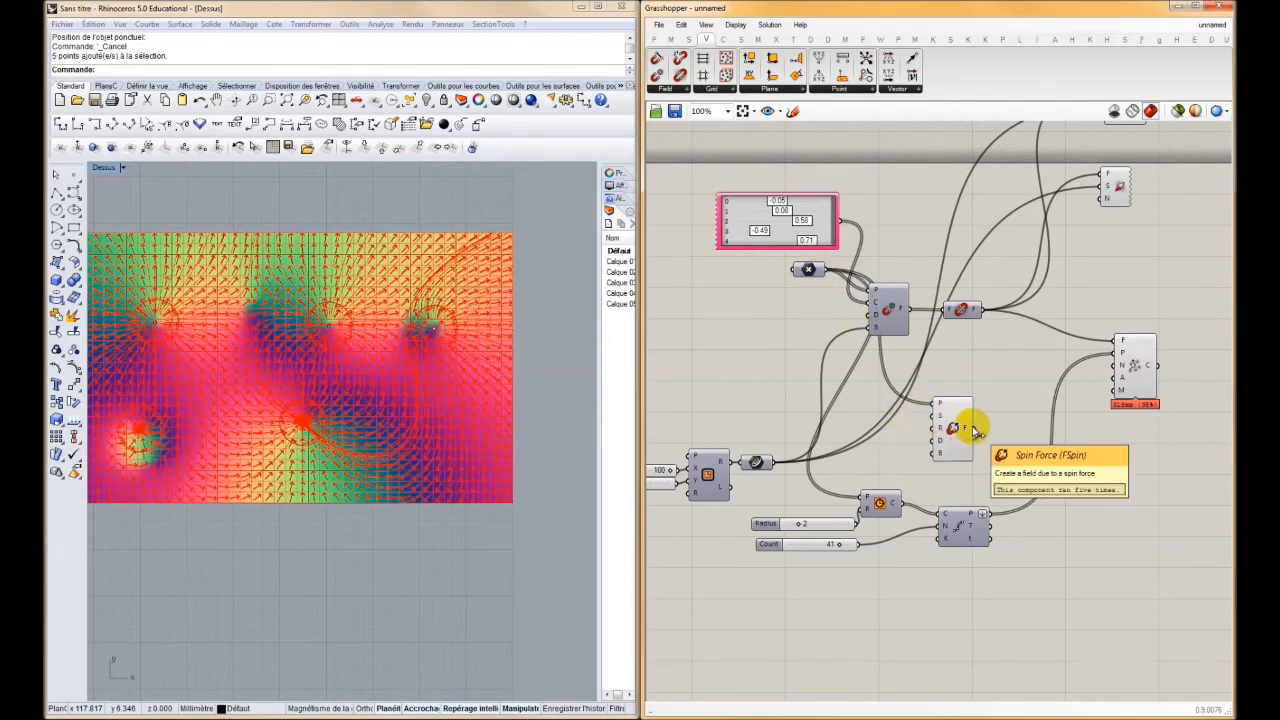
{"action": "left_click_drag", "start_coordinate": [962, 310], "coordinate": [977, 427]}
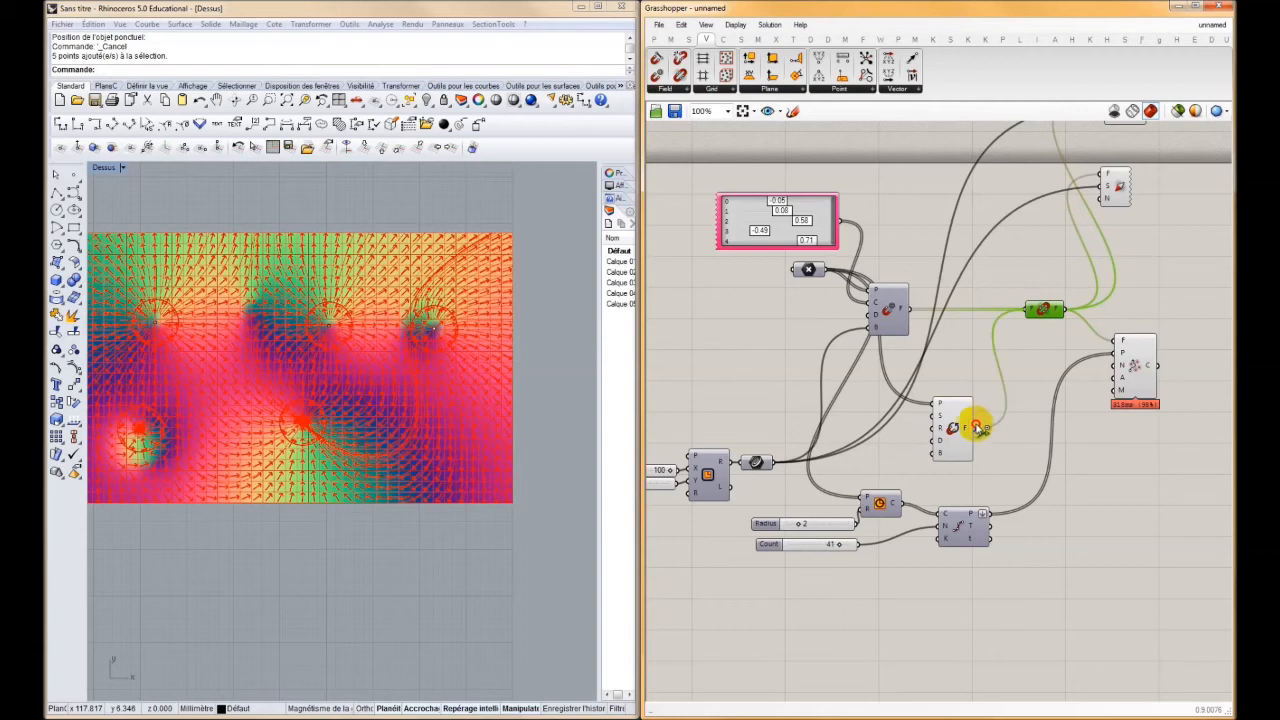
Hide the previews of the Tensor Display, Spin Force and Direction Display components so that only the field lines are drawn
{"action": "left_click", "coordinate": [1122, 188]}
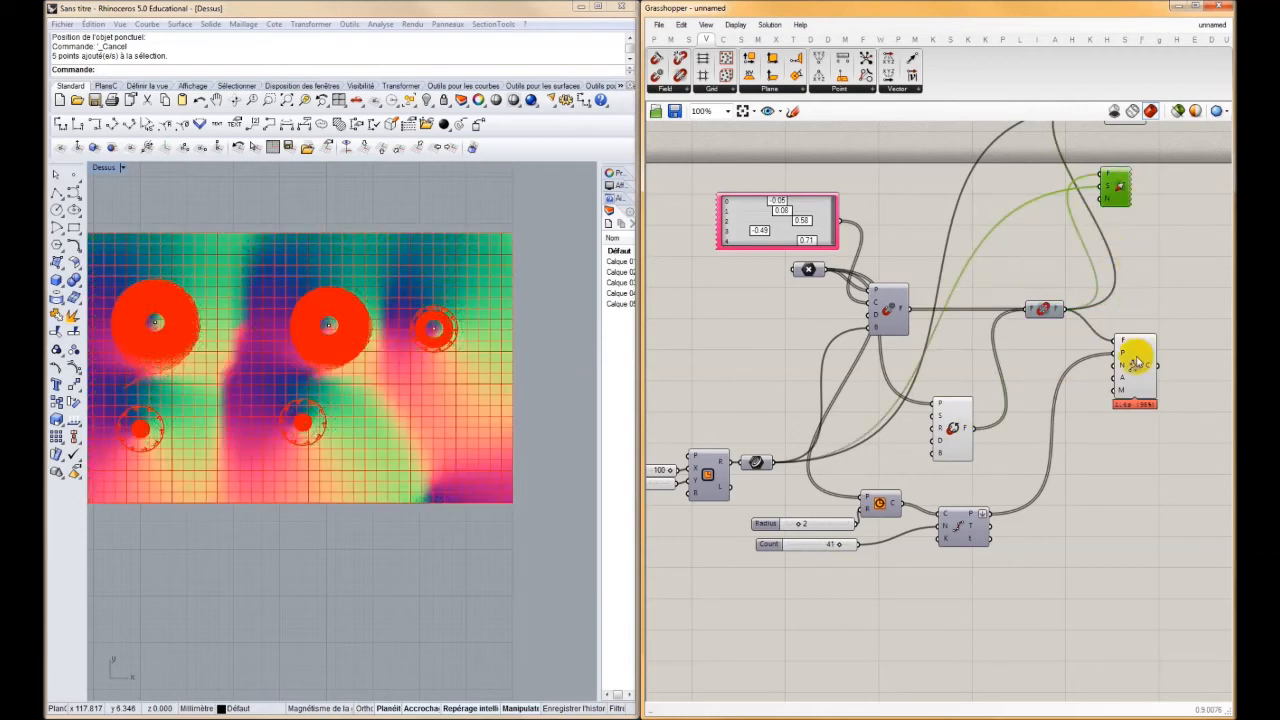
{"action": "left_click", "coordinate": [1140, 362]}
{"action": "left_click", "coordinate": [952, 428]}
{"action": "key", "text": "ctrl+q"}
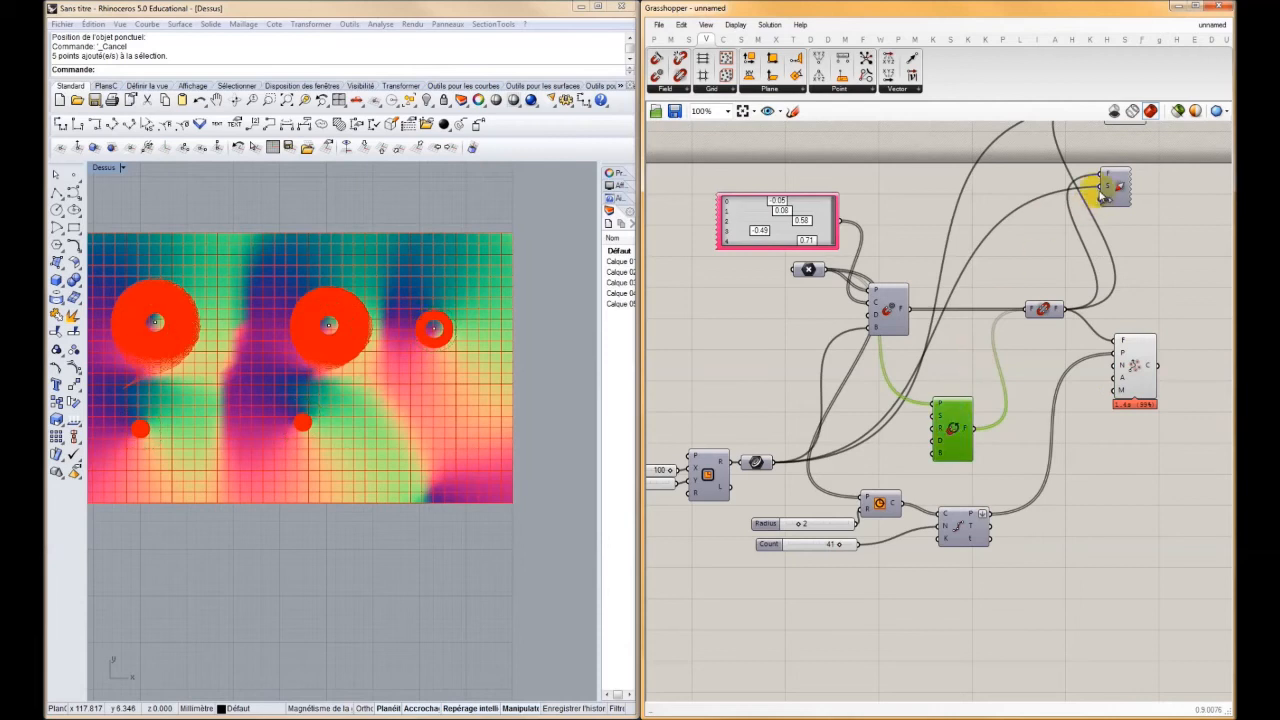
{"action": "right_click_drag", "start_coordinate": [1121, 188], "coordinate": [1082, 360]}
{"action": "left_click", "coordinate": [1086, 275]}
{"action": "key", "text": "ctrl+q"}
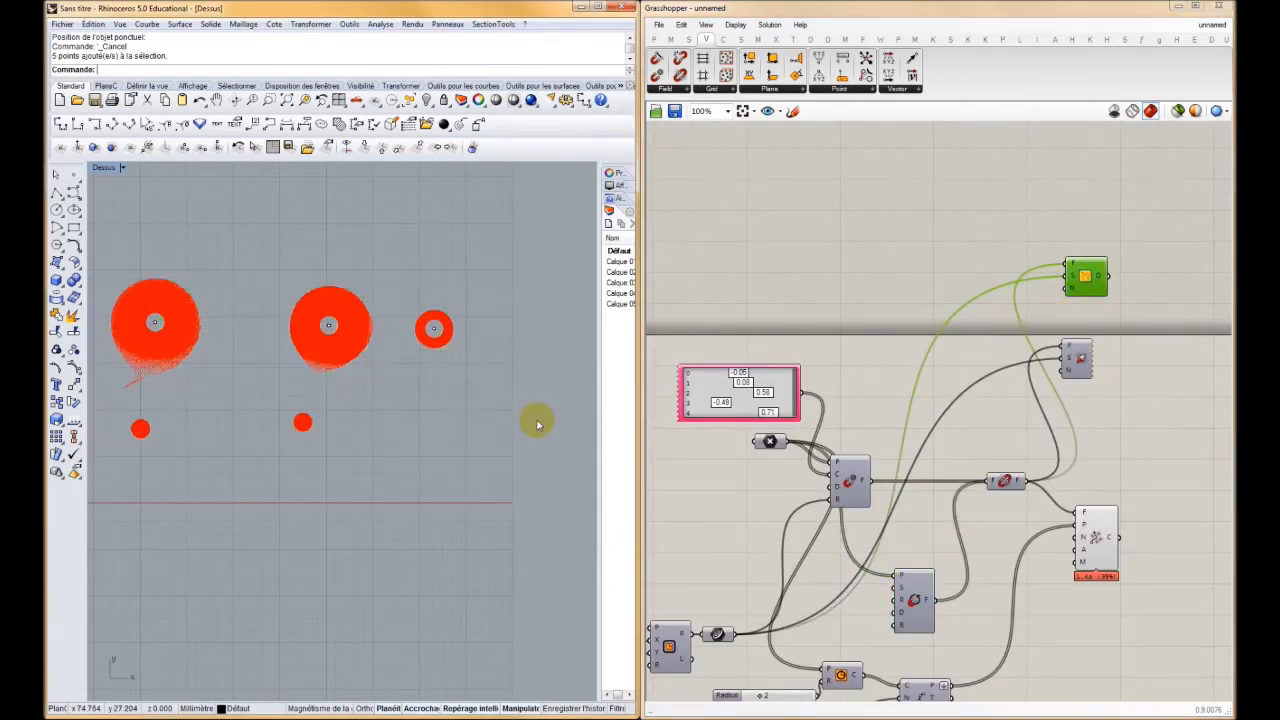
Inspect the spiralling field lines and disable the Point Charge component so that only the spin forces act
{"action": "scroll", "coordinate": [848, 482], "scroll_direction": "up", "scroll_amount": 4}
{"action": "scroll", "coordinate": [750, 322], "scroll_direction": "down", "scroll_amount": 4}
{"action": "left_click_drag", "start_coordinate": [828, 289], "coordinate": [772, 393]}
{"action": "scroll", "coordinate": [789, 385], "scroll_direction": "up", "scroll_amount": 4}
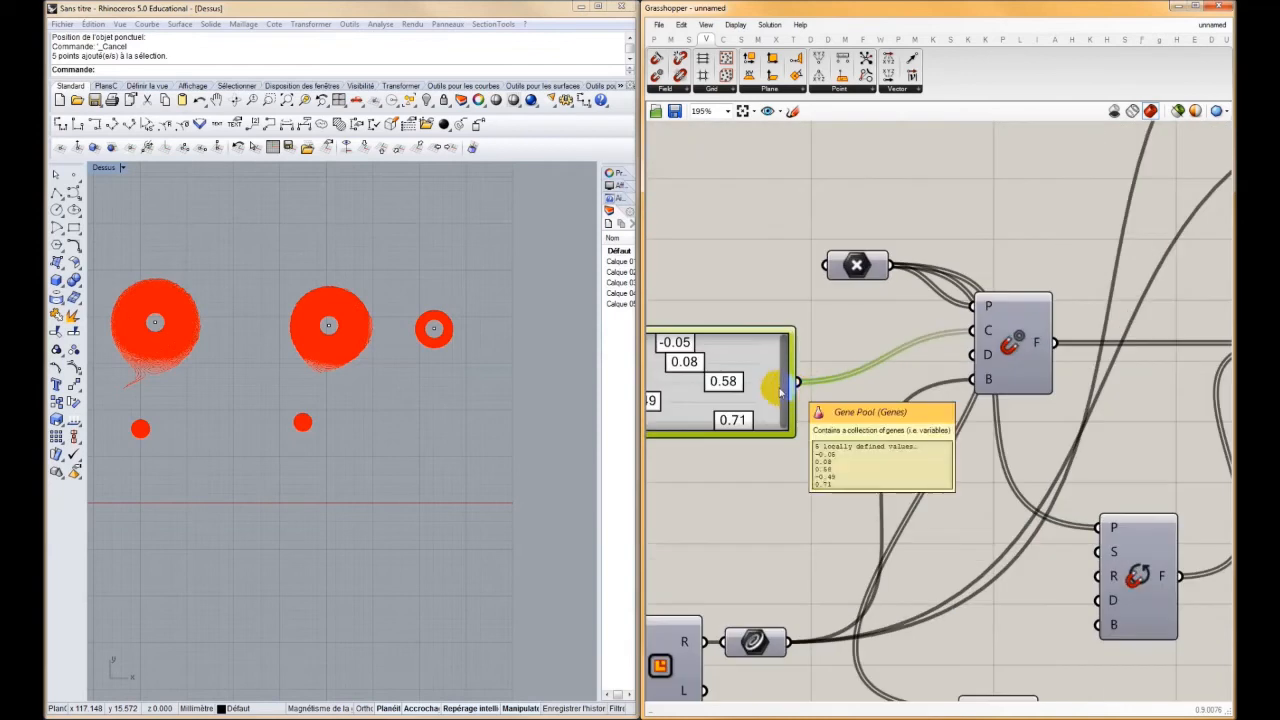
{"action": "scroll", "coordinate": [358, 319], "scroll_direction": "up", "scroll_amount": 10}
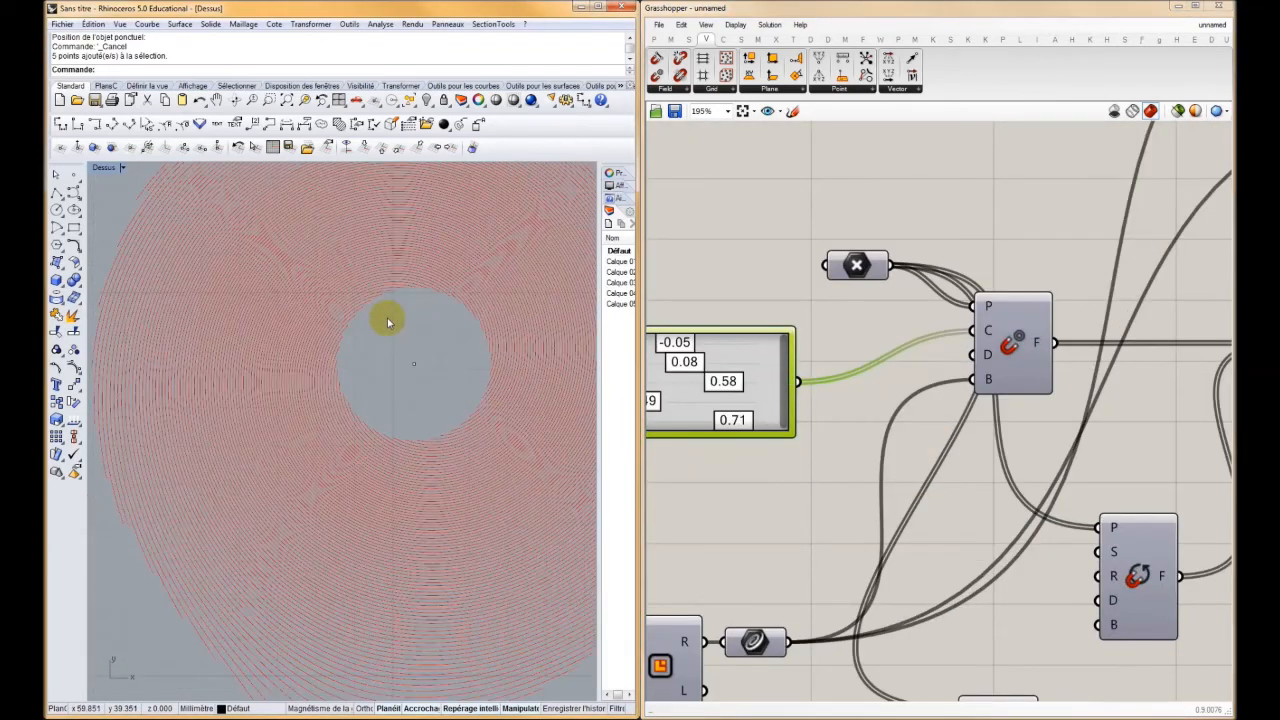
{"action": "scroll", "coordinate": [389, 321], "scroll_direction": "down", "scroll_amount": 10}
{"action": "scroll", "coordinate": [866, 386], "scroll_direction": "down", "scroll_amount": 4}
{"action": "left_click", "coordinate": [900, 365]}
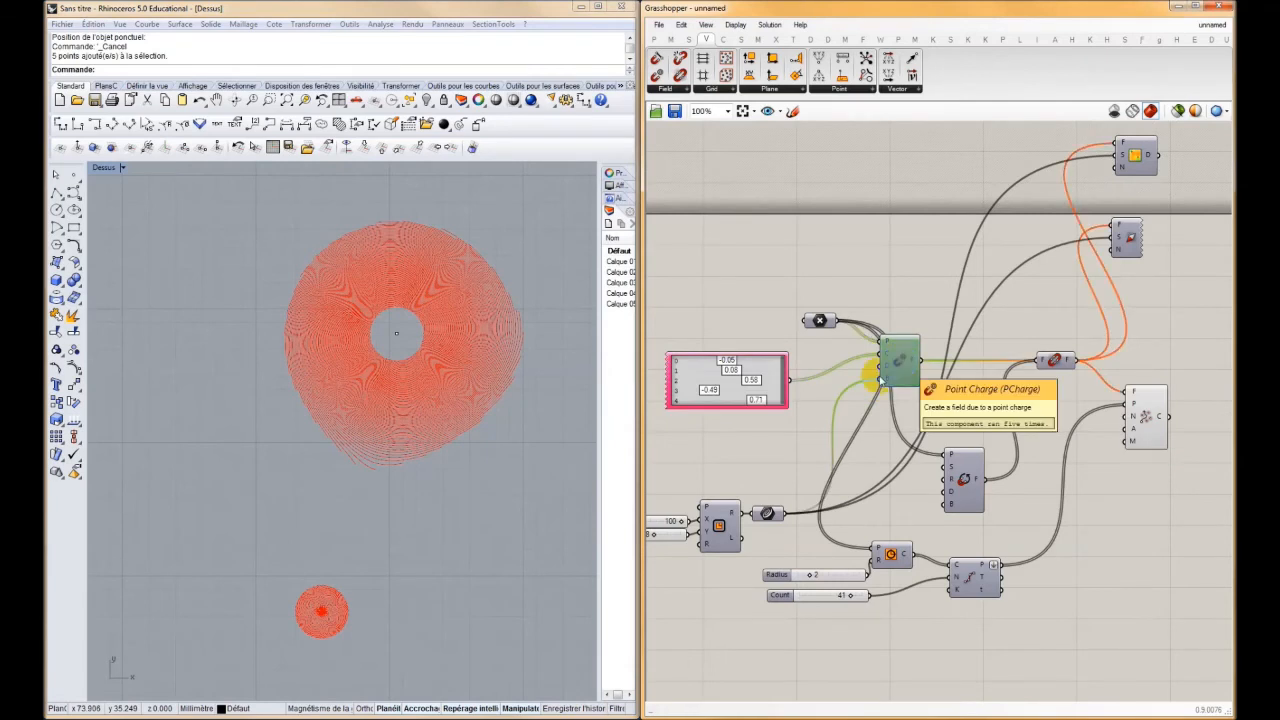
{"action": "right_click_drag", "start_coordinate": [448, 413], "coordinate": [440, 384]}
{"action": "scroll", "coordinate": [440, 384], "scroll_direction": "down", "scroll_amount": 8}
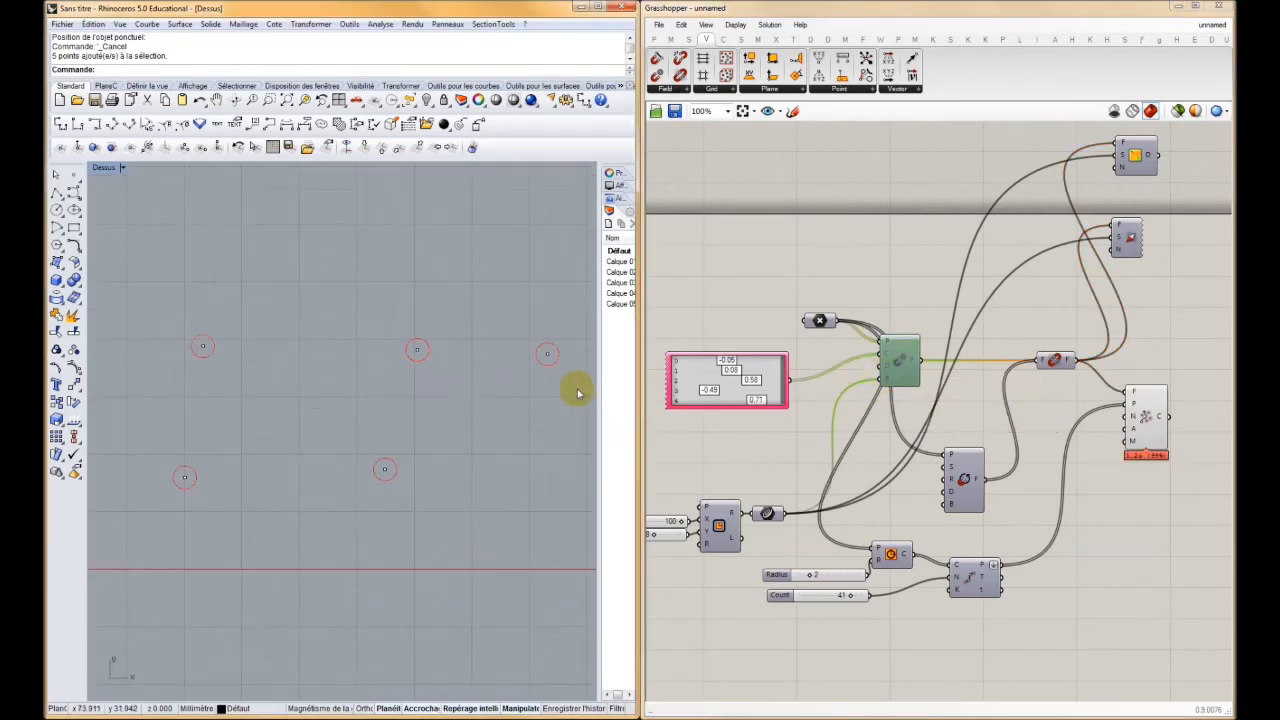
Increase the Radius slider to 7 and 10, raise its maximum above 20, and set it to 30
{"action": "left_click_drag", "start_coordinate": [814, 577], "coordinate": [852, 577]}
{"action": "key", "text": "ctrl+z"}
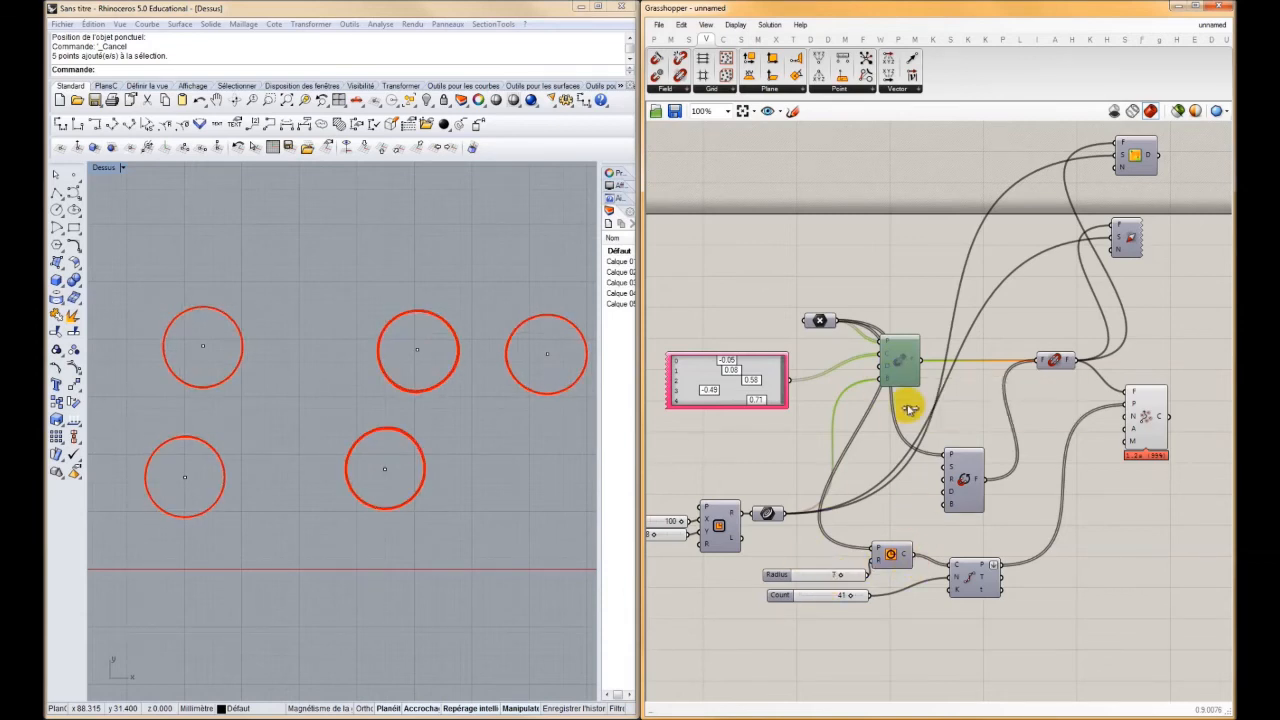
{"action": "left_click", "coordinate": [818, 591]}
{"action": "right_click", "coordinate": [816, 583]}
{"action": "mouse_move", "coordinate": [857, 634]}
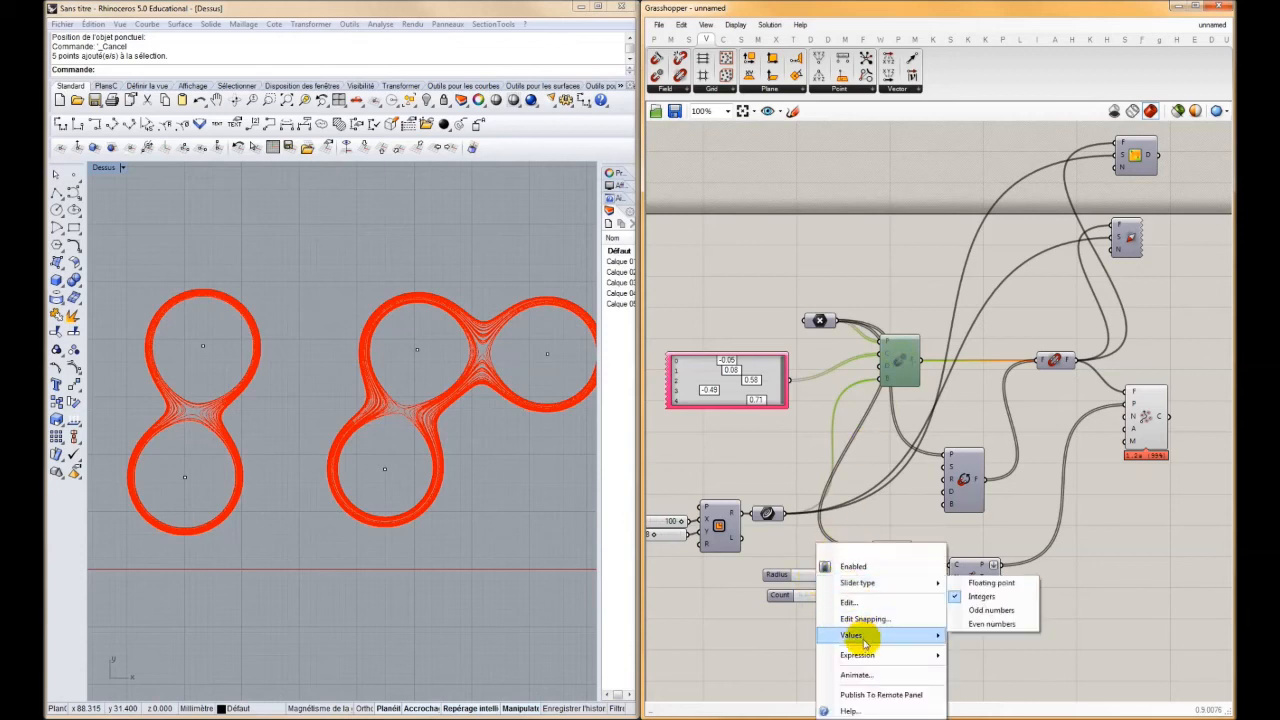
{"action": "left_click_drag", "start_coordinate": [1076, 650], "coordinate": [1077, 620]}
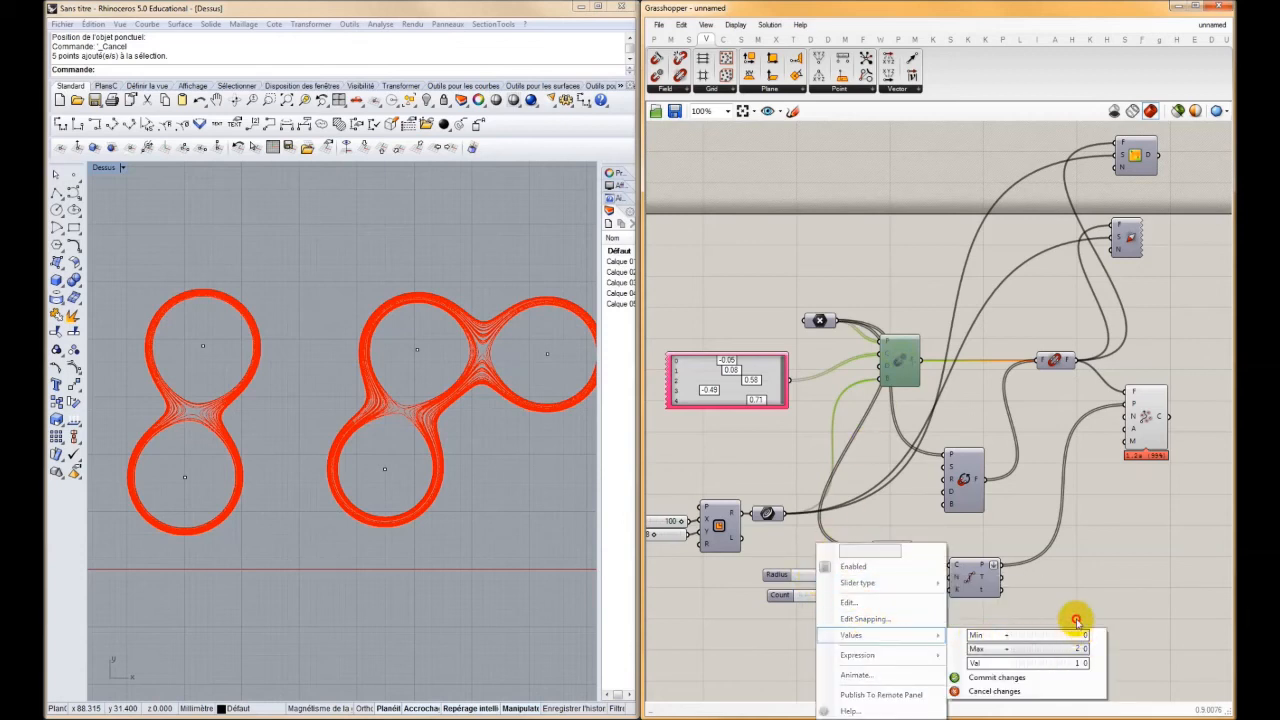
{"action": "left_click", "coordinate": [993, 679]}
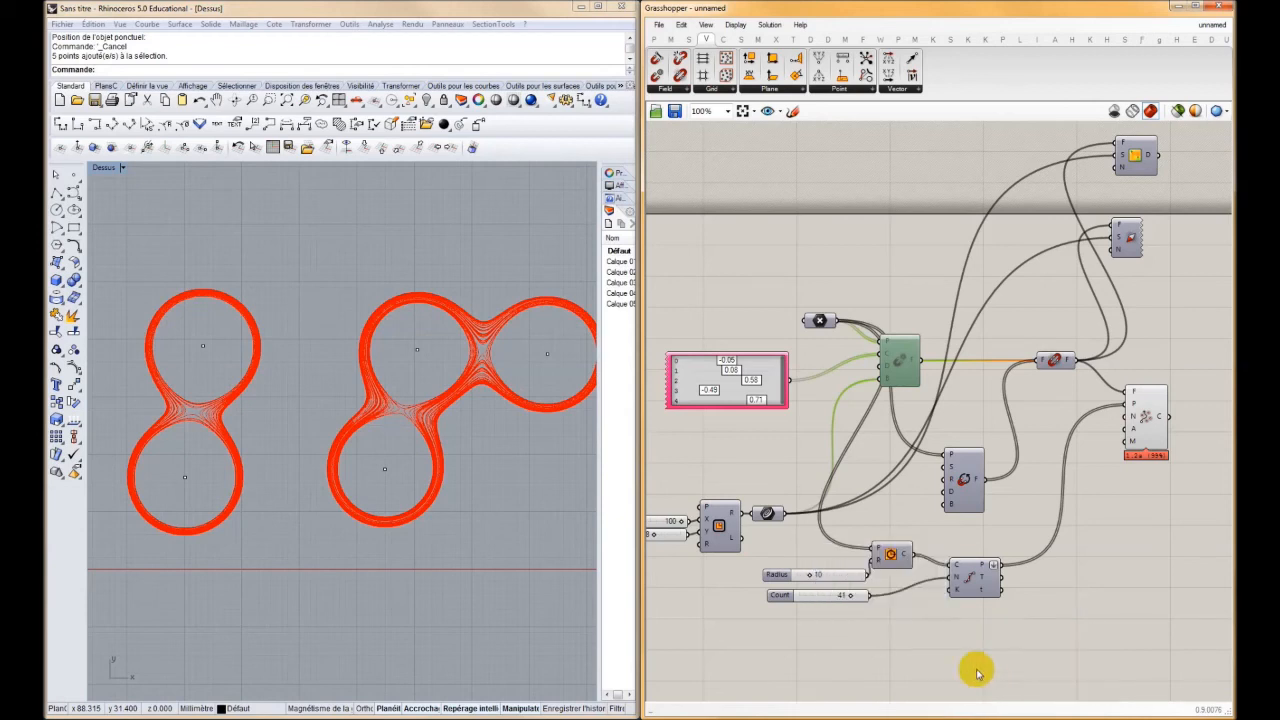
{"action": "left_click", "coordinate": [832, 576]}
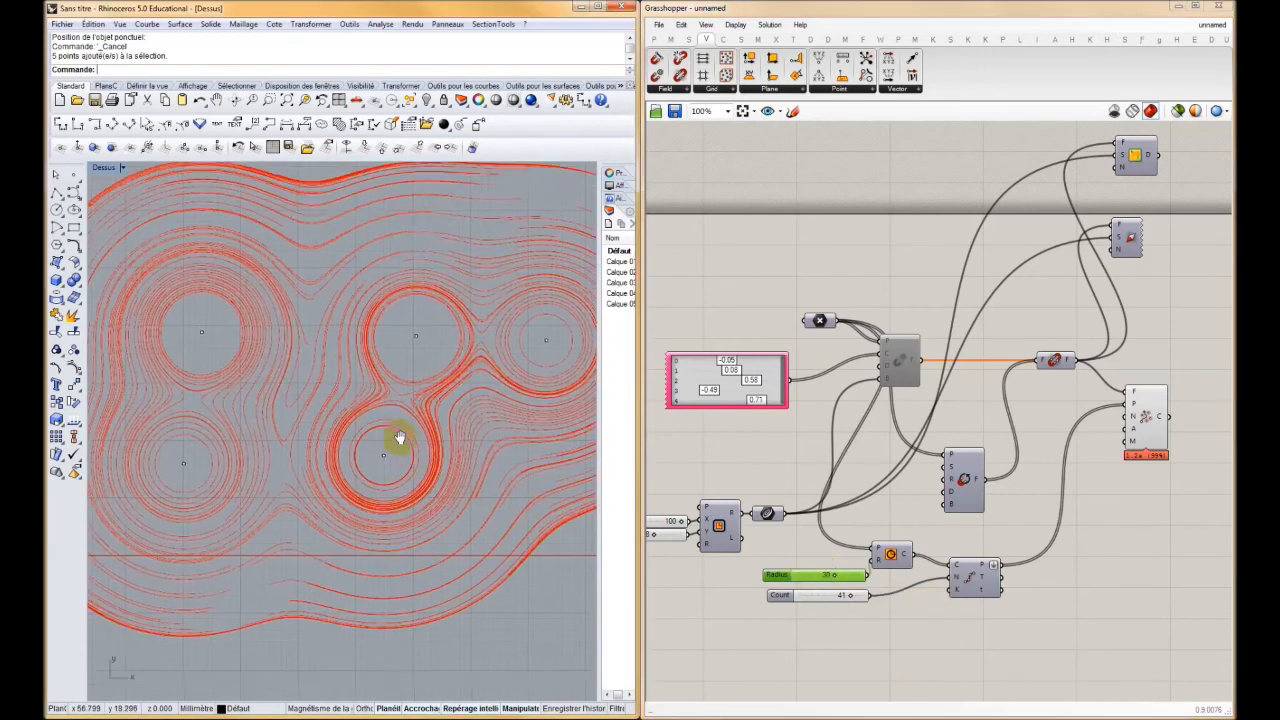
Reduce the Count slider of the curve division to 21
{"action": "scroll", "coordinate": [400, 443], "scroll_direction": "down", "scroll_amount": 3}
{"action": "scroll", "coordinate": [830, 588], "scroll_direction": "up", "scroll_amount": 3}
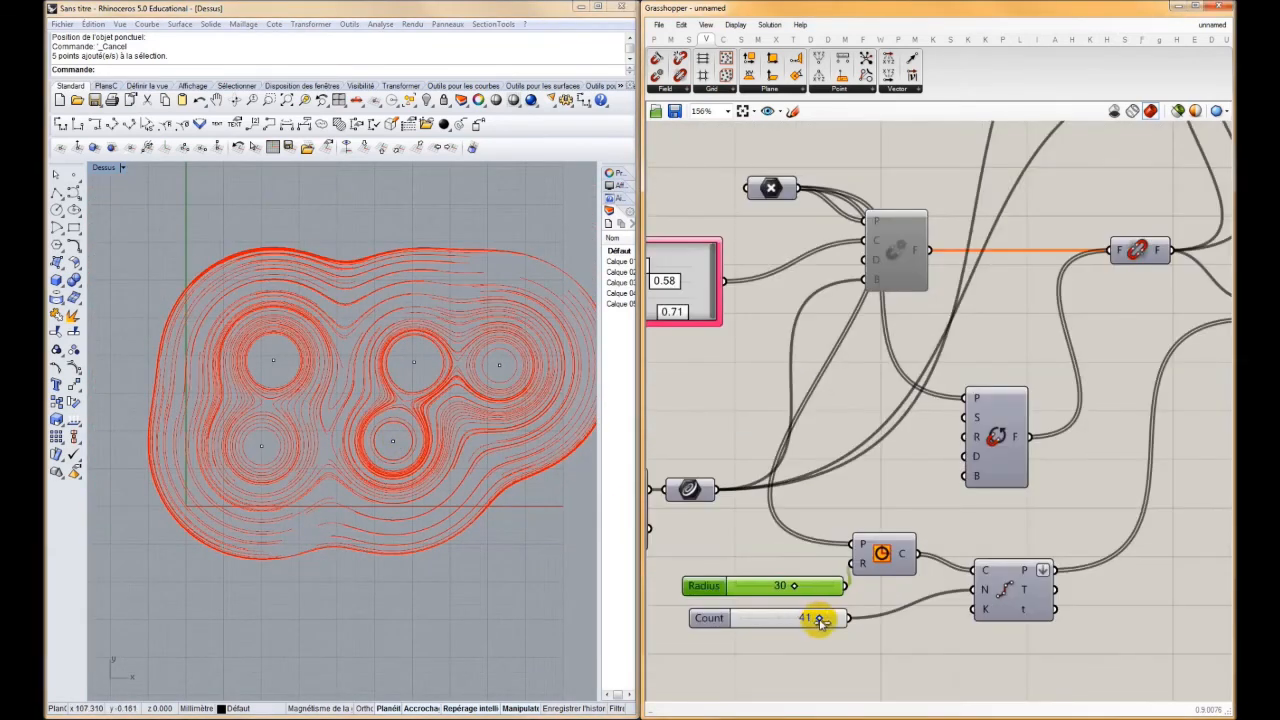
{"action": "left_click_drag", "start_coordinate": [782, 617], "coordinate": [779, 617]}
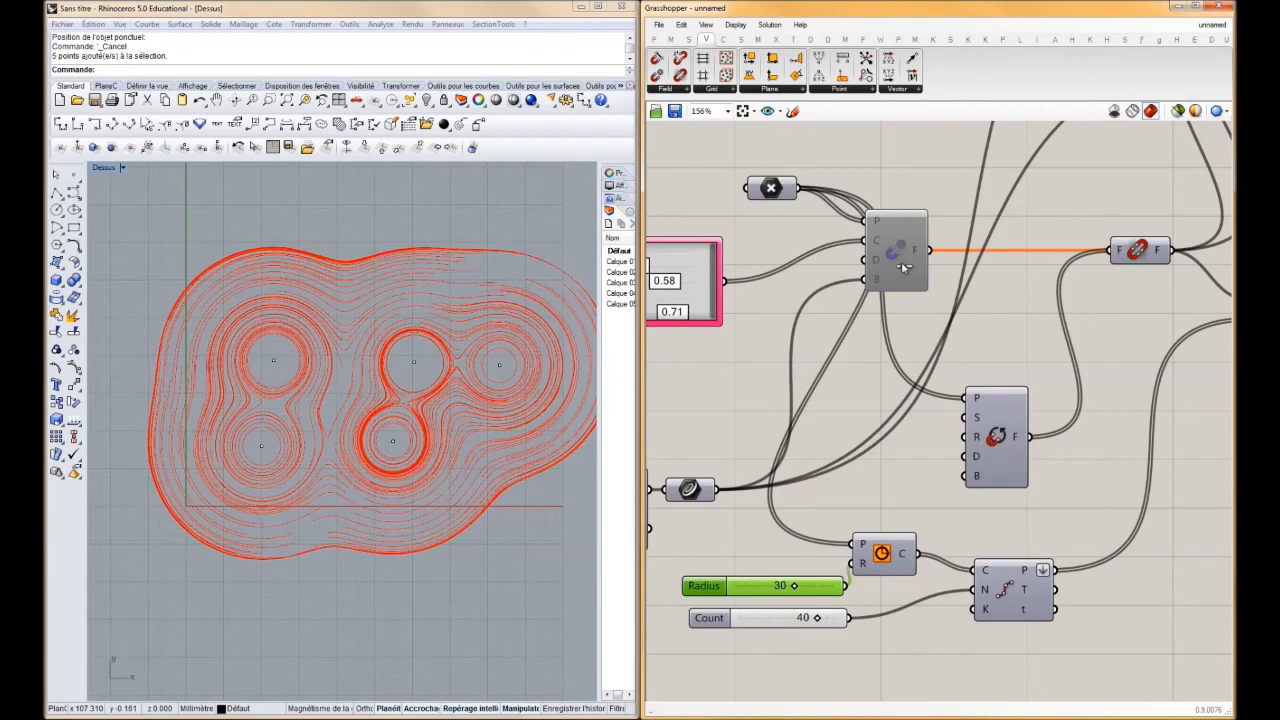
Re-enable the Point Charge component and reduce the circle Radius to 14
{"action": "left_click", "coordinate": [894, 257]}
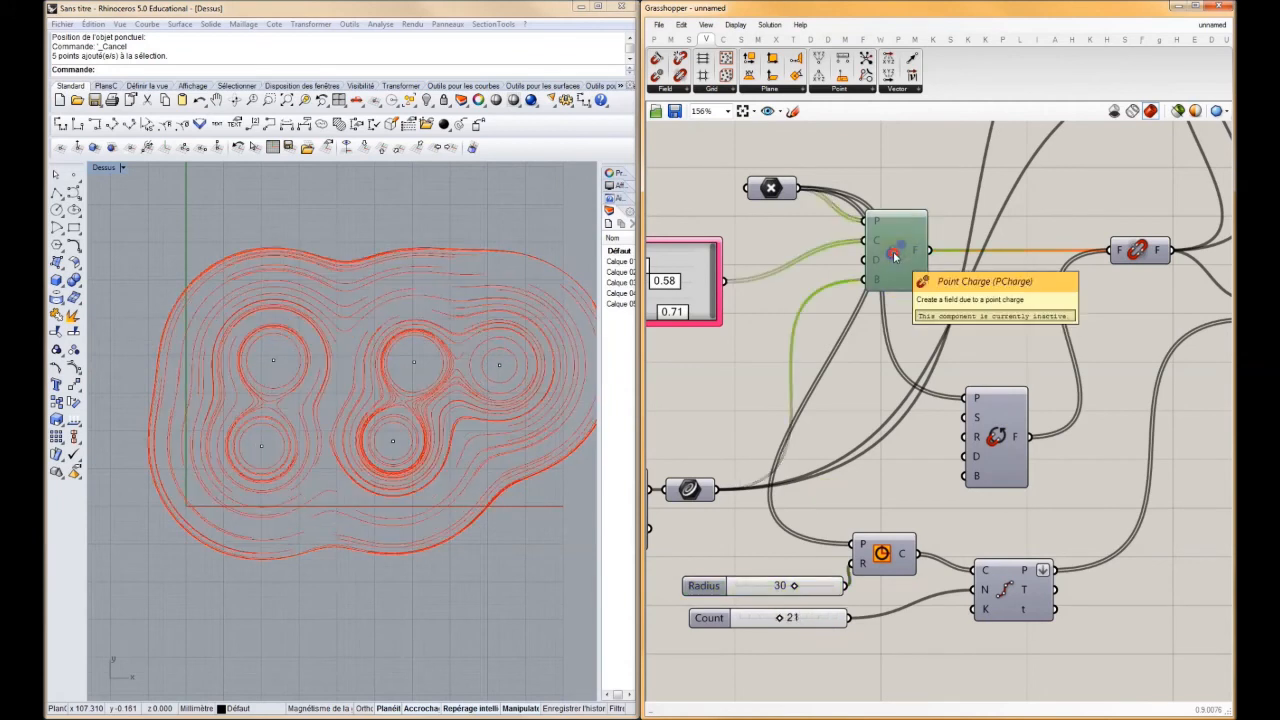
{"action": "key", "text": "ctrl+e"}
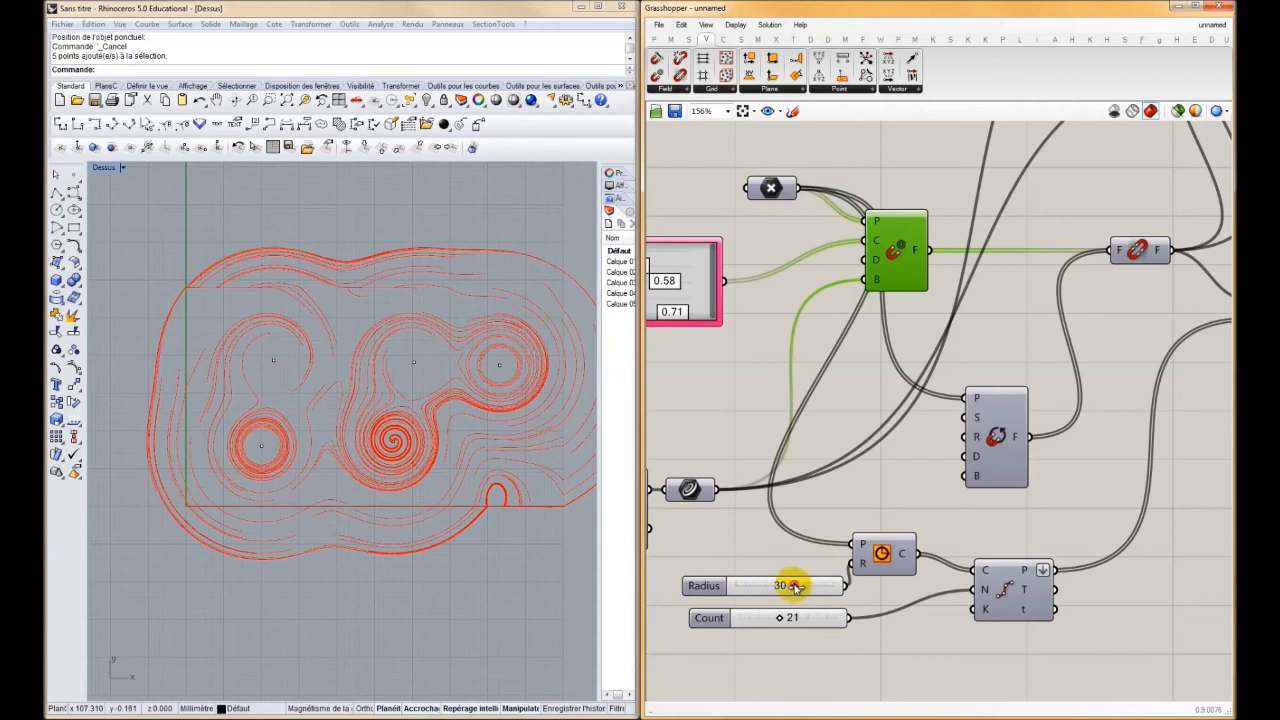
{"action": "left_click_drag", "start_coordinate": [775, 586], "coordinate": [761, 587]}
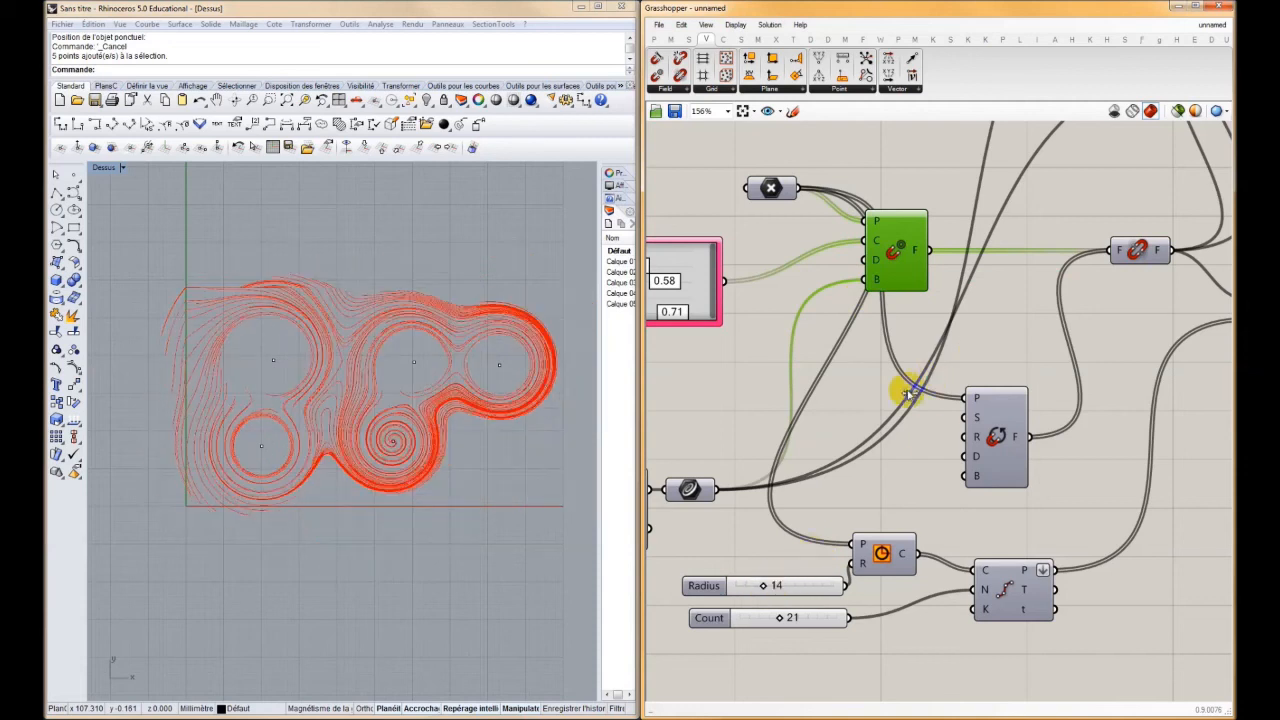
Show the Tensor Display preview and examine the arrows along the spiralling field lines
{"action": "scroll", "coordinate": [945, 370], "scroll_direction": "down", "scroll_amount": 3}
{"action": "scroll", "coordinate": [950, 355], "scroll_direction": "up", "scroll_amount": 3}
{"action": "left_click", "coordinate": [965, 322]}
{"action": "scroll", "coordinate": [400, 370], "scroll_direction": "up", "scroll_amount": 5}
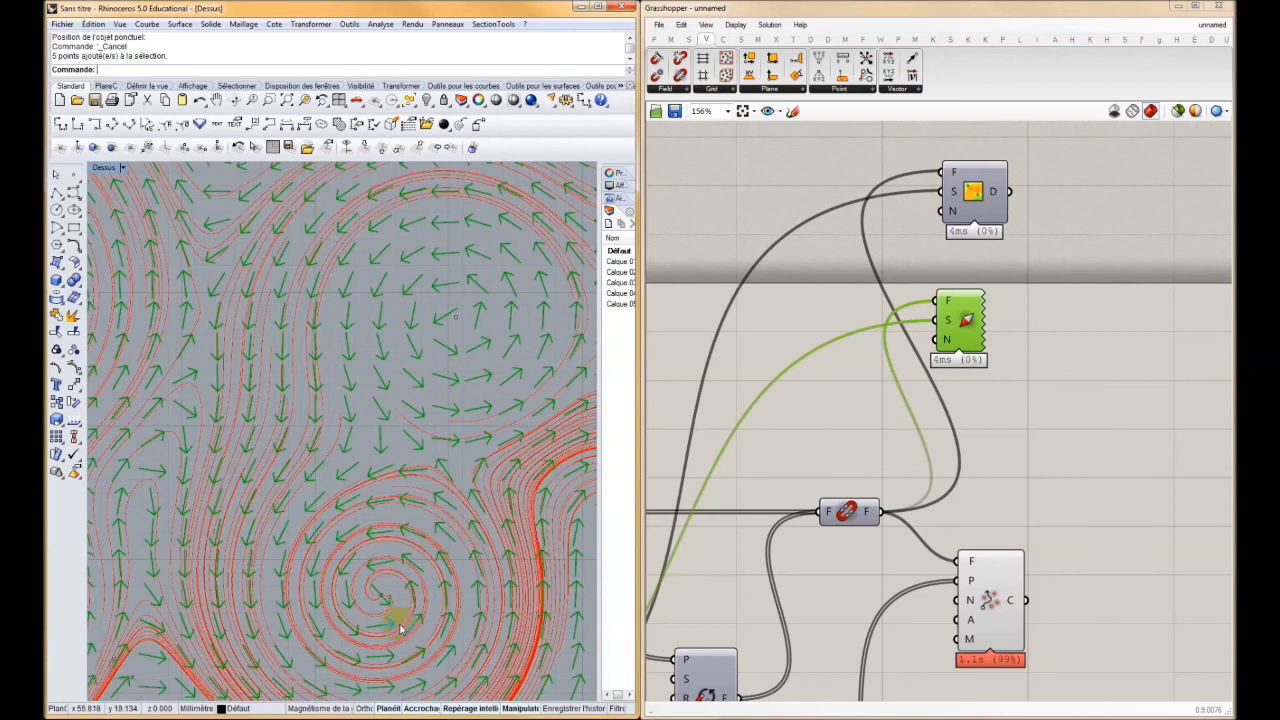
{"action": "scroll", "coordinate": [460, 432], "scroll_direction": "down", "scroll_amount": 5}
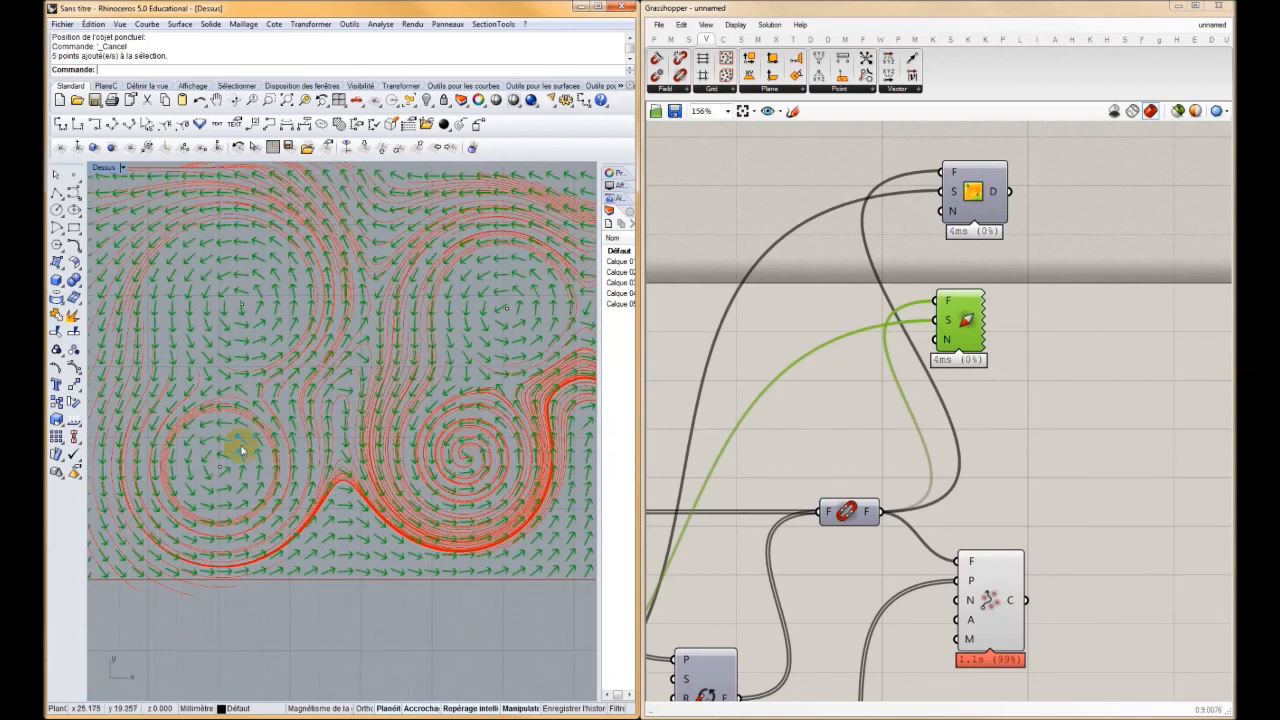
Swap the Tensor Display preview for the Direction Display to view the colour map, and hide that preview too
{"action": "left_click", "coordinate": [961, 233]}
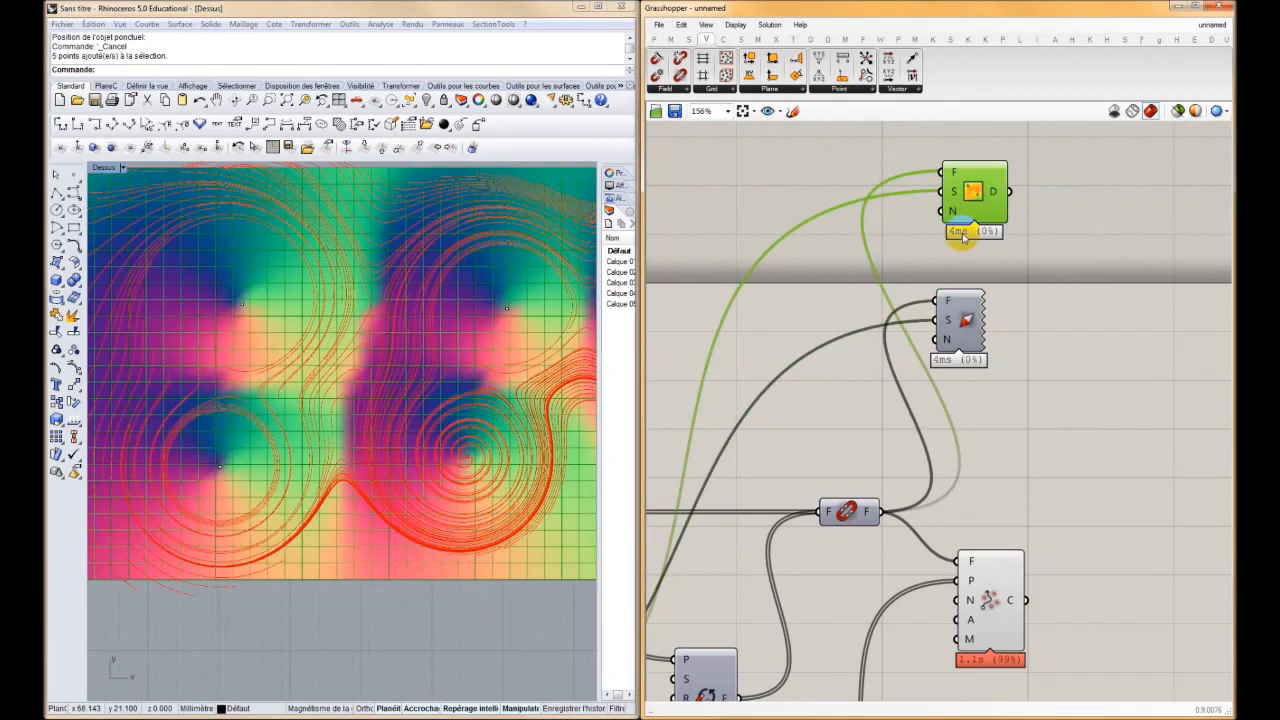
{"action": "scroll", "coordinate": [363, 451], "scroll_direction": "down", "scroll_amount": 5}
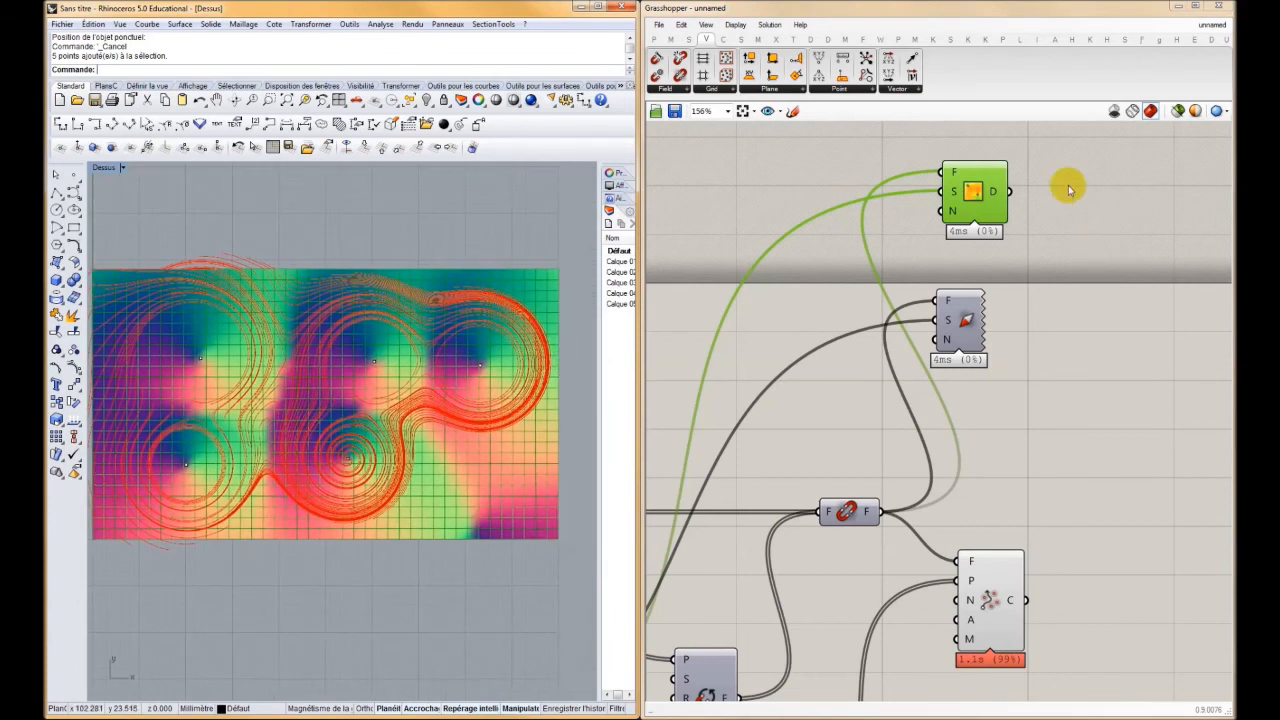
{"action": "left_click", "coordinate": [970, 191]}
Inspect the curve output of the Field Line component
{"action": "right_click_drag", "start_coordinate": [969, 521], "coordinate": [1063, 361]}
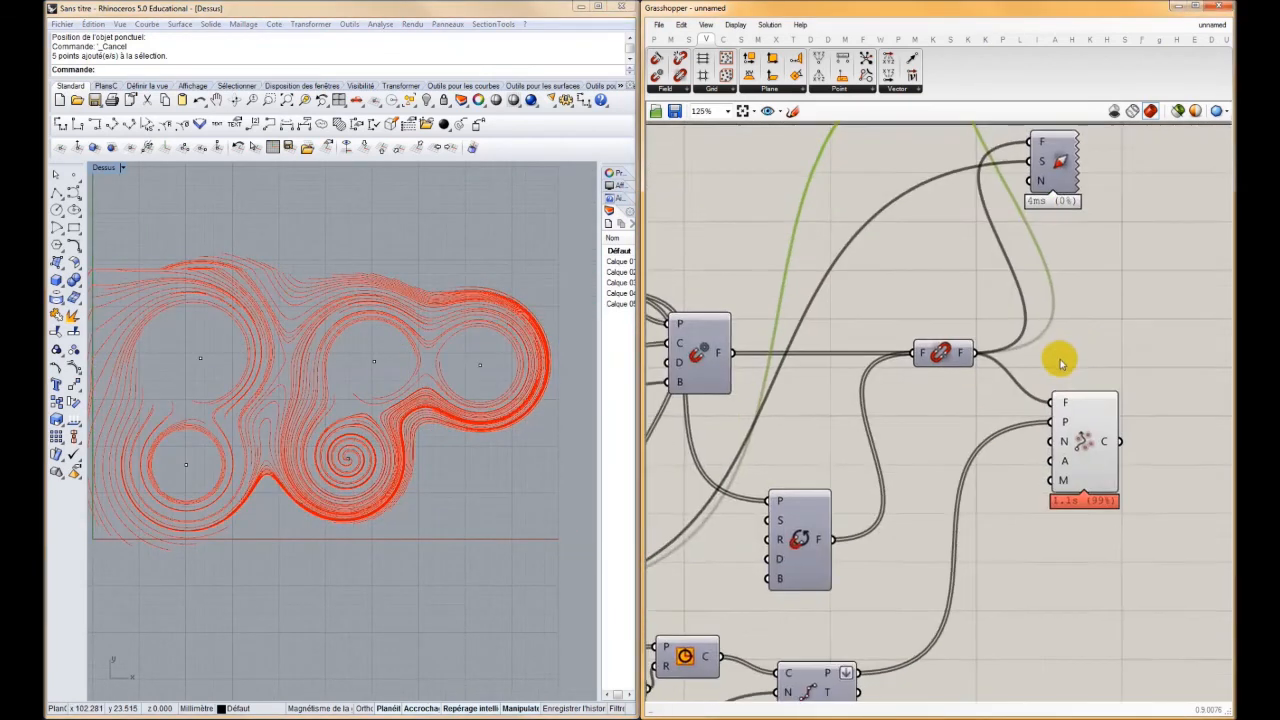
{"action": "scroll", "coordinate": [1065, 361], "scroll_direction": "down", "scroll_amount": 3}
{"action": "left_click", "coordinate": [1076, 415]}
{"action": "scroll", "coordinate": [1077, 420], "scroll_direction": "up", "scroll_amount": 3}
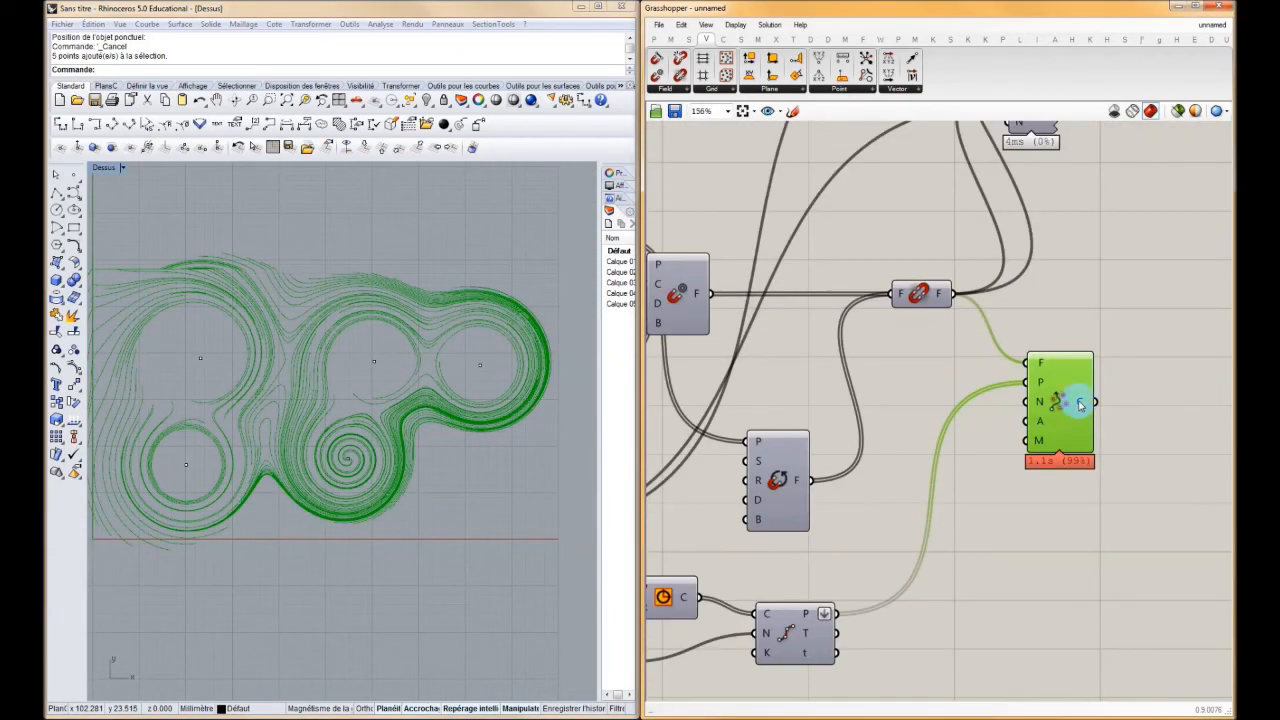
{"action": "scroll", "coordinate": [1079, 404], "scroll_direction": "up", "scroll_amount": 3}
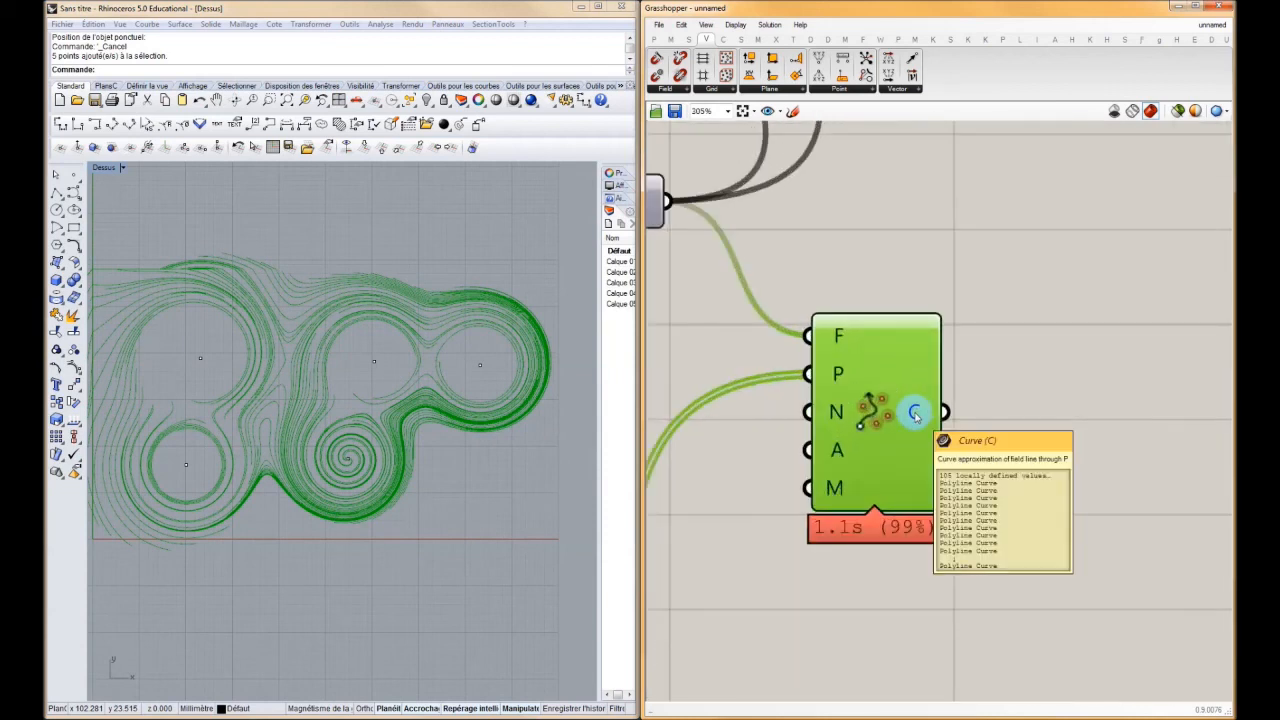
{"action": "scroll", "coordinate": [1006, 417], "scroll_direction": "down", "scroll_amount": 3}
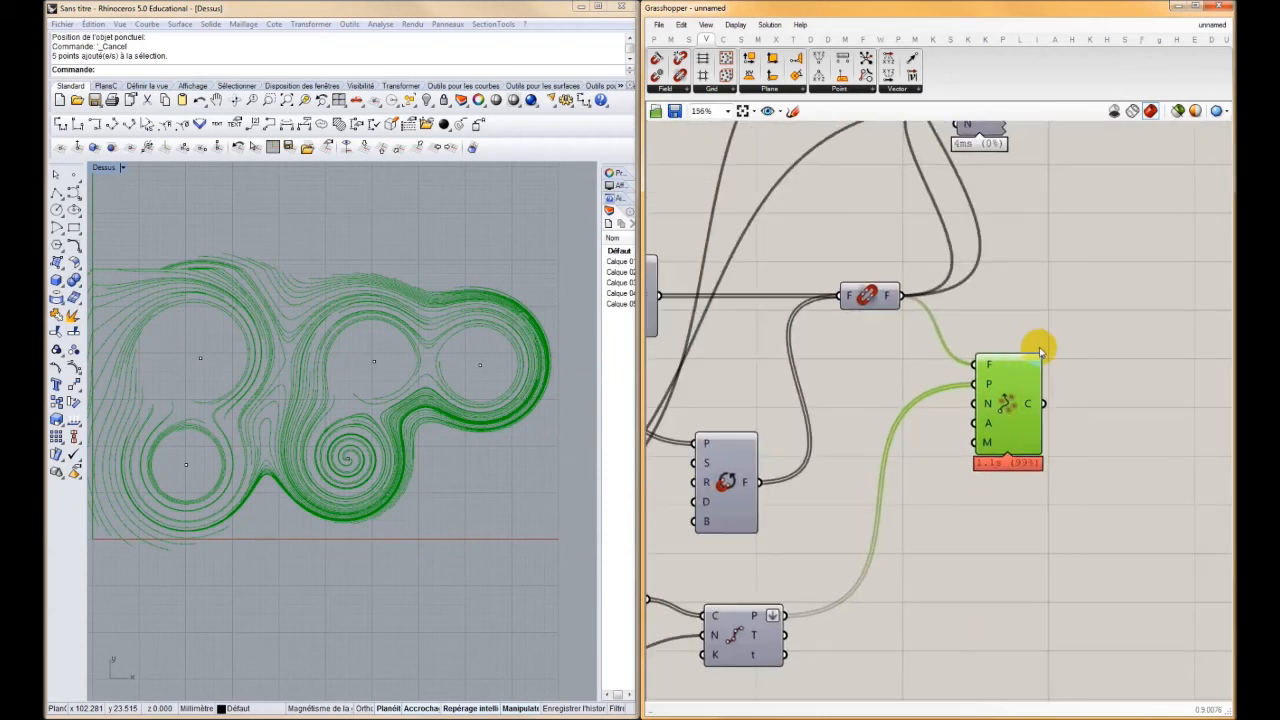
{"action": "left_click", "coordinate": [1040, 352]}
{"action": "scroll", "coordinate": [1051, 366], "scroll_direction": "down", "scroll_amount": 3}
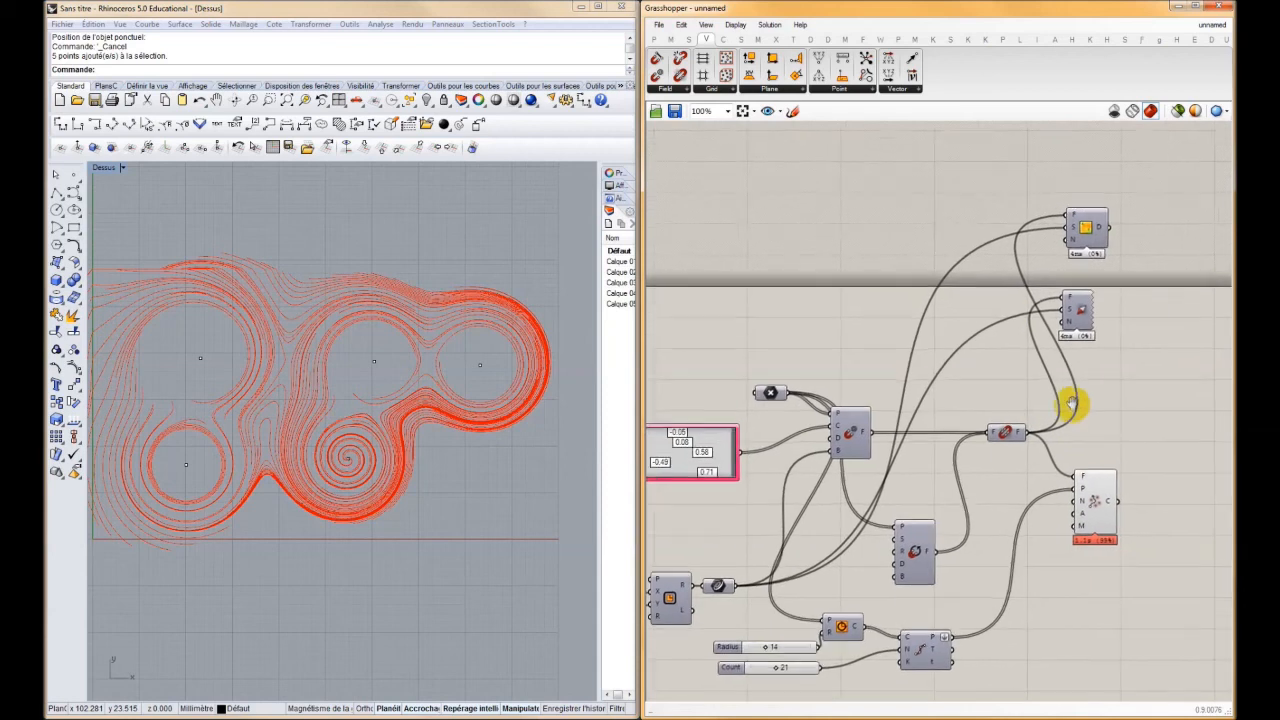